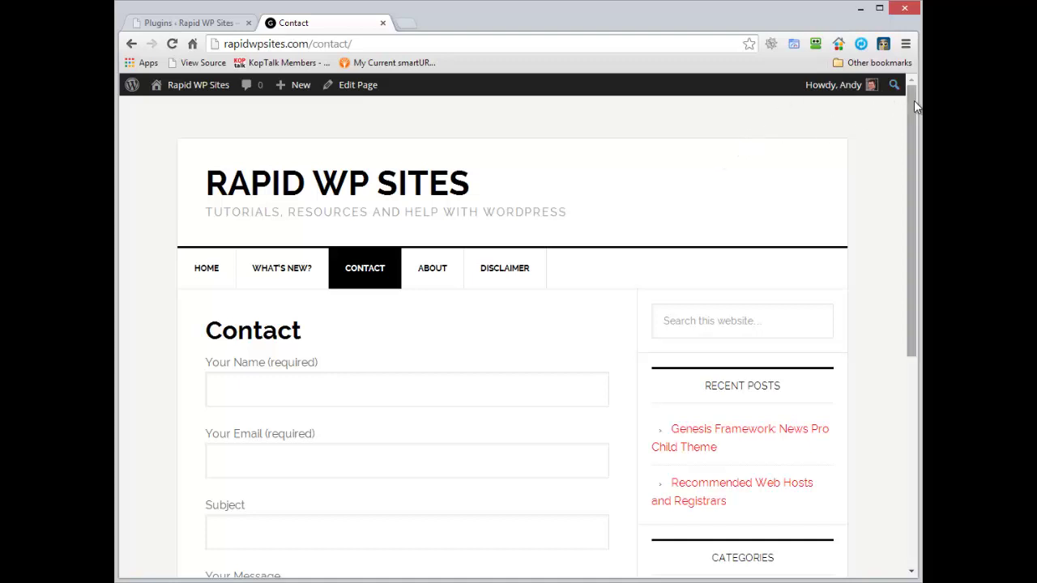
Examine the existing form on the site's Contact page, checking its name, email, subject and message fields.
drag(913, 101, 902, 167)
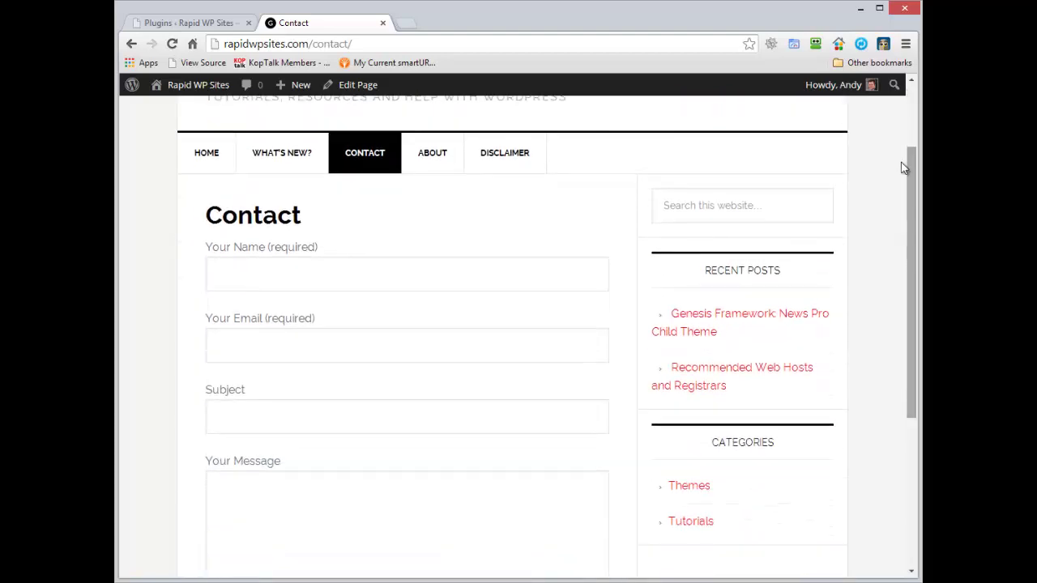
click(471, 275)
click(470, 342)
click(461, 410)
click(458, 496)
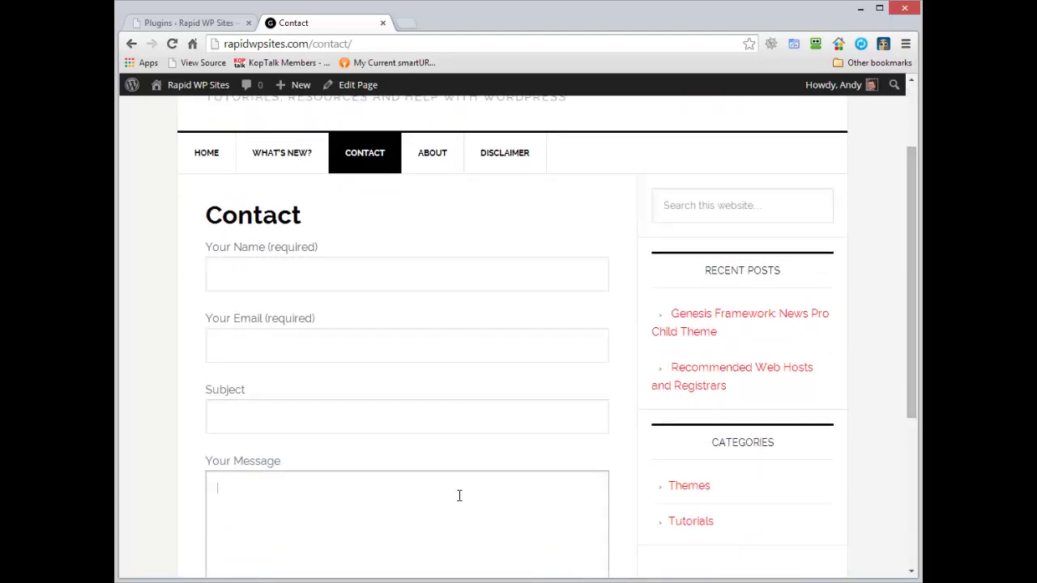
drag(913, 179, 902, 105)
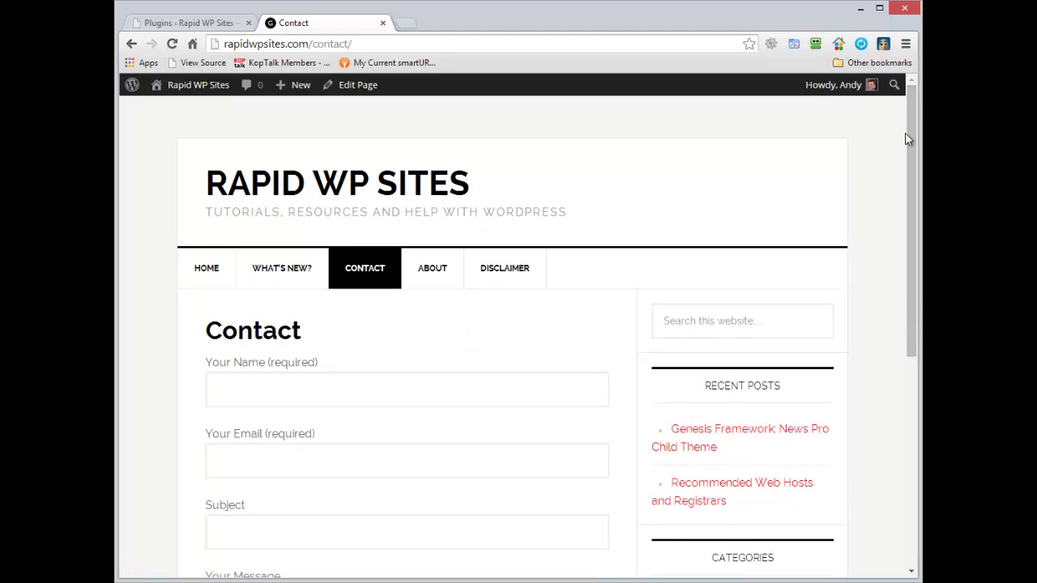
mouse_move(910, 108)
mouse_down()
mouse_move(908, 150)
mouse_move(909, 98)
mouse_up()
mouse_move(909, 95)
mouse_down()
mouse_move(896, 321)
mouse_move(903, 97)
mouse_up()
drag(907, 125, 920, 98)
Install the Formidable plugin on the WordPress site by uploading formidable-1.07.07.zip, and activate it.
click(188, 22)
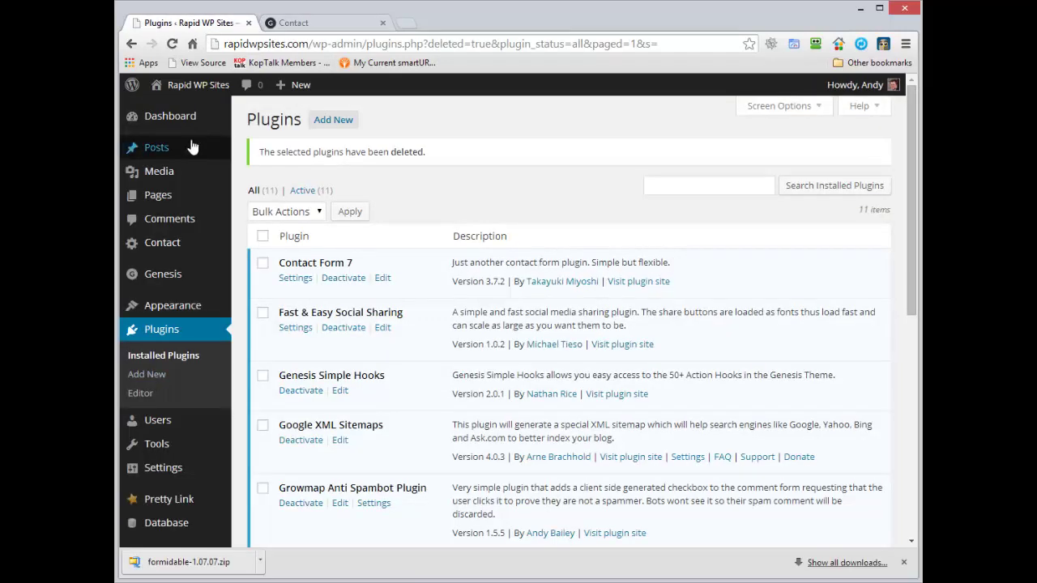
click(320, 121)
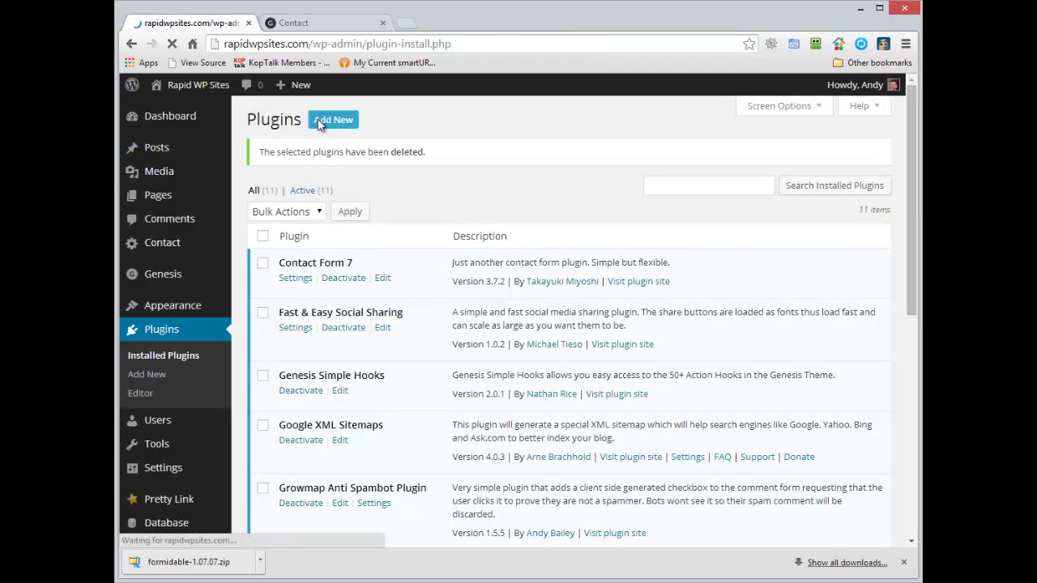
click(316, 153)
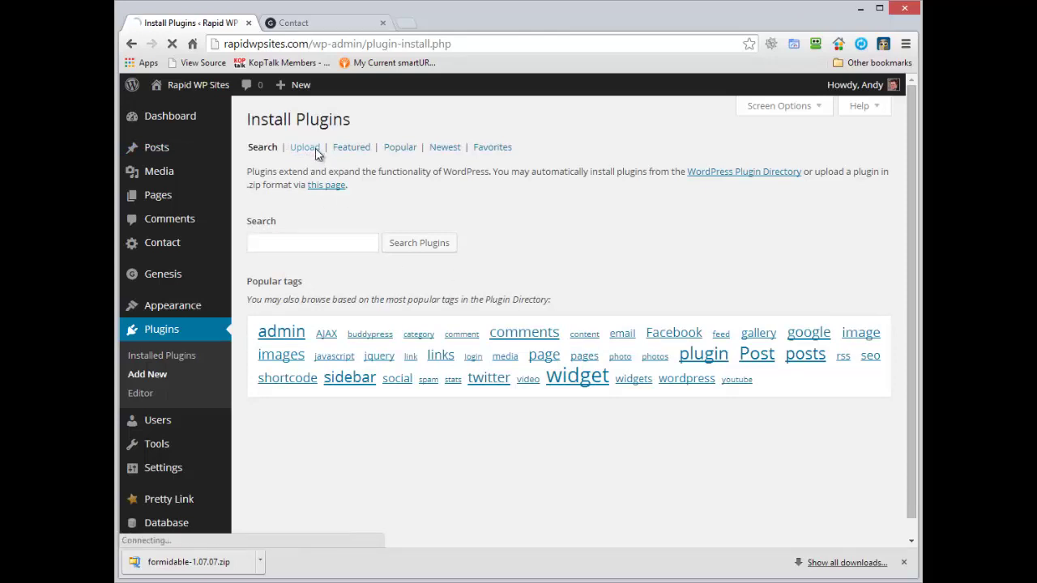
click(310, 226)
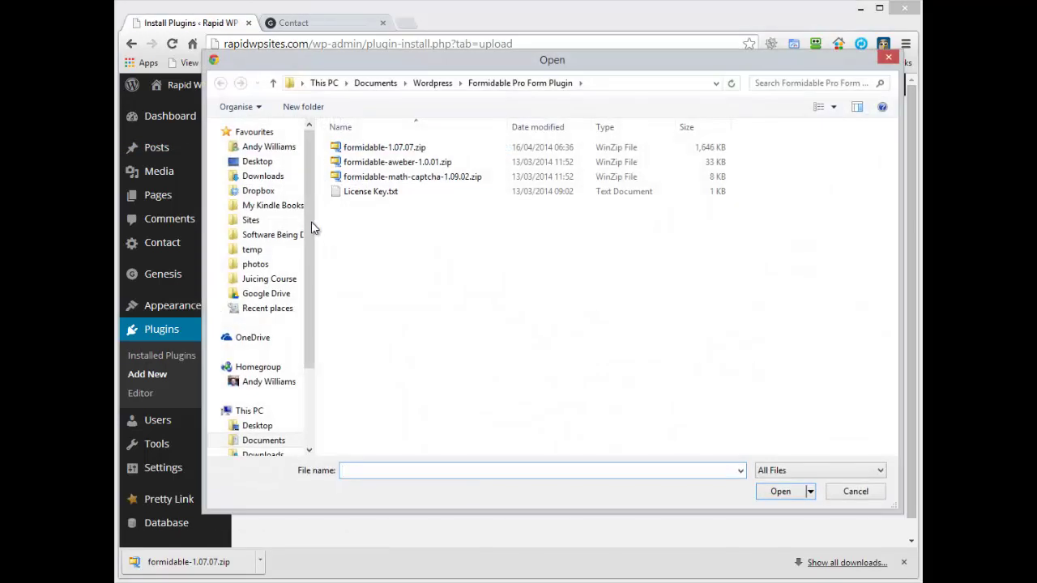
double_click(417, 149)
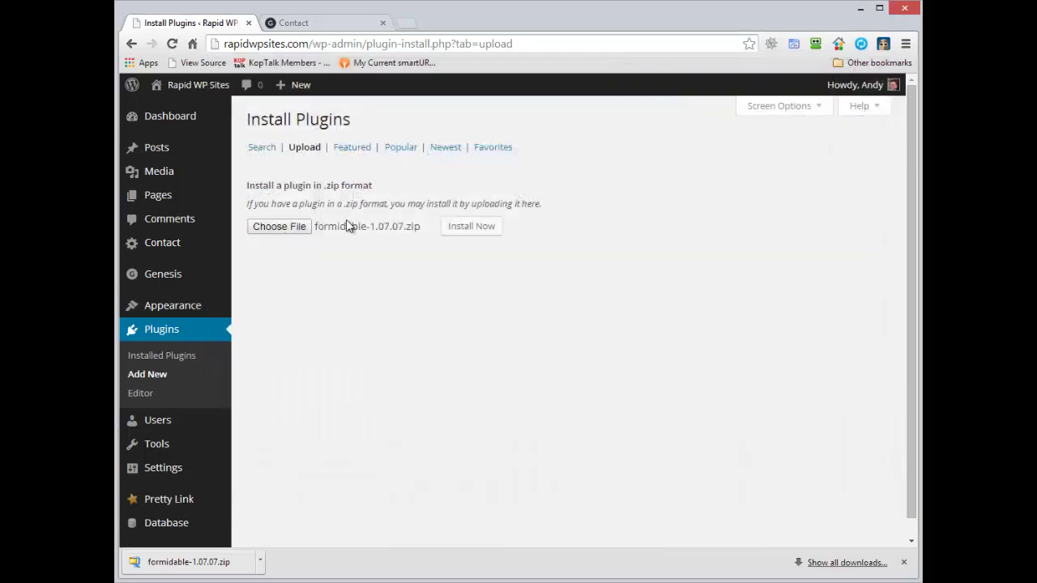
click(457, 227)
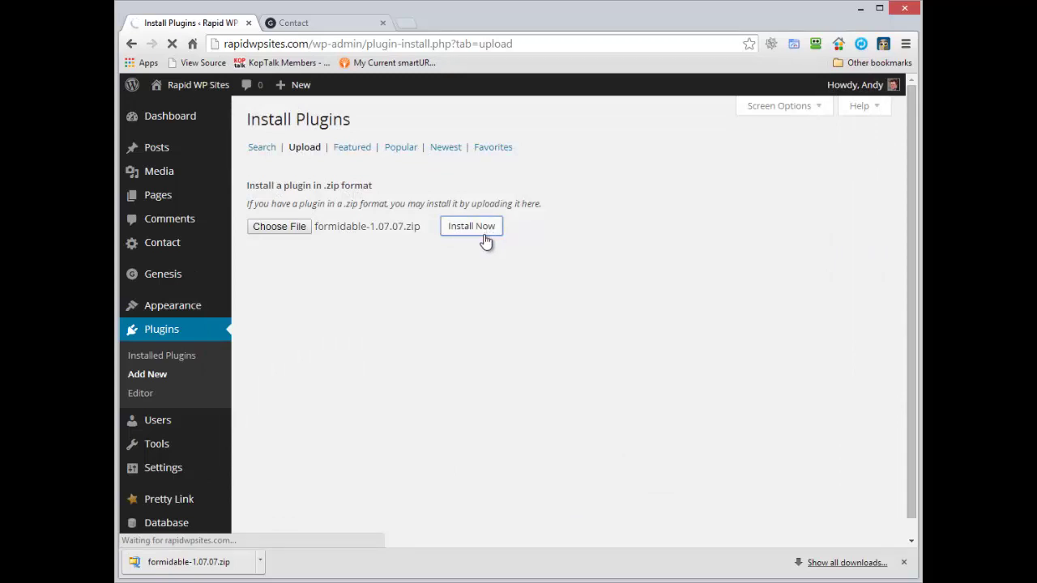
click(904, 562)
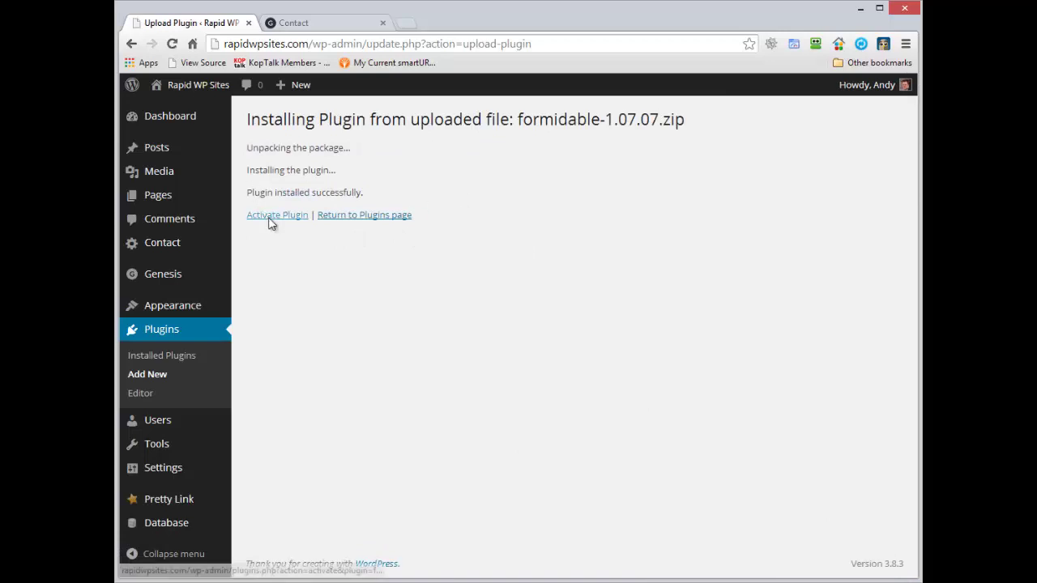
click(268, 216)
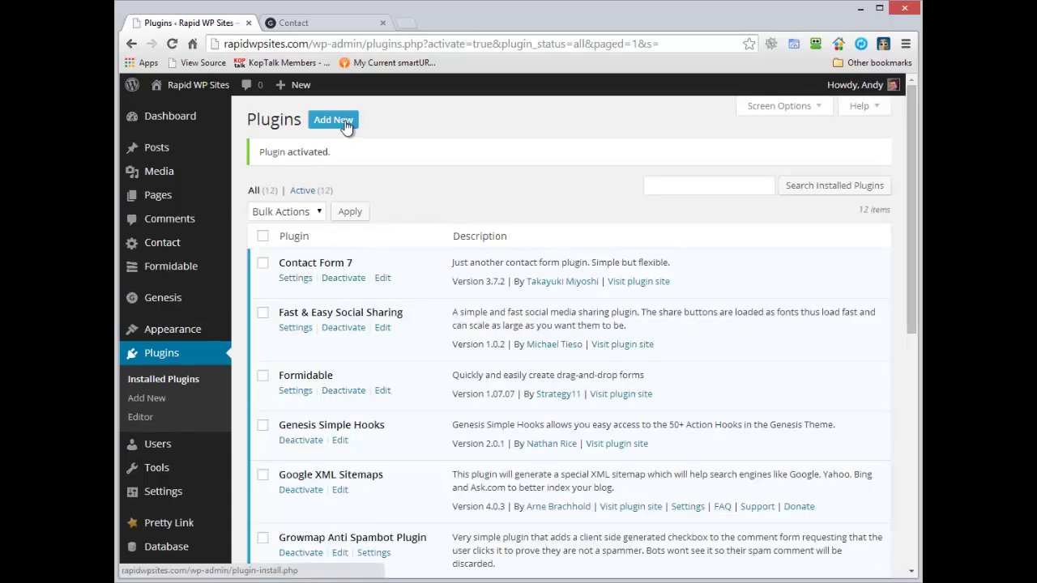
Enter the Formidable Pro license number in Formidable's global settings and save the license.
click(178, 271)
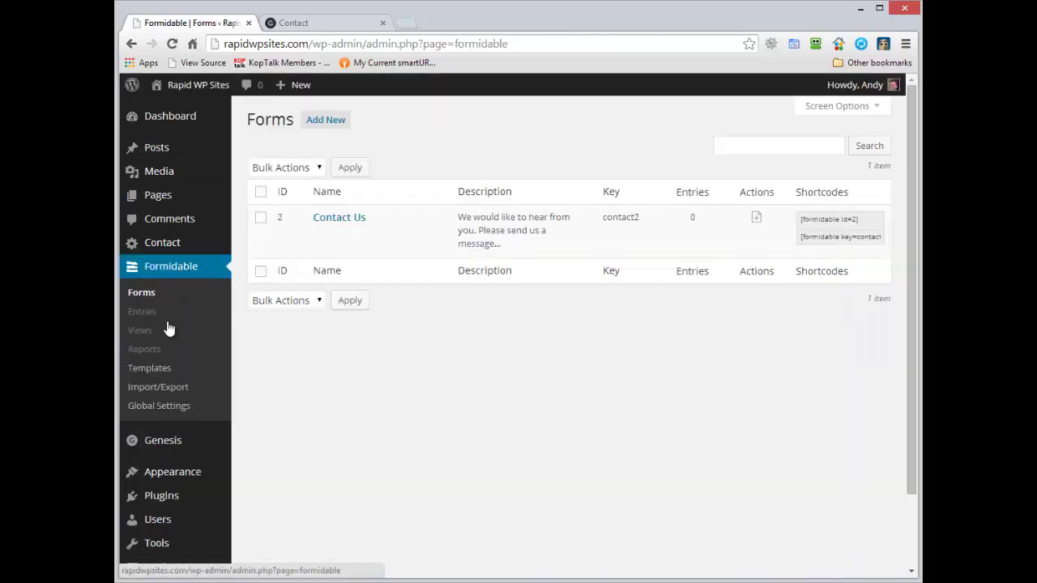
click(174, 406)
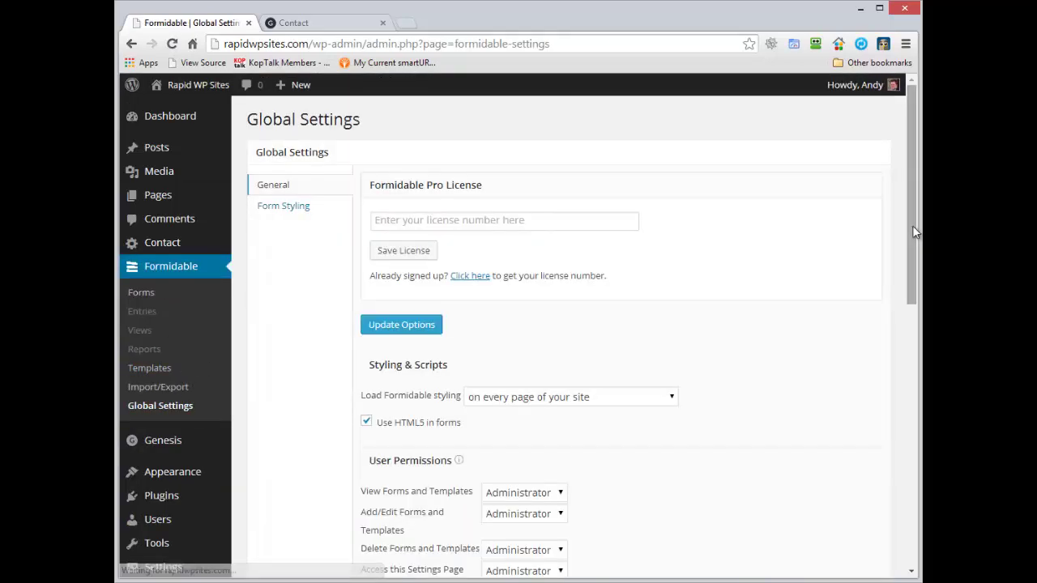
click(524, 227)
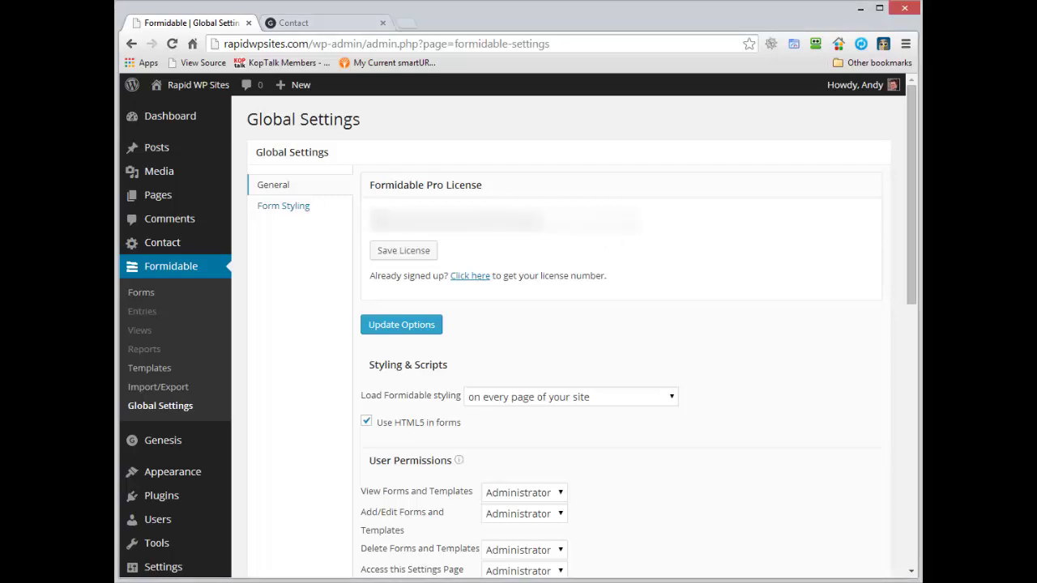
click(395, 261)
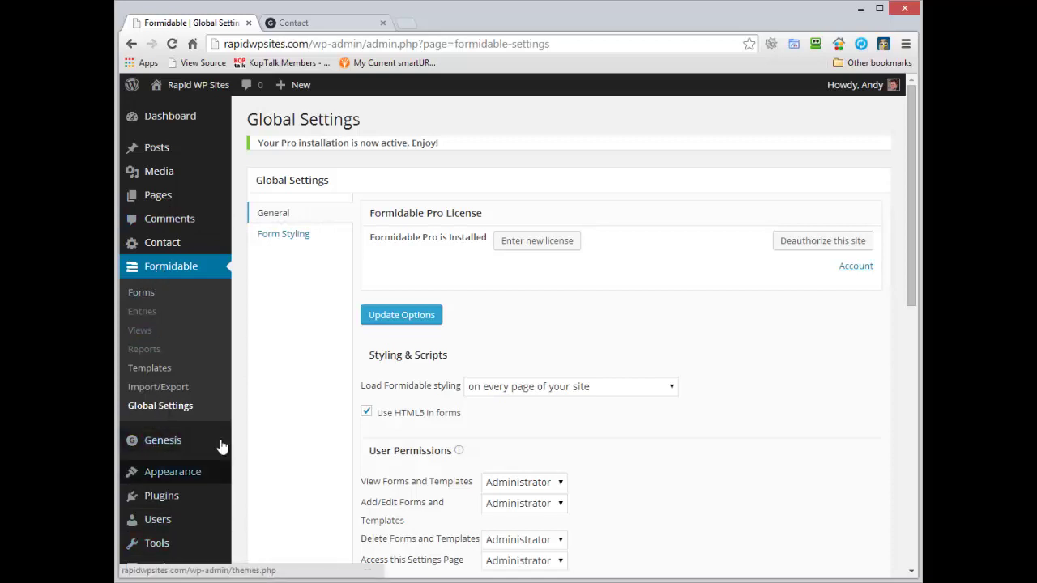
Install the math captcha add-on by uploading formidable-math-captcha-1.09.02.zip, and activate it.
click(251, 497)
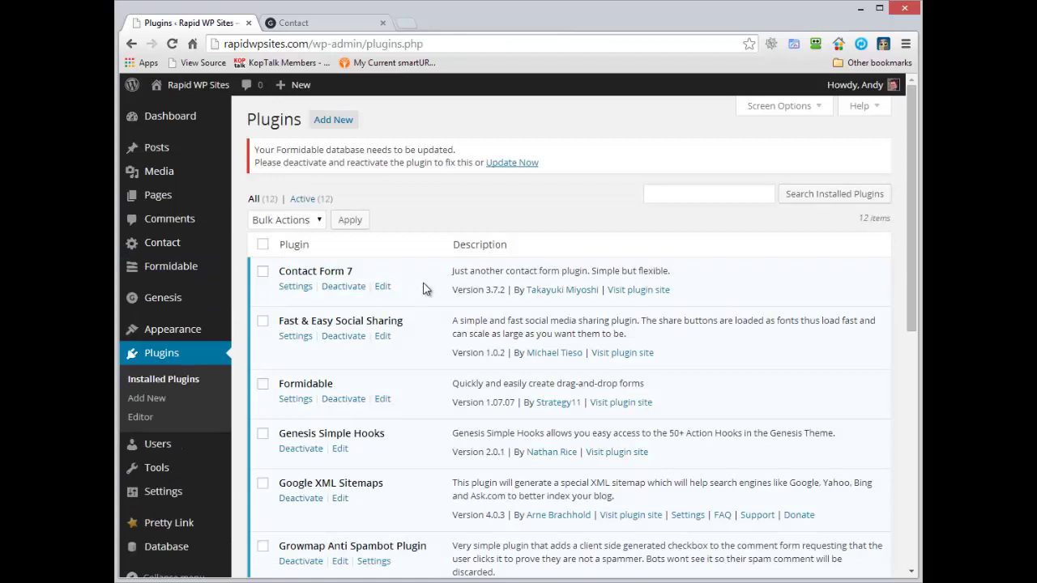
click(340, 120)
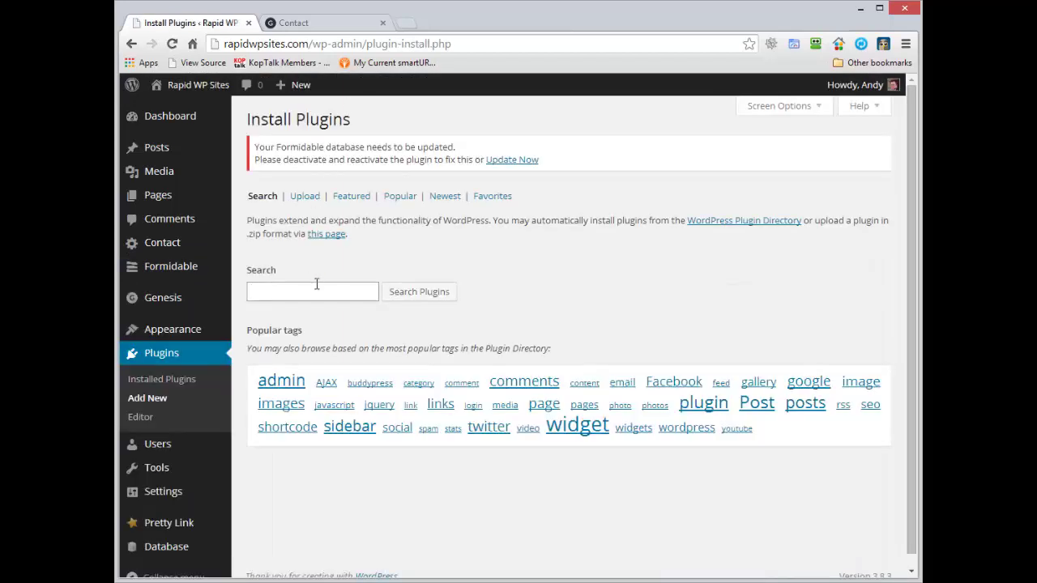
click(318, 197)
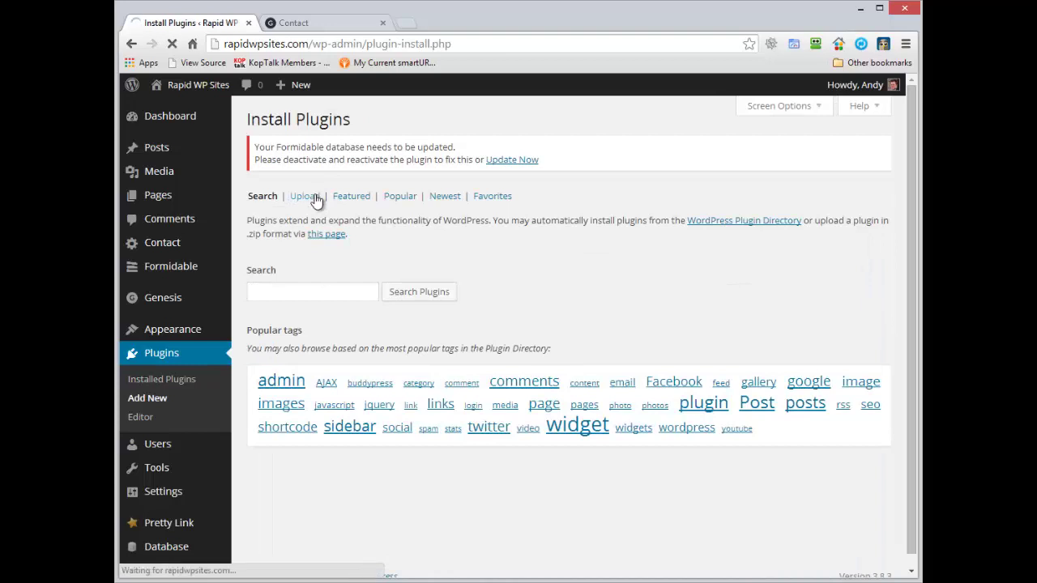
click(292, 275)
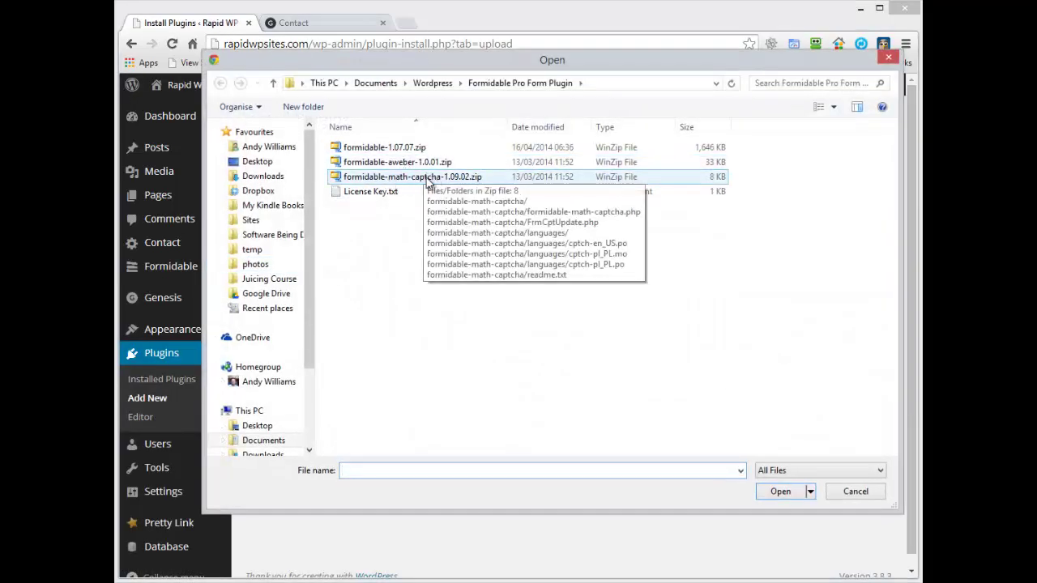
click(479, 184)
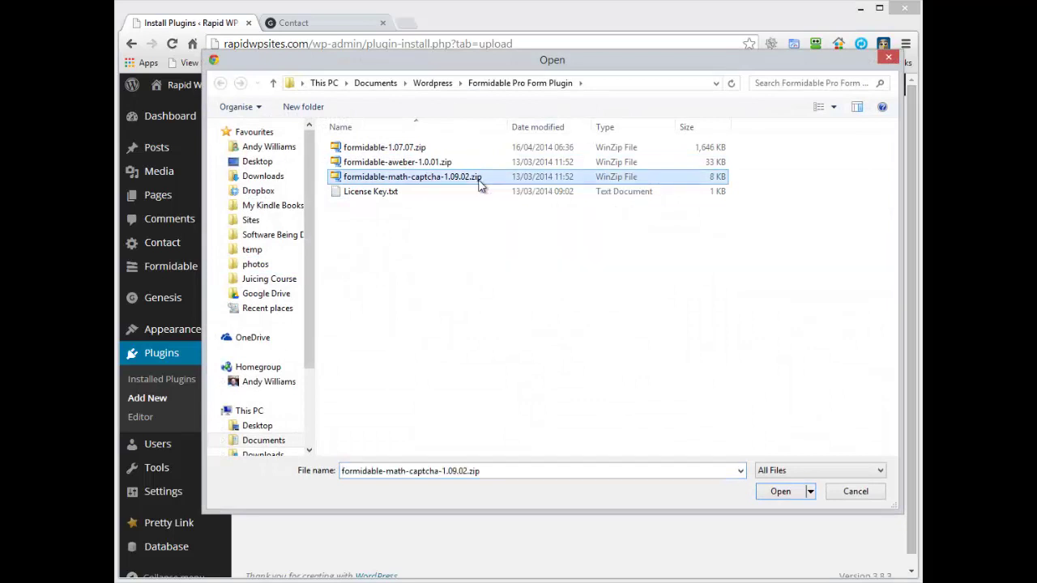
click(780, 491)
click(473, 277)
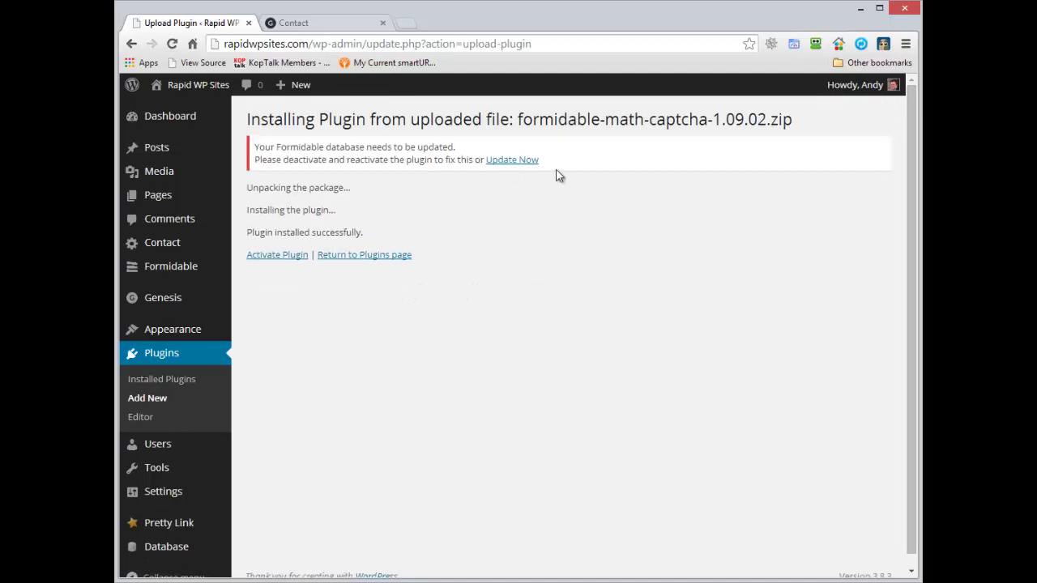
click(283, 257)
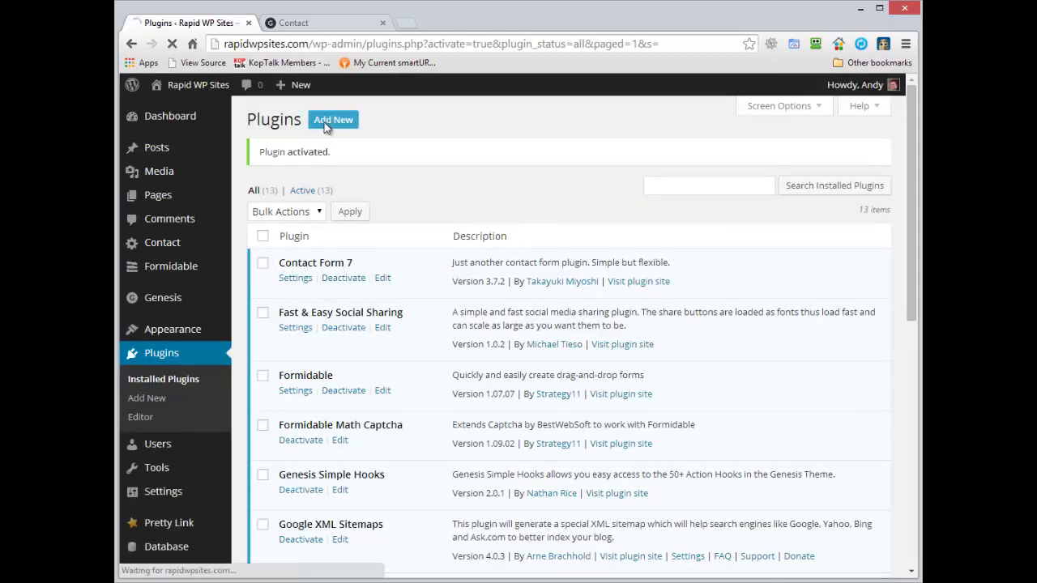
Install the AWeber add-on by uploading formidable-aweber-1.0.01.zip, and activate it.
click(326, 123)
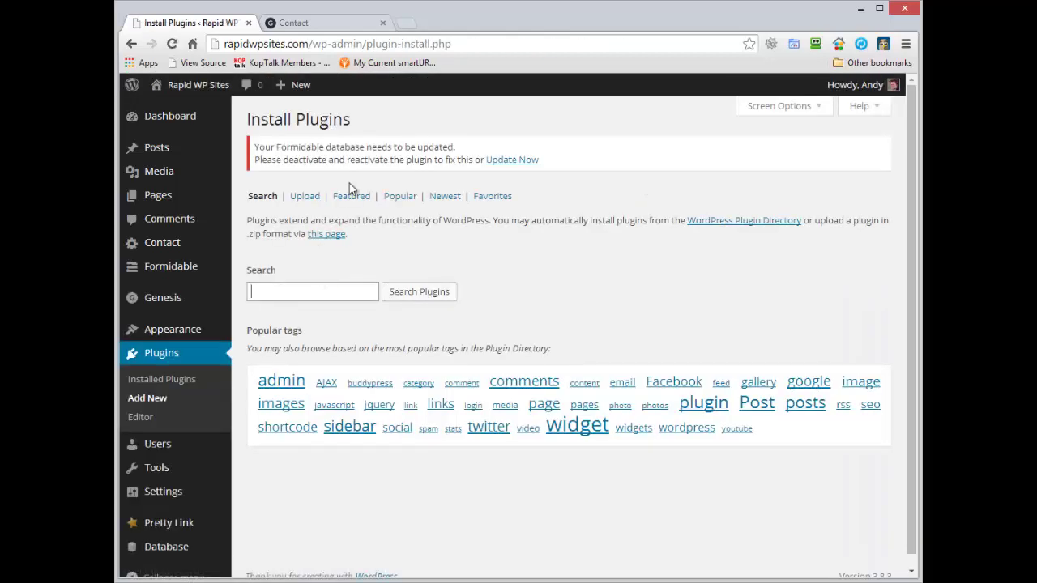
click(311, 199)
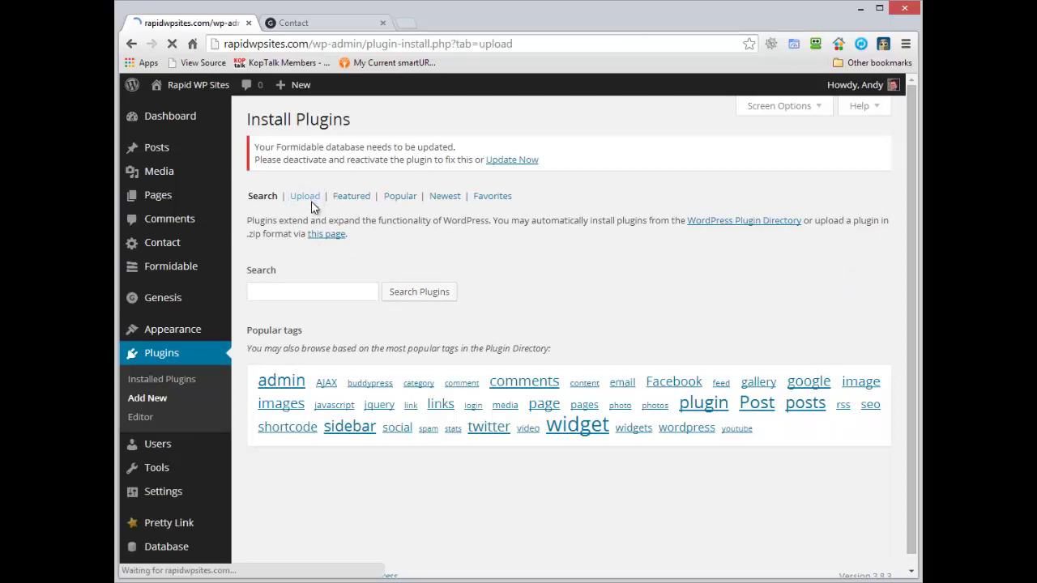
click(296, 275)
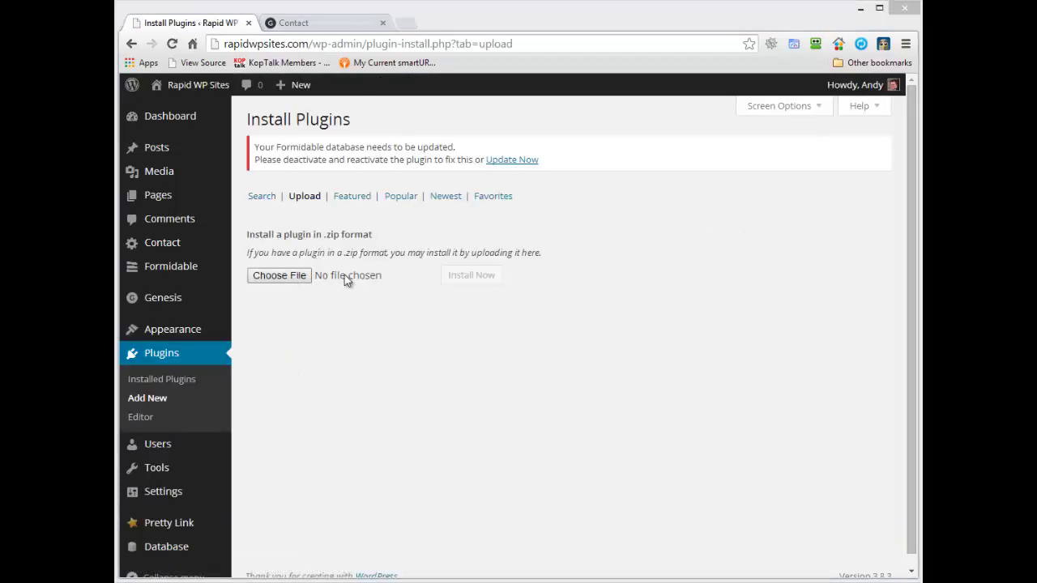
double_click(391, 163)
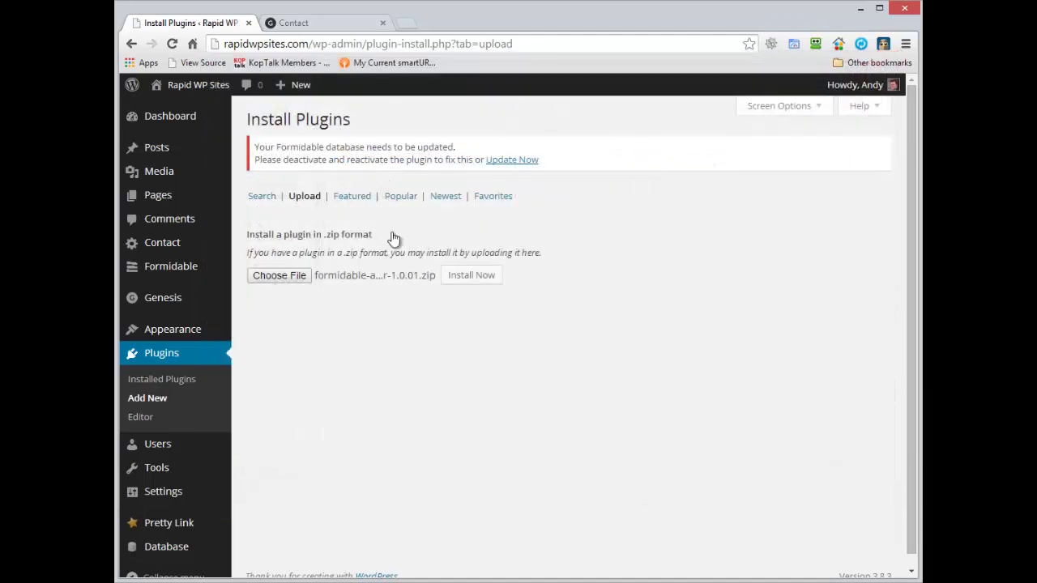
click(482, 279)
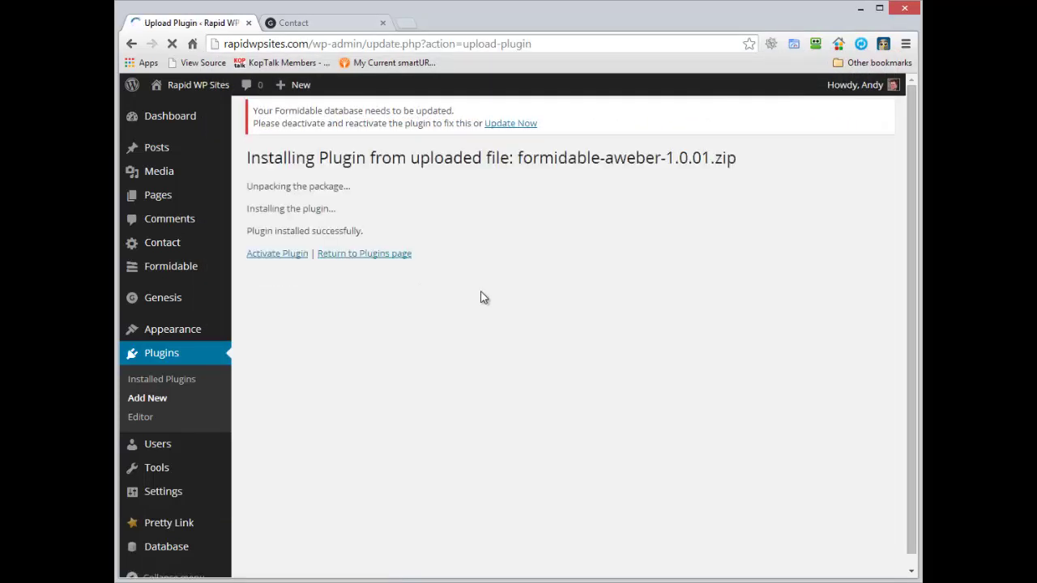
click(287, 257)
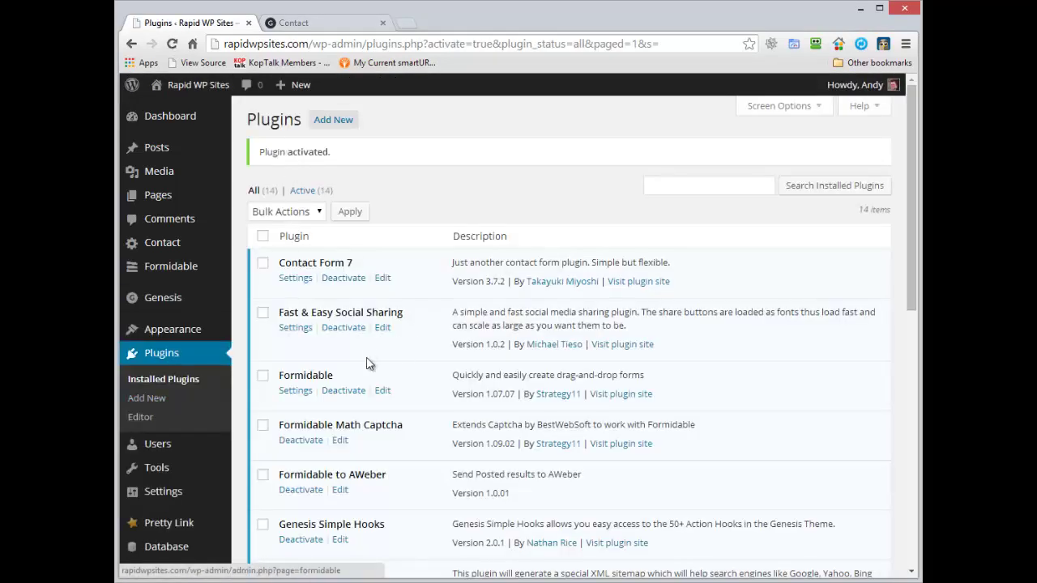
Update the Formidable database and delete the existing Contact Us form from the Formidable forms list.
click(138, 268)
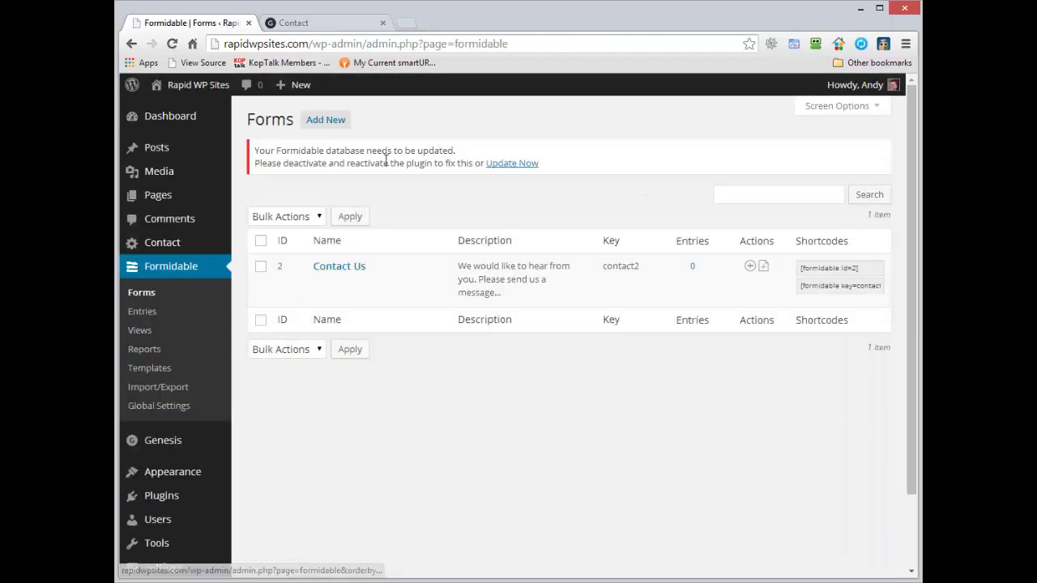
click(512, 163)
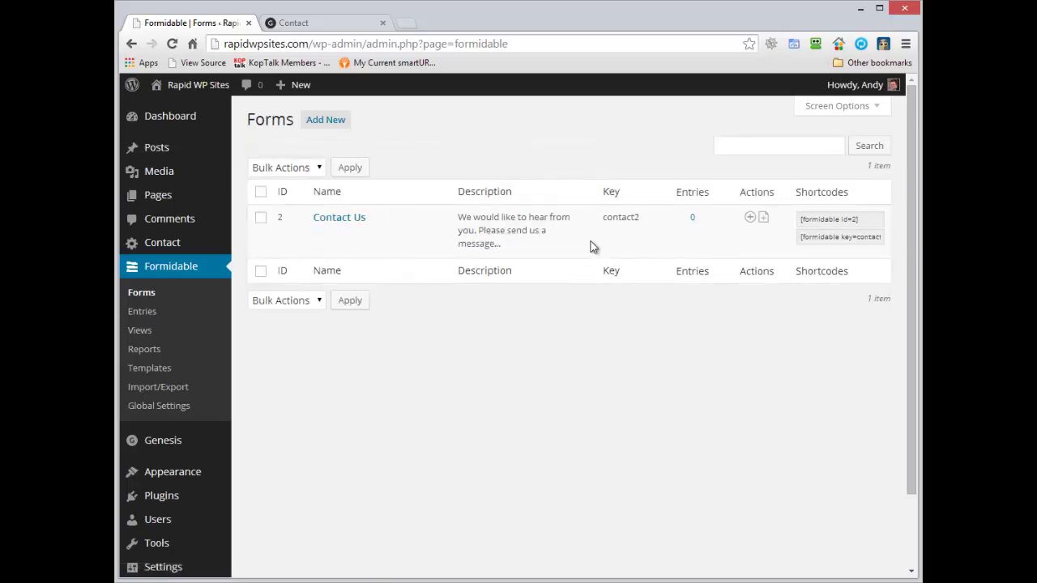
mouse_move(354, 235)
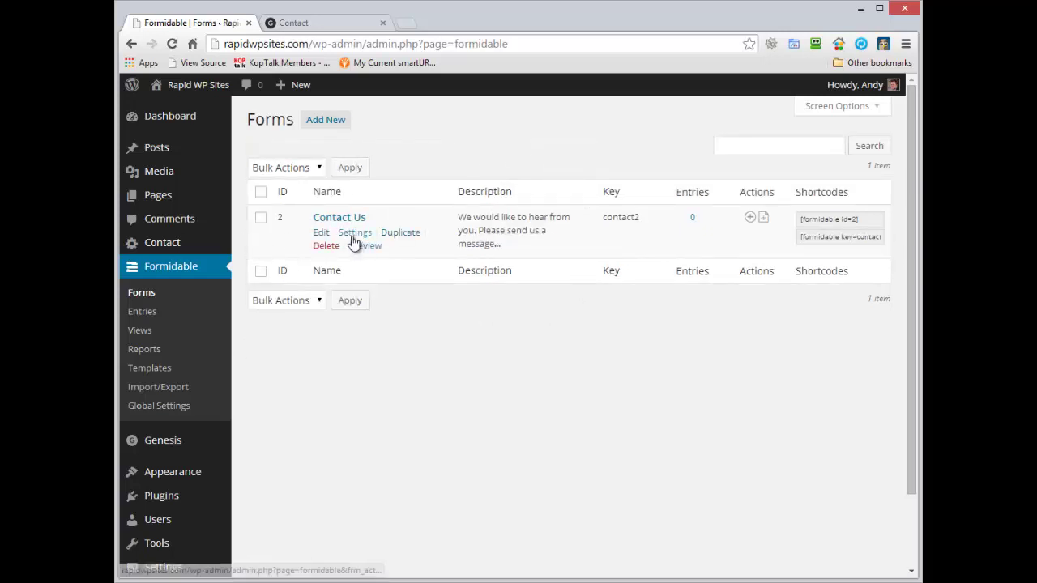
click(328, 247)
click(539, 132)
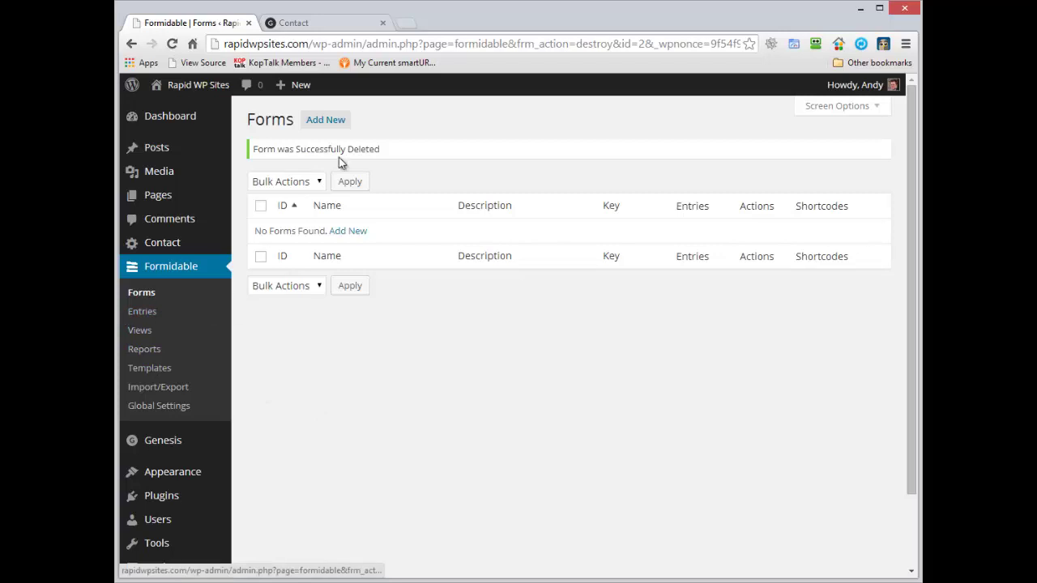
Add a new Formidable form generated from the pre-built Contact Us template.
click(334, 120)
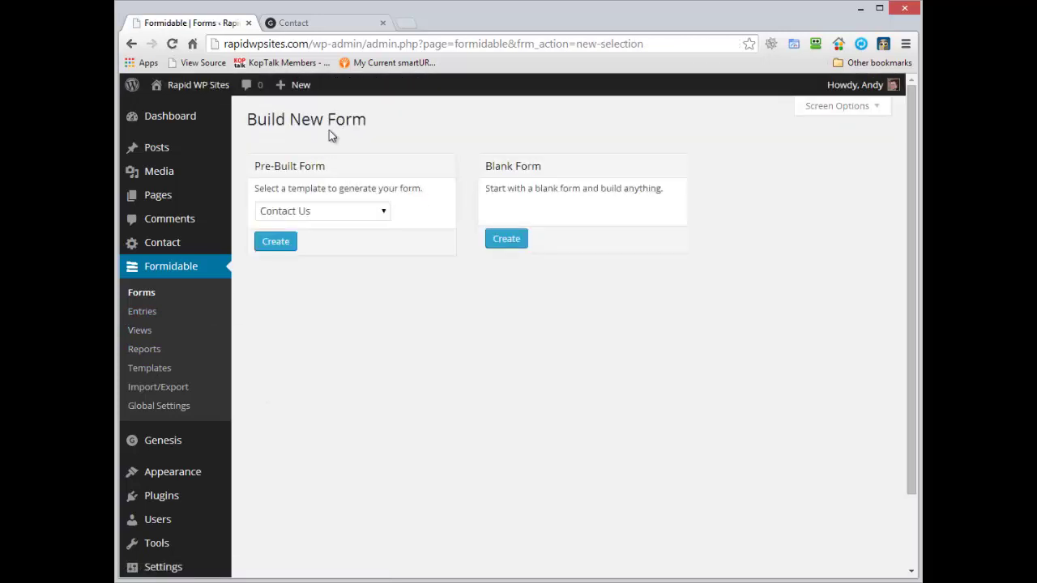
click(381, 212)
click(381, 212)
click(381, 213)
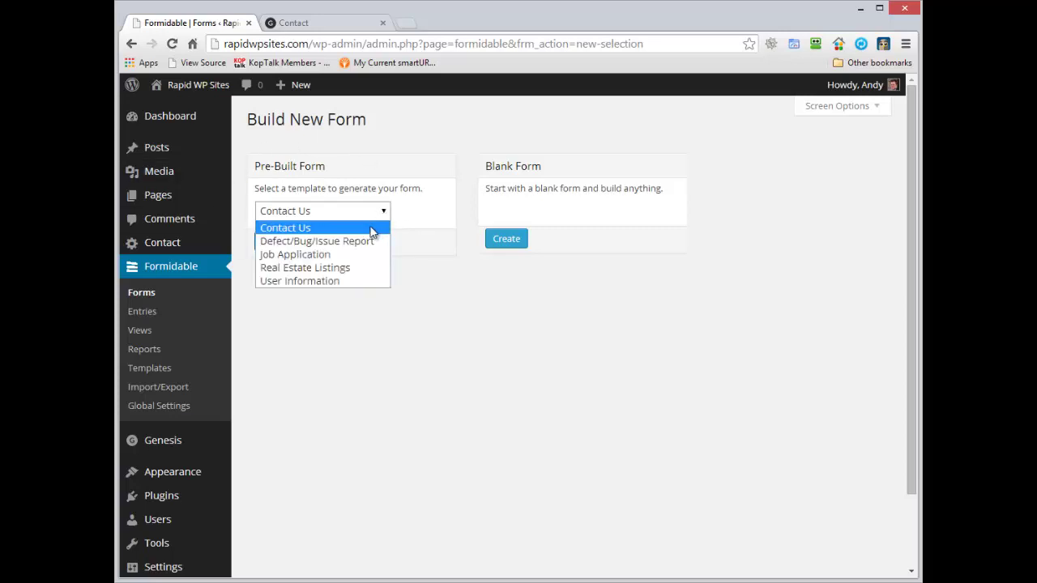
click(370, 231)
click(280, 244)
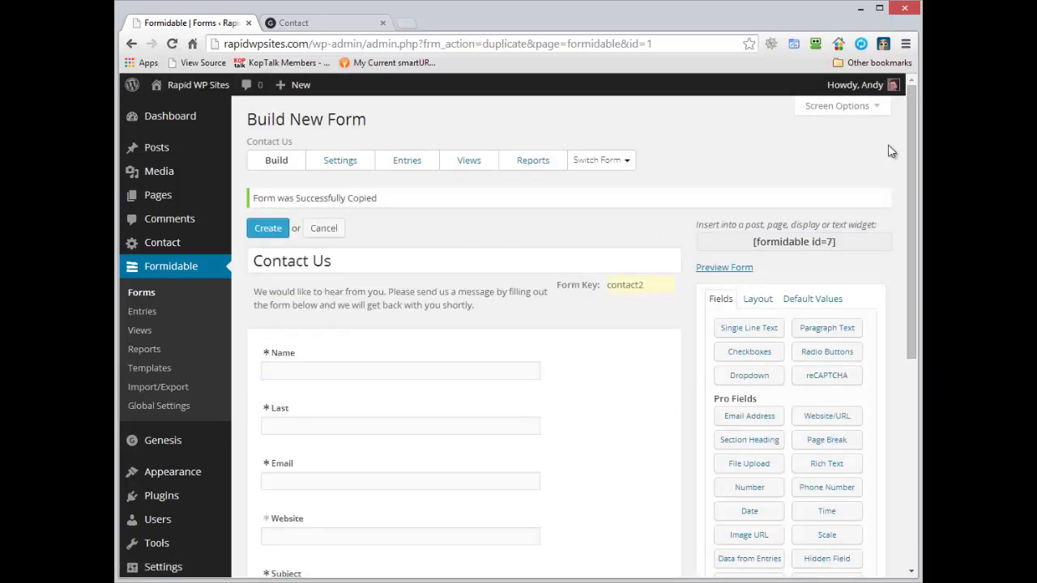
Create the copied Contact Us form and open its email notification settings.
drag(907, 127, 609, 132)
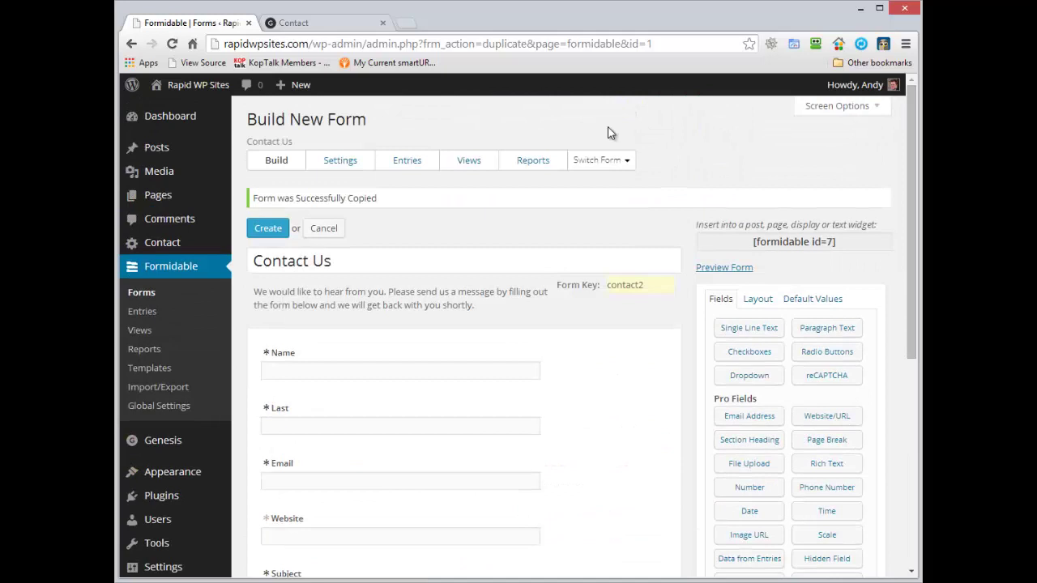
click(264, 229)
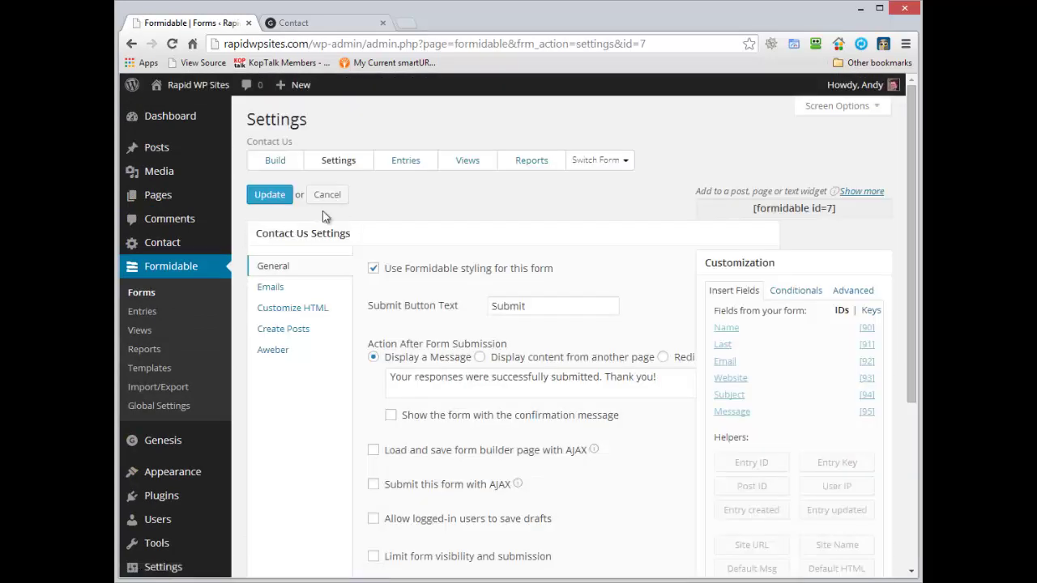
mouse_move(914, 101)
mouse_down()
mouse_move(909, 266)
mouse_move(909, 89)
mouse_up()
click(271, 289)
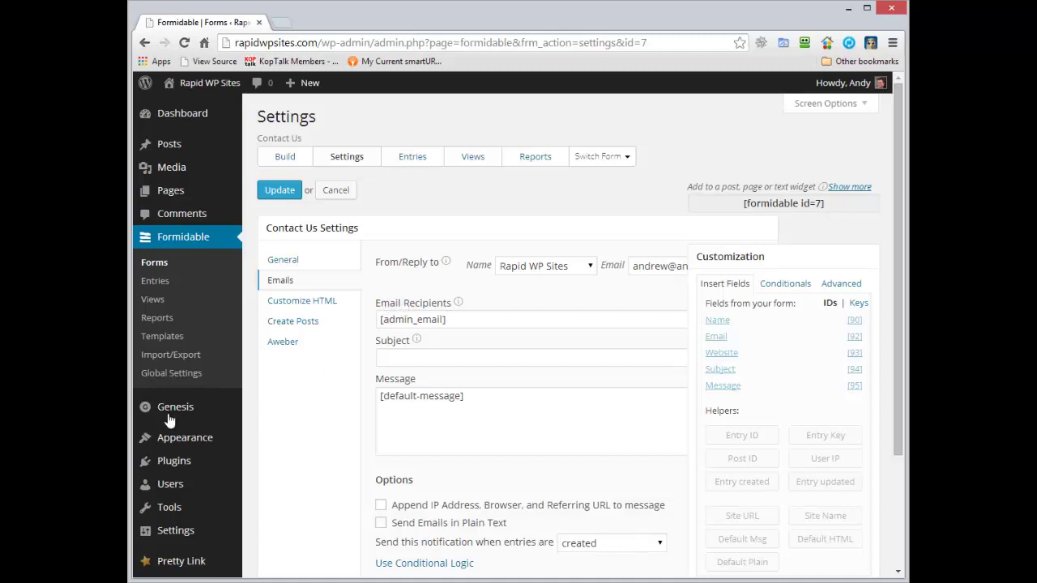
Set the notification's From/Reply to name to the Name field and its email to the Email field, and save the form settings.
mouse_move(178, 535)
click(591, 268)
click(590, 268)
click(667, 269)
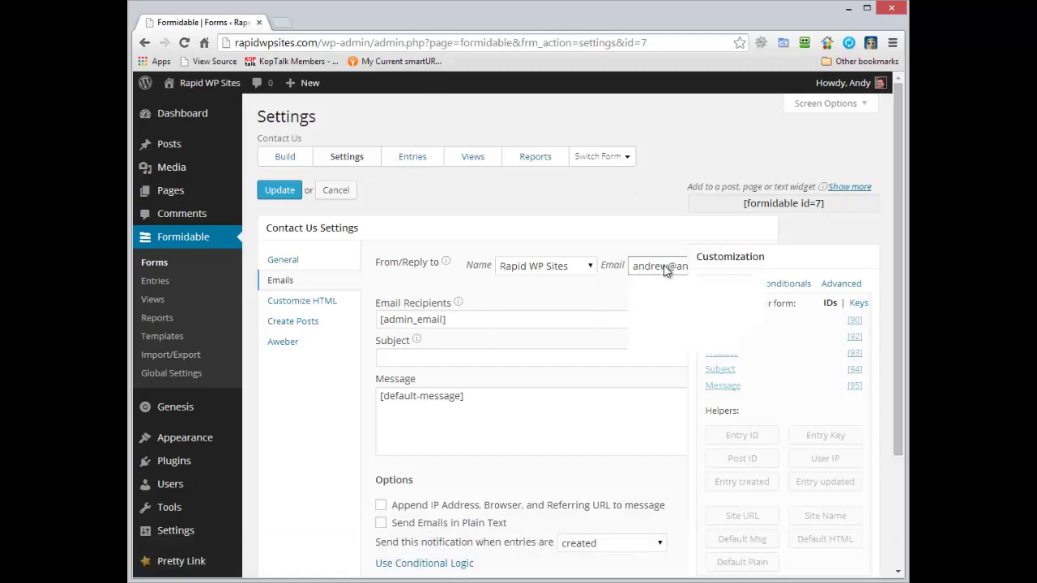
click(513, 268)
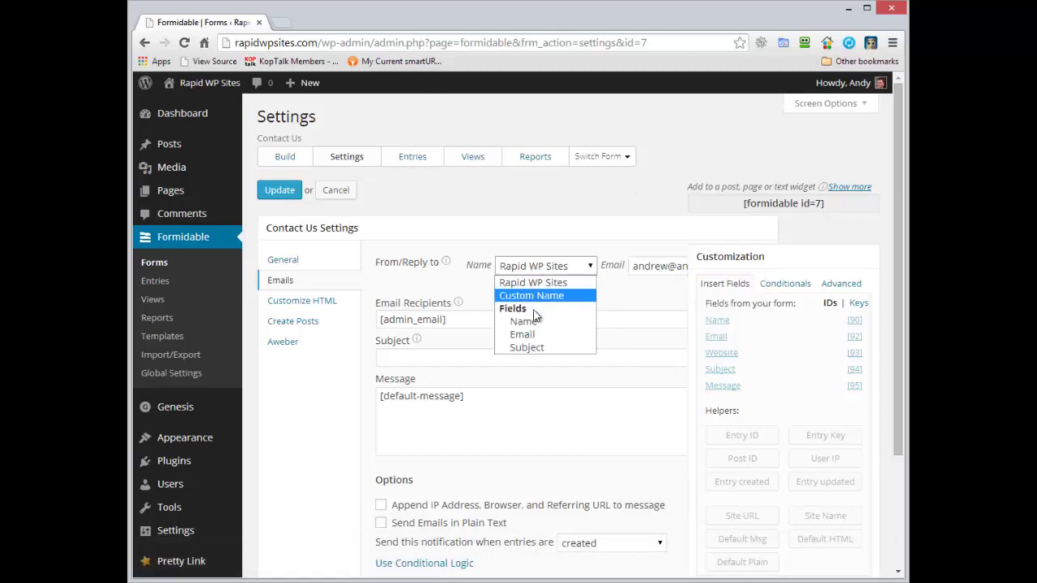
click(535, 317)
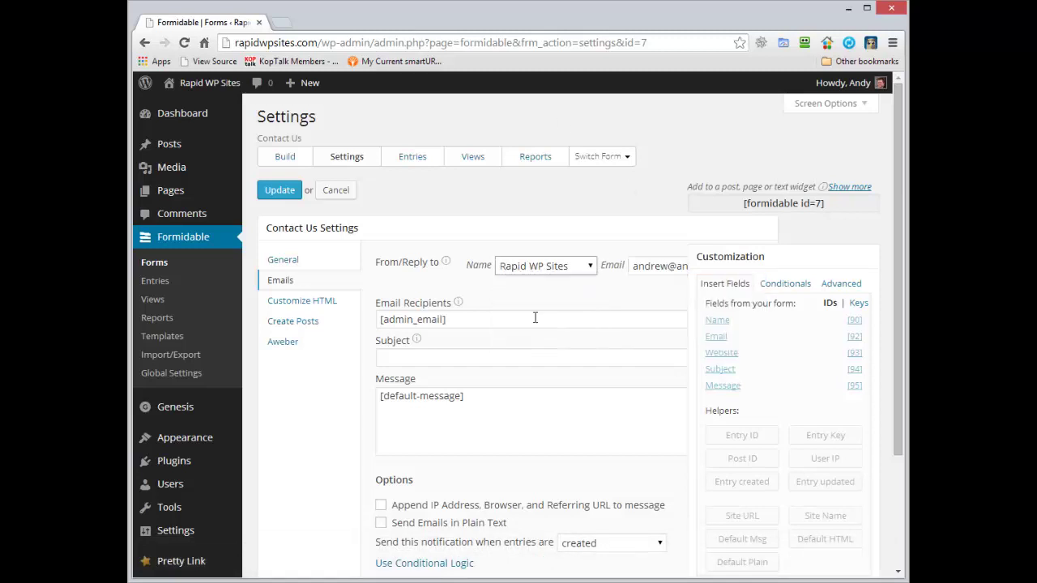
click(664, 273)
click(664, 337)
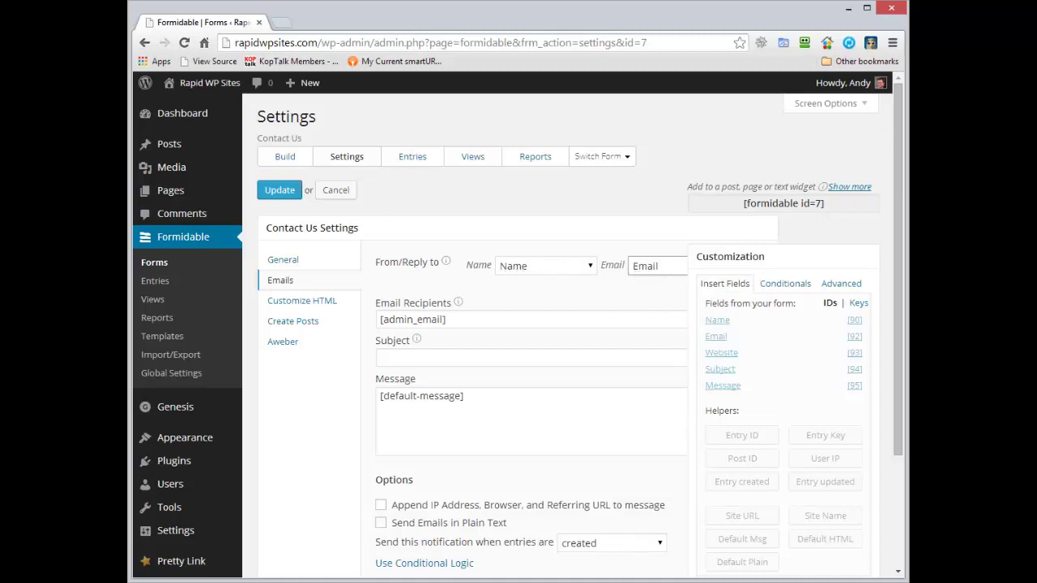
click(286, 193)
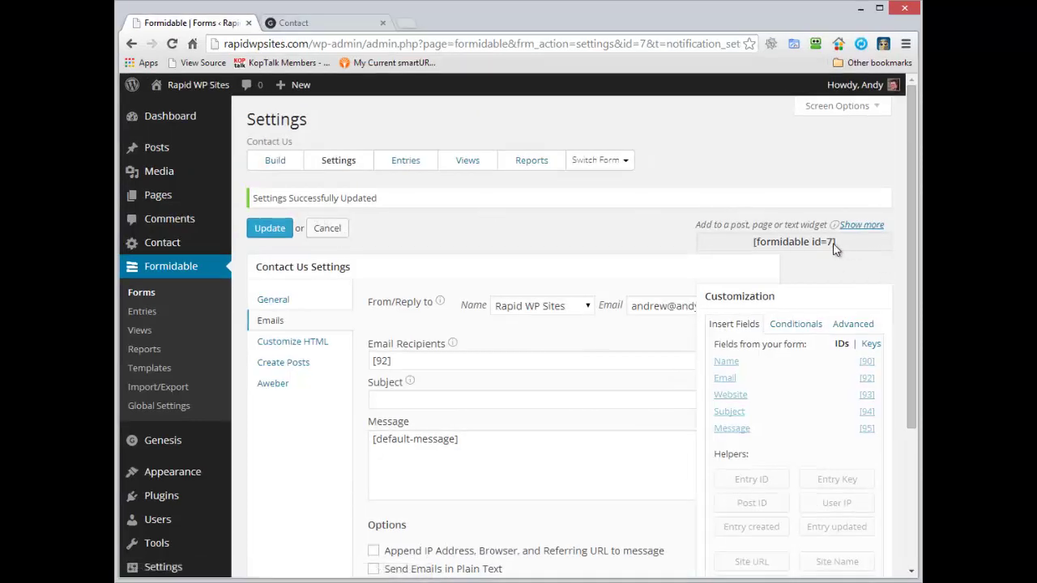
Copy the form's shortcode [formidable id=7] and open the site's Contact page for editing.
click(794, 241)
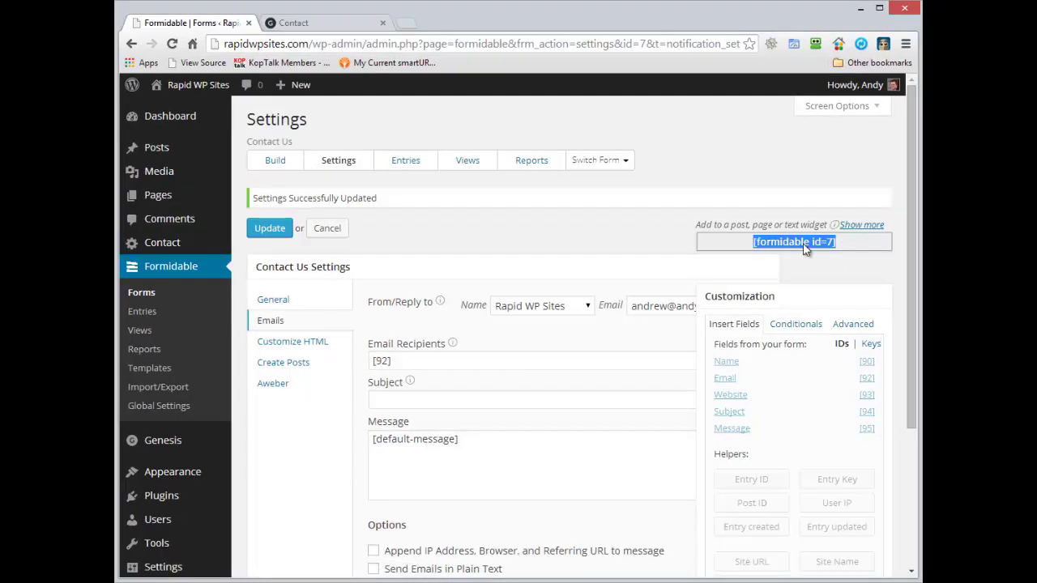
right_click(801, 251)
click(834, 314)
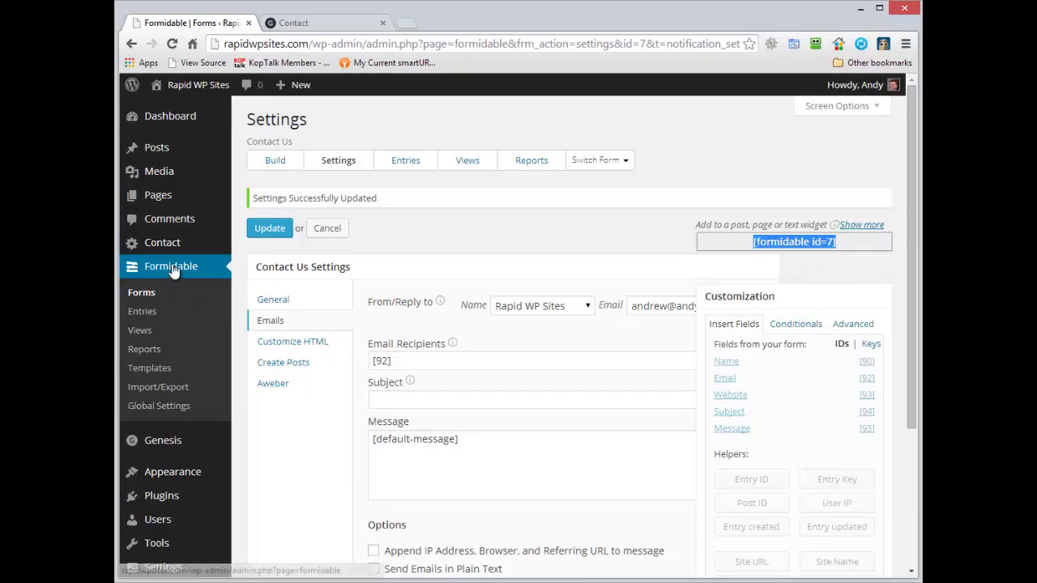
mouse_move(162, 195)
click(252, 199)
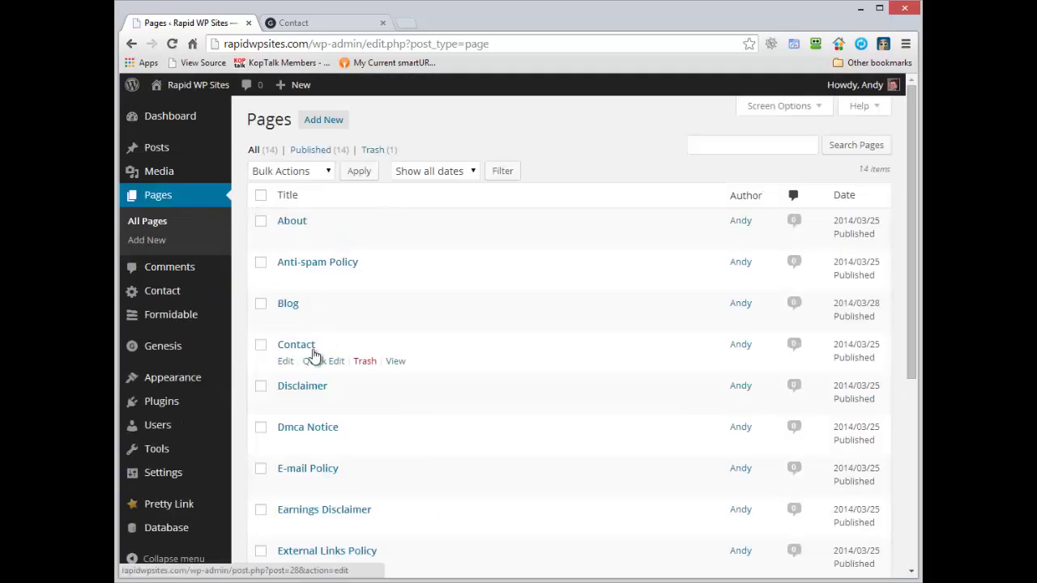
click(304, 349)
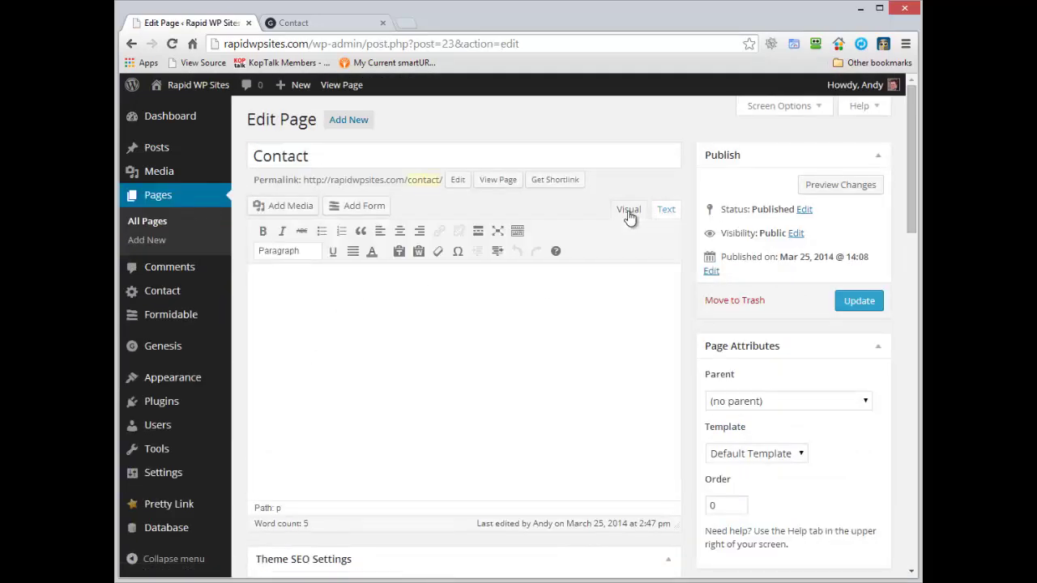
Replace the Contact Form 7 shortcode in the Contact page's content with [formidable id=7] and update the page.
drag(504, 277, 253, 278)
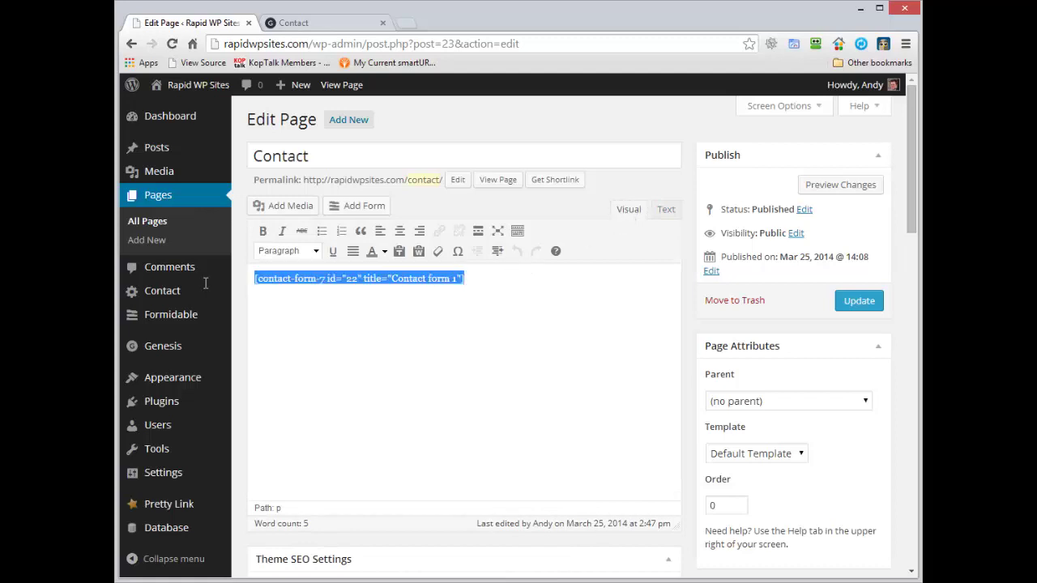
mouse_move(204, 290)
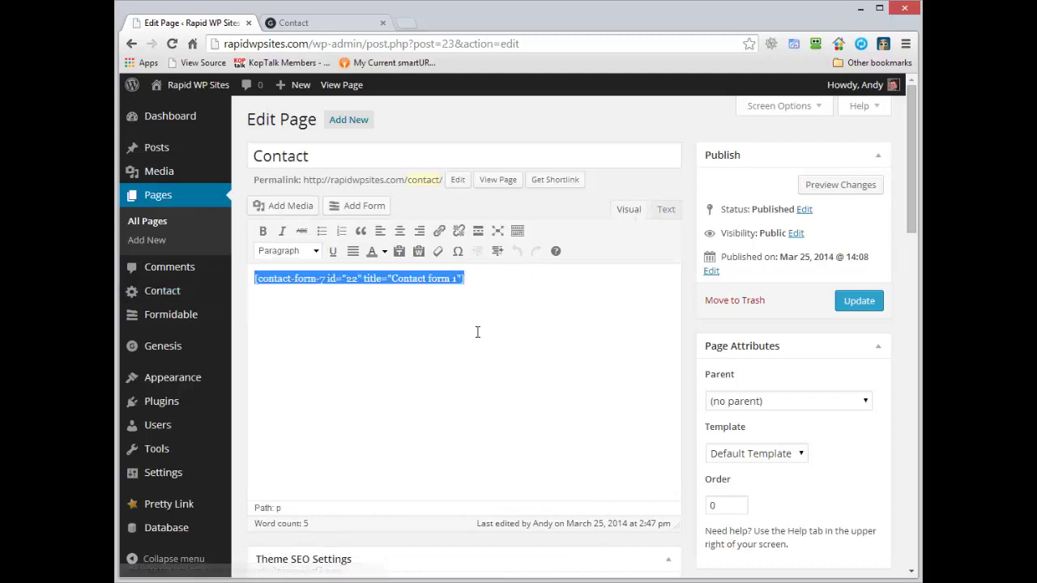
key(BackSpace)
key(ctrl+v)
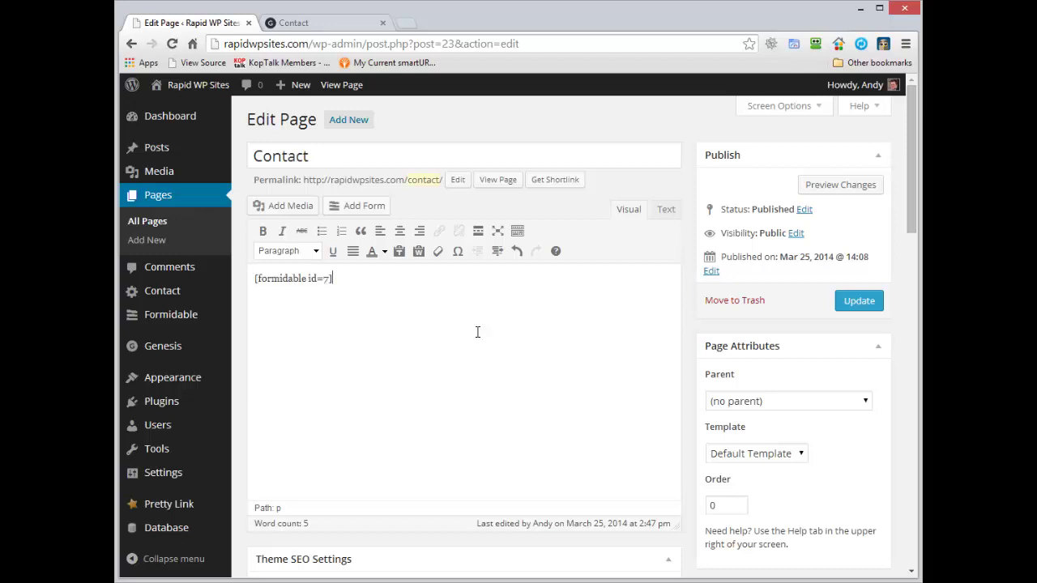
click(882, 300)
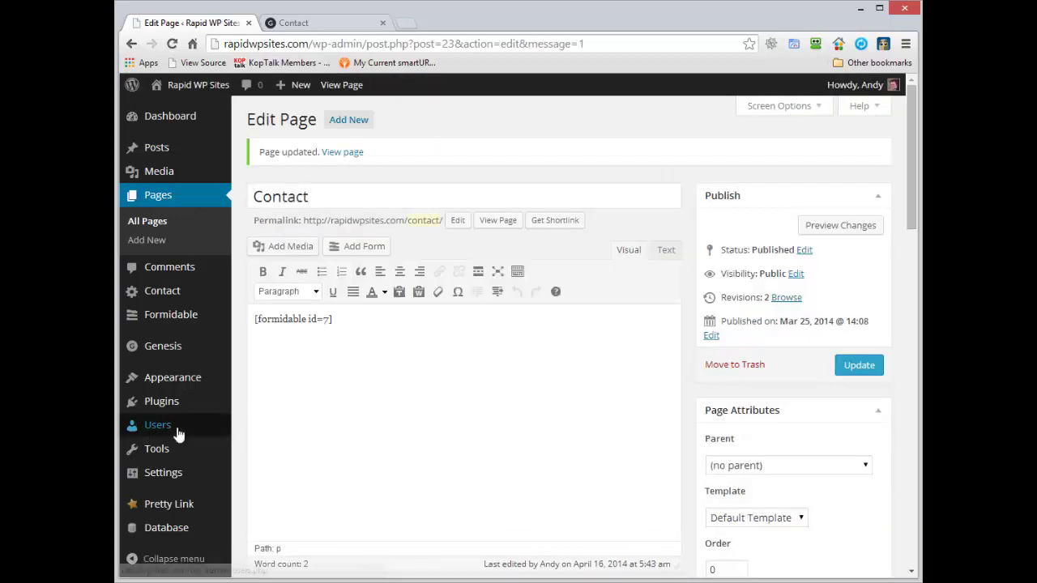
Deactivate the Contact Form 7 plugin and delete it with its files and data.
click(162, 401)
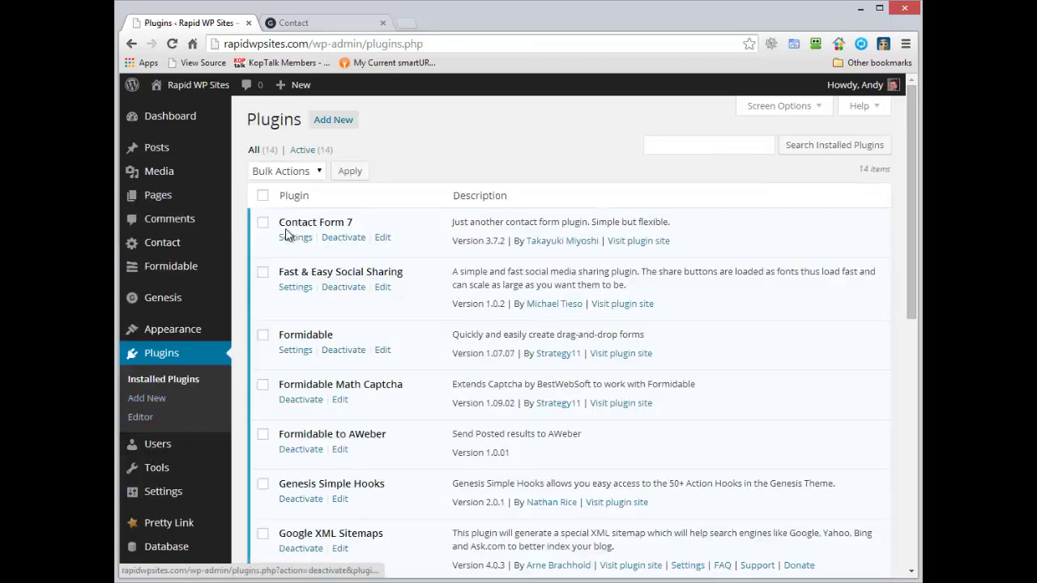
click(333, 238)
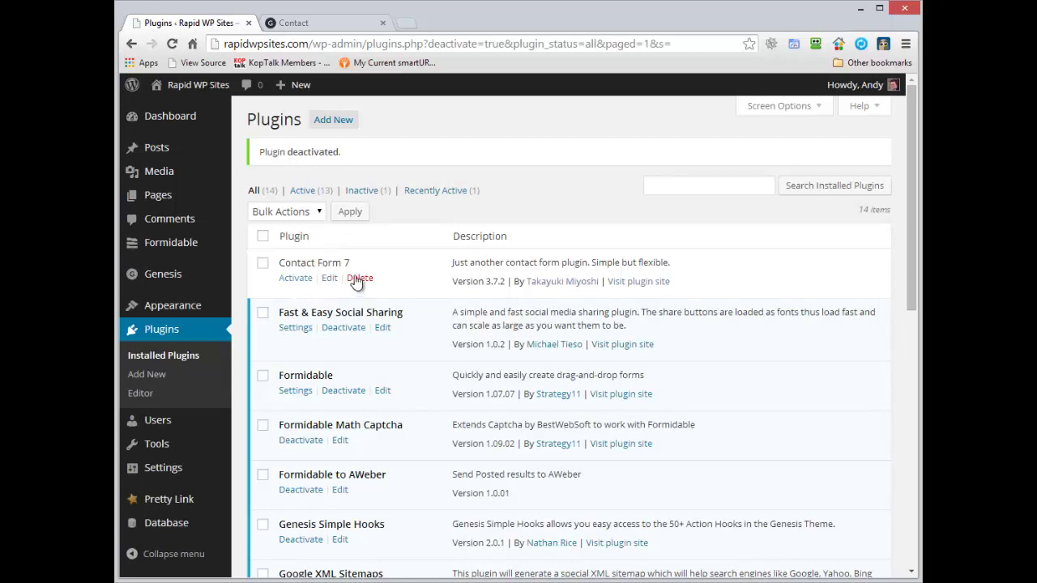
click(358, 279)
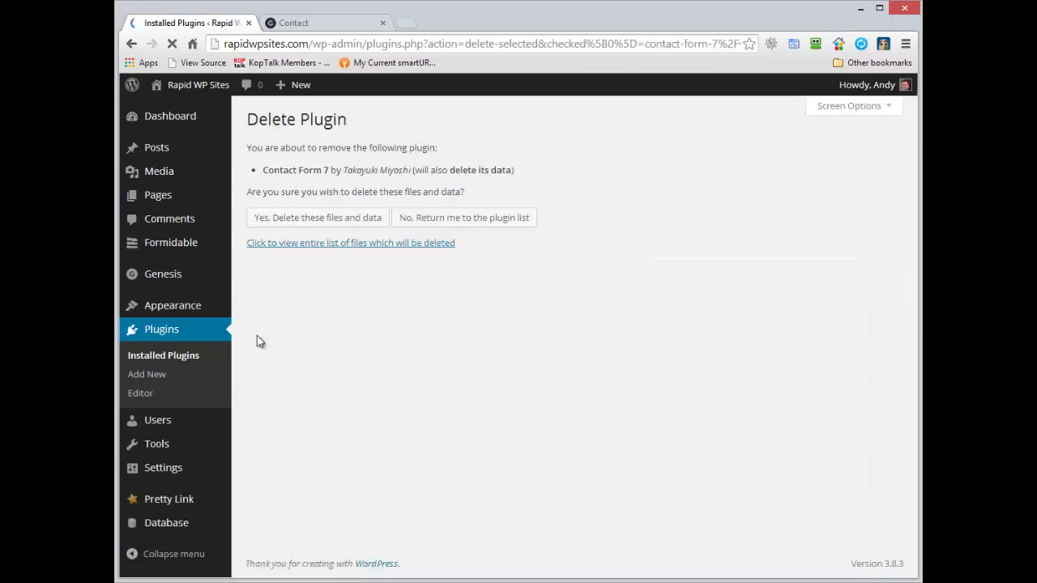
click(308, 224)
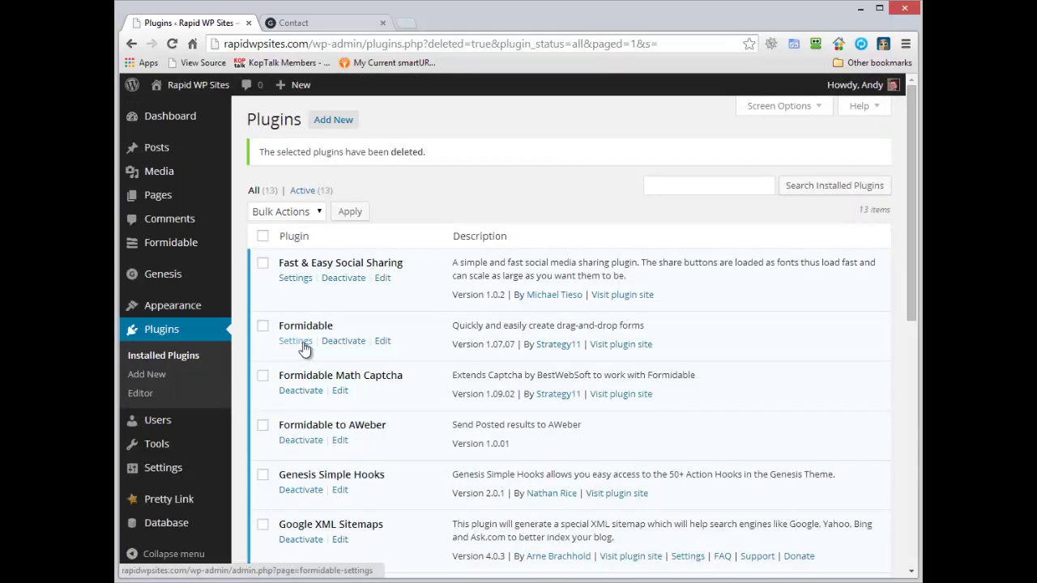
Reopen the Contact page in the editor, and reload the live Contact page to check how its form displays.
mouse_move(171, 201)
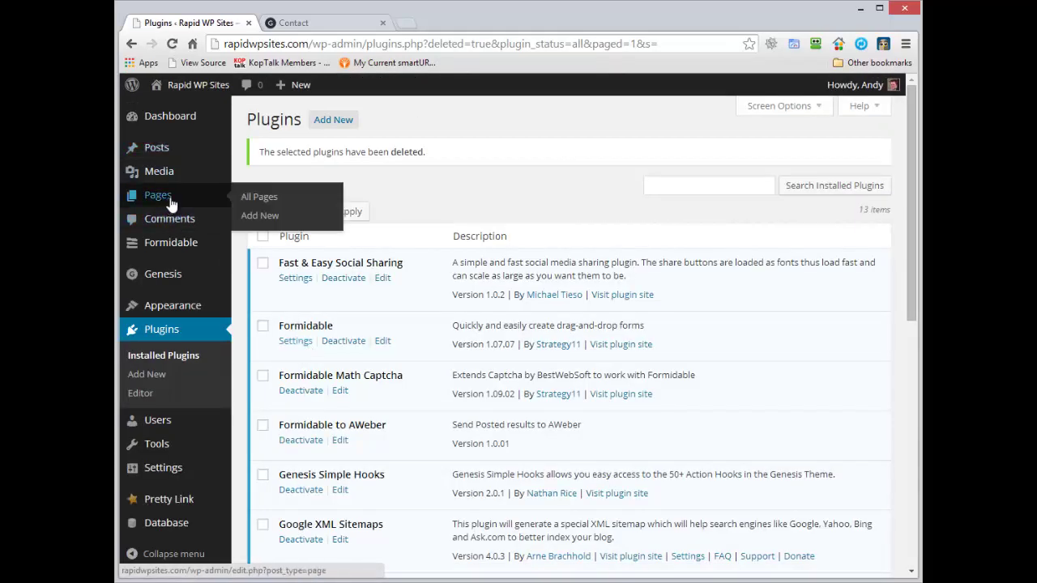
click(243, 198)
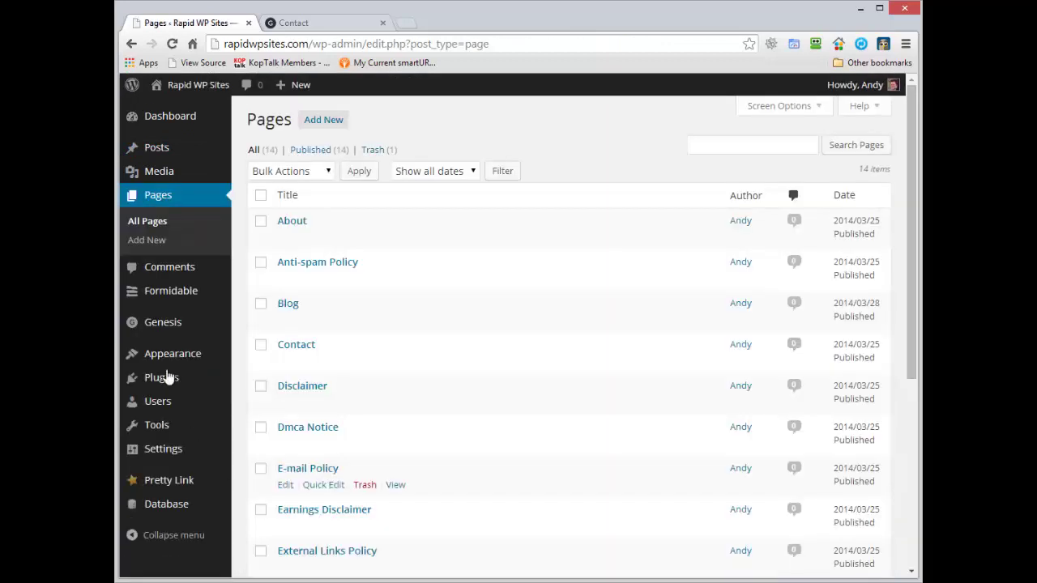
click(301, 349)
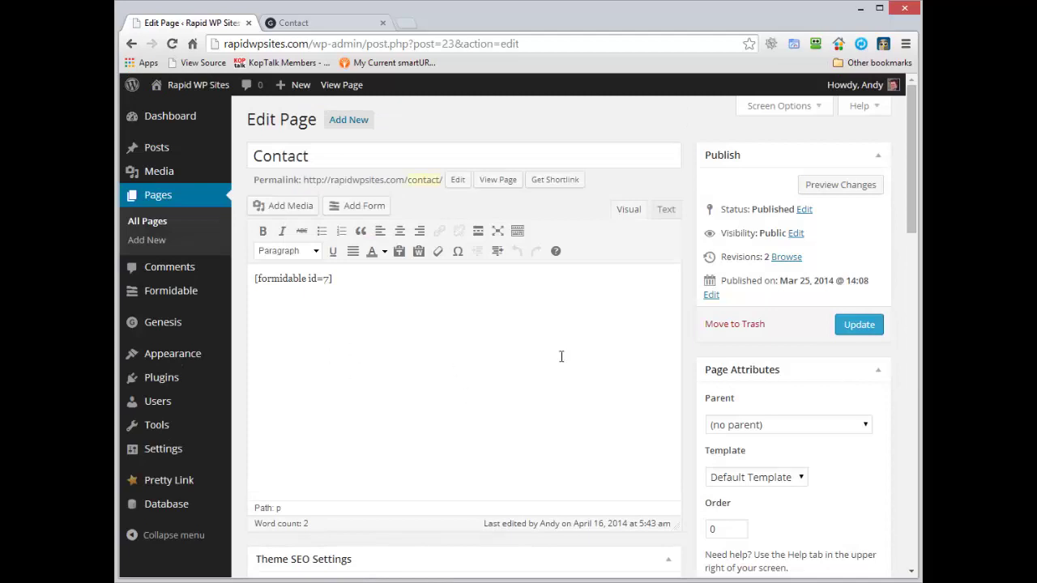
click(308, 25)
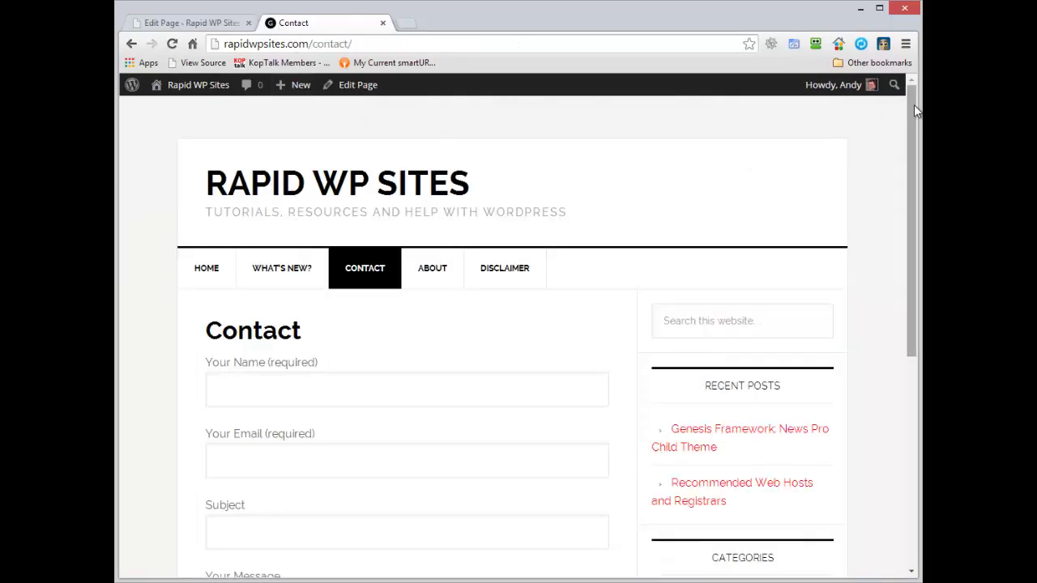
mouse_move(914, 104)
mouse_down()
mouse_move(900, 262)
mouse_move(909, 98)
mouse_up()
click(172, 45)
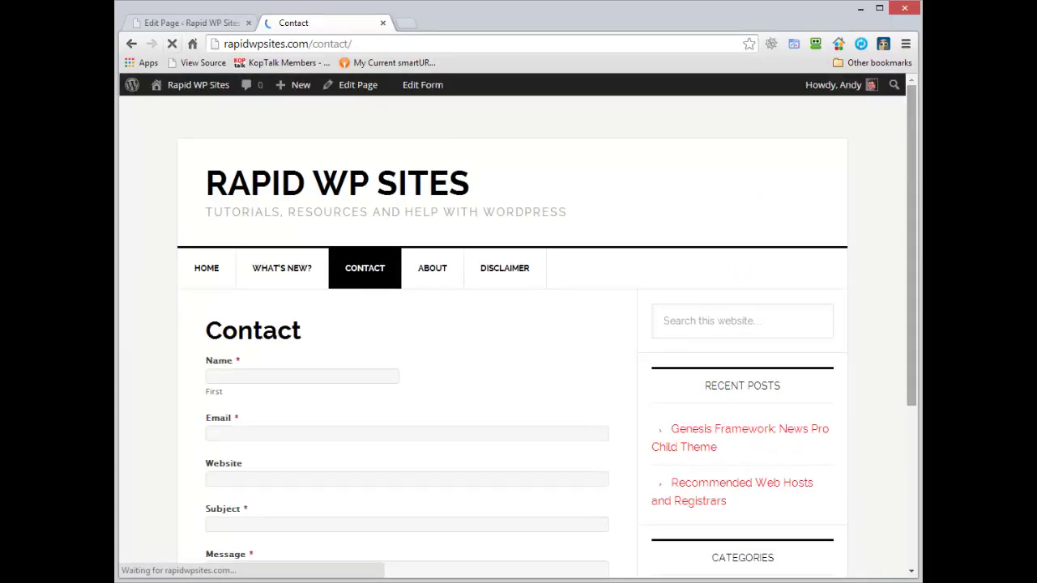
drag(911, 95, 910, 167)
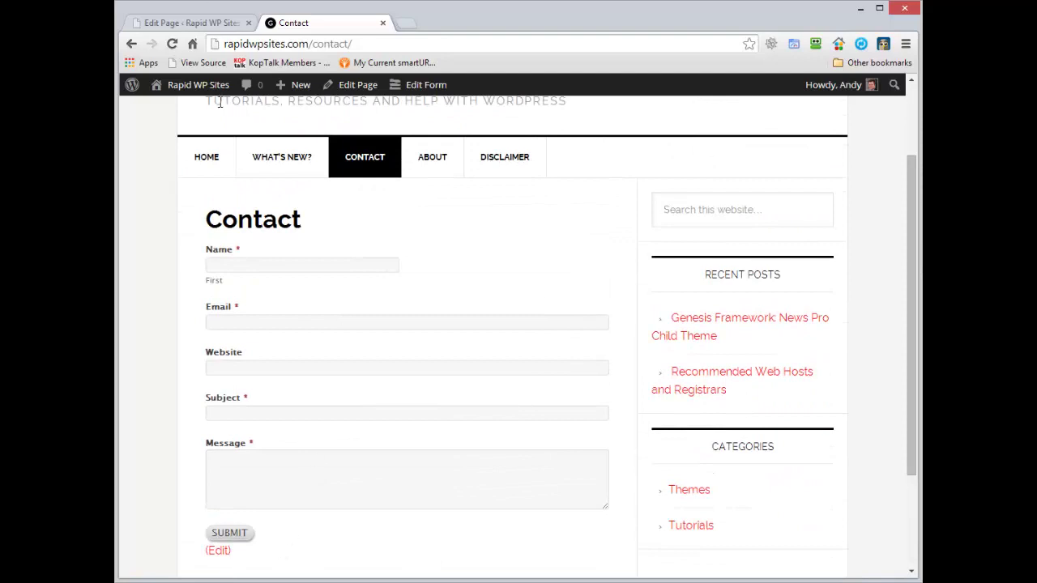
Open the Contact Us form for editing and go from its captcha field to the reCAPTCHA key settings in Global Settings.
click(215, 23)
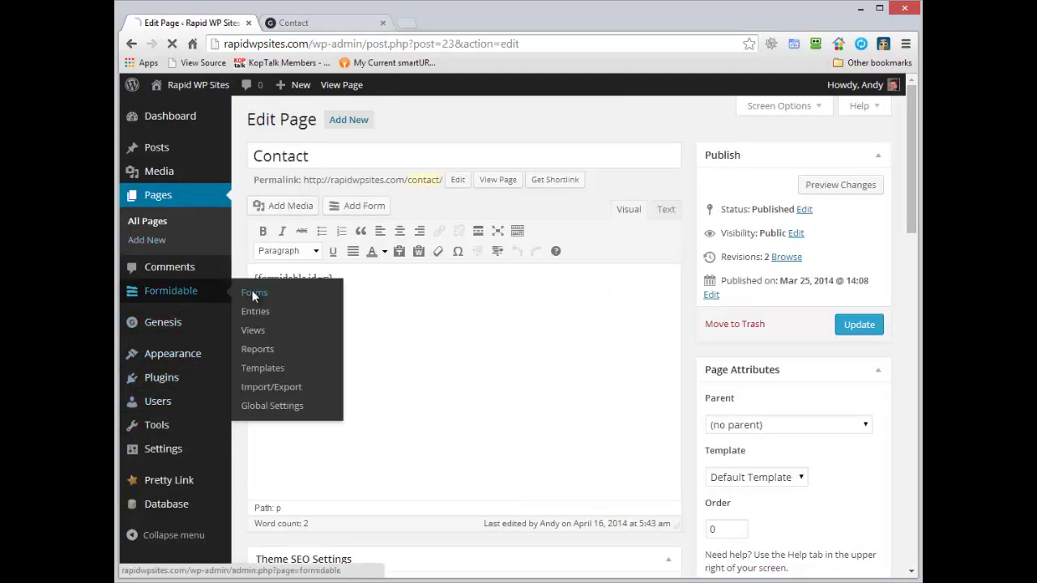
click(254, 295)
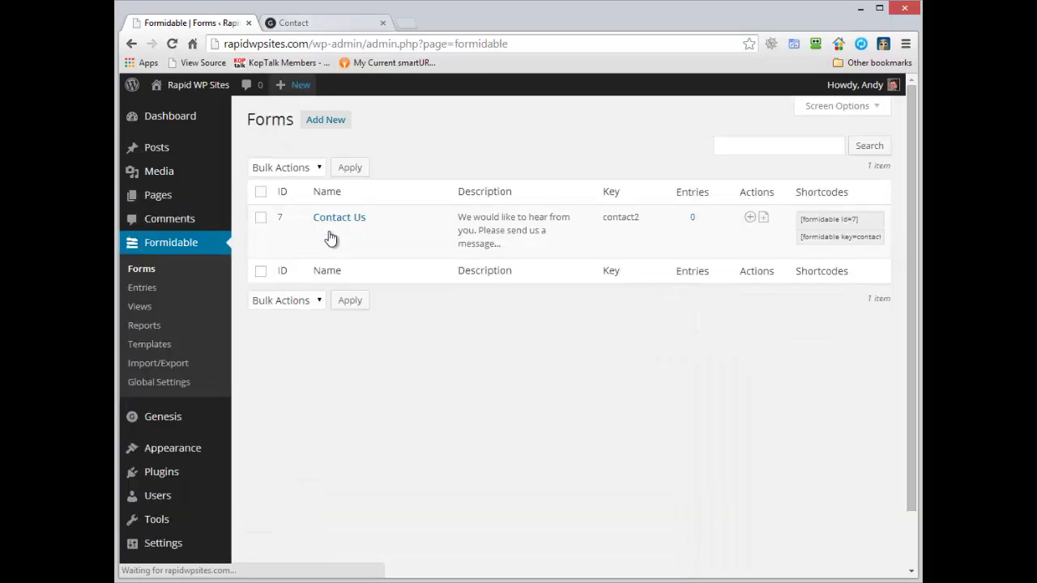
click(341, 226)
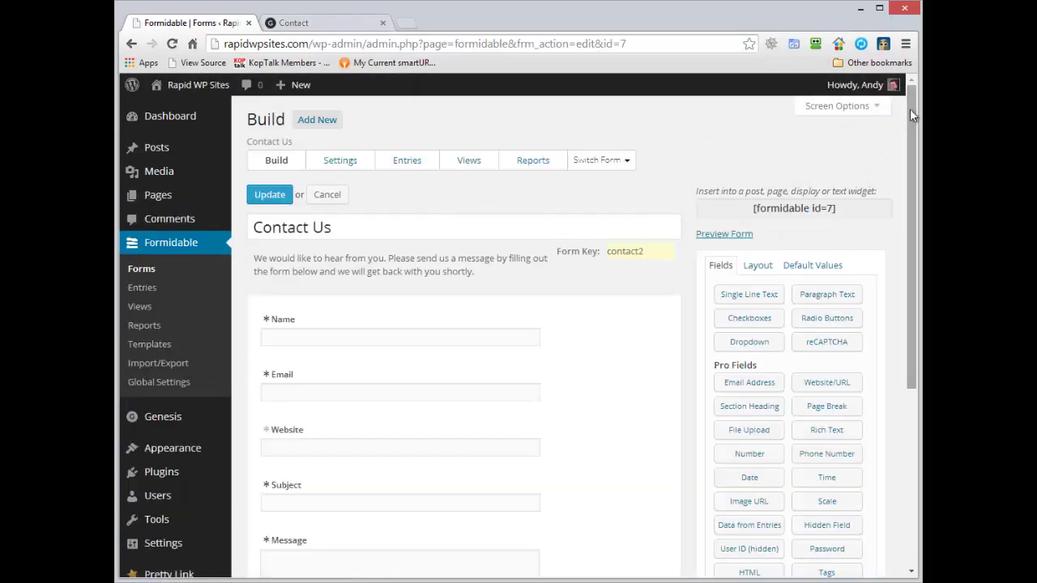
drag(910, 109, 907, 312)
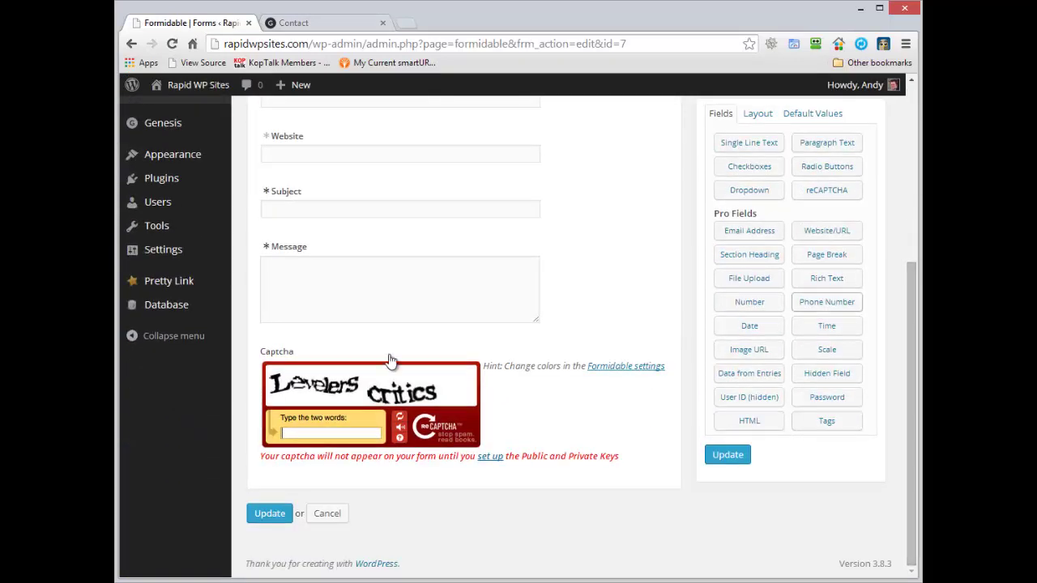
click(490, 457)
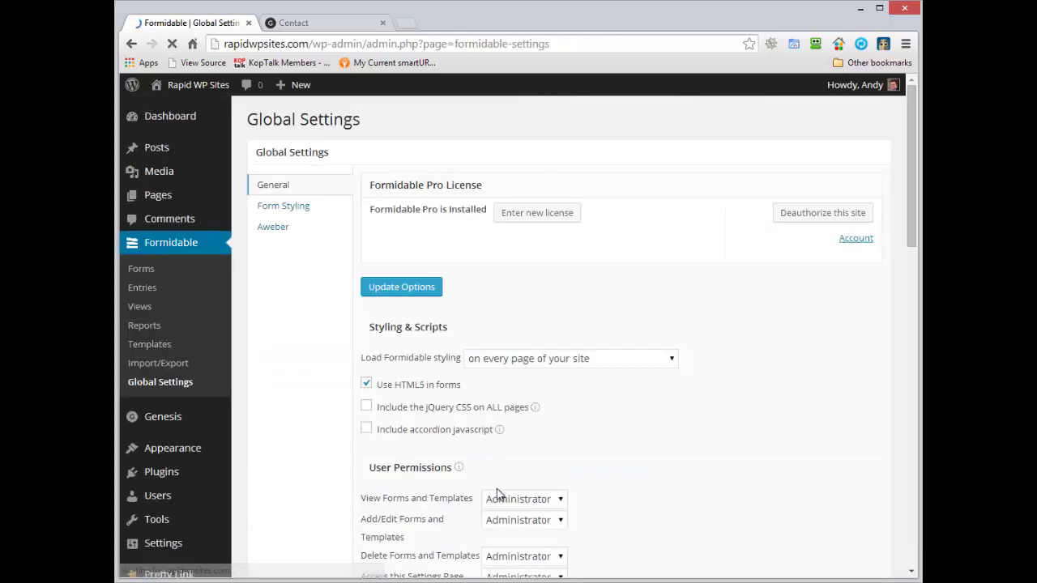
drag(914, 116, 903, 290)
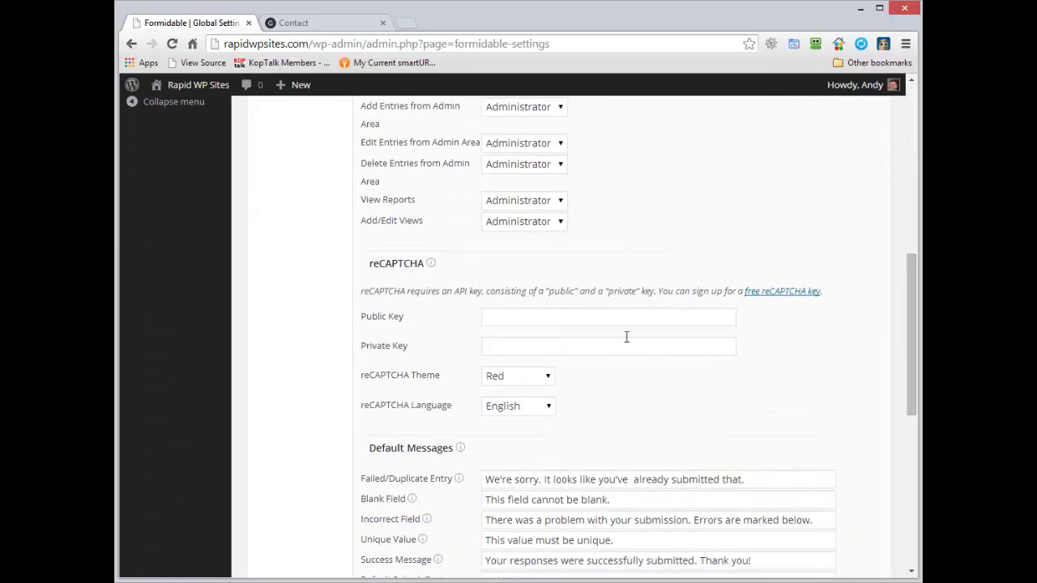
Follow the free reCAPTCHA key link, shorten the address to google.com/recaptcha/, and proceed through sign-up to the key creation form.
click(784, 295)
click(231, 26)
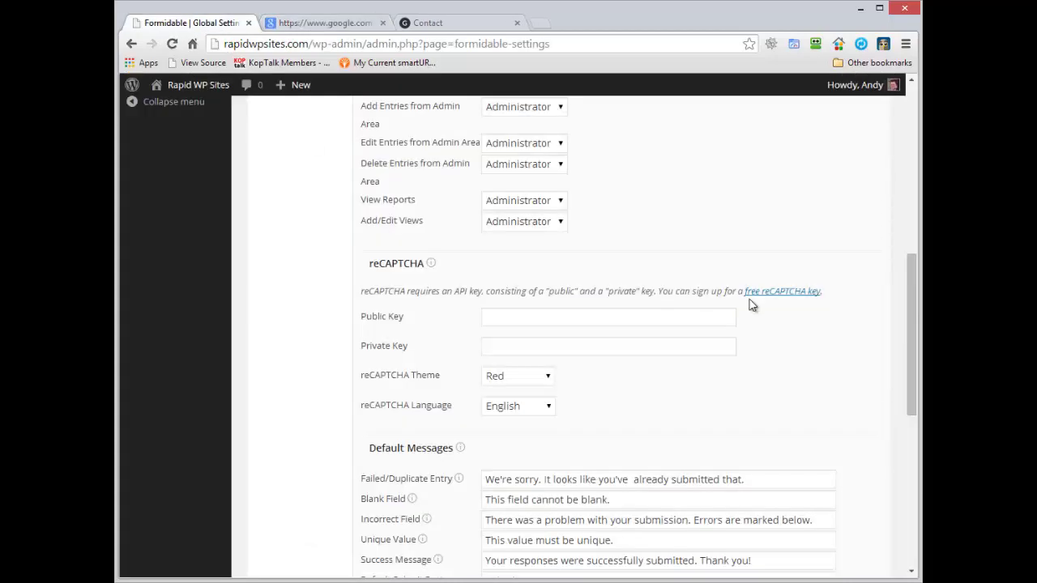
click(341, 25)
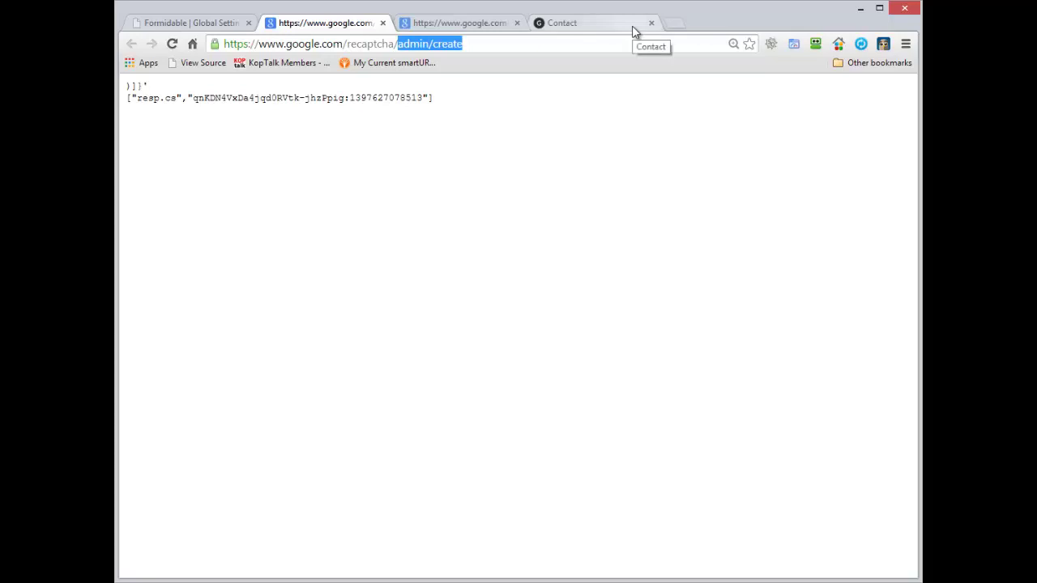
key(BackSpace)
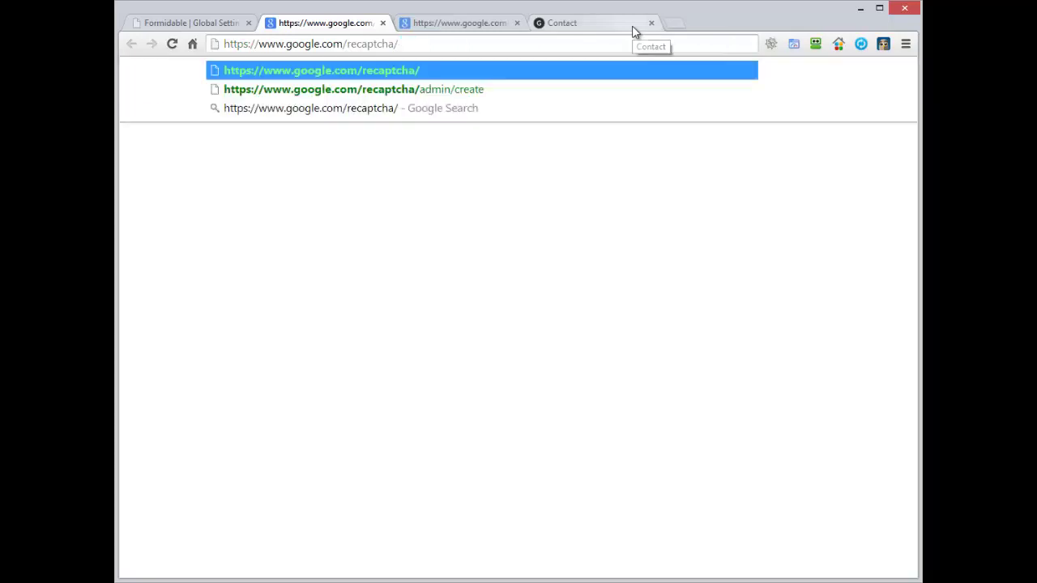
click(548, 72)
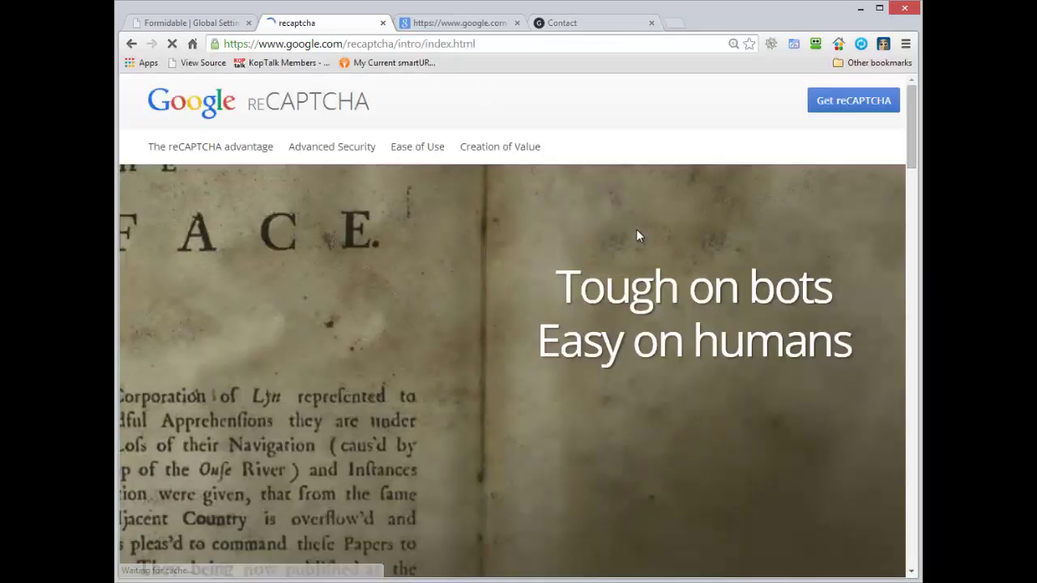
click(847, 103)
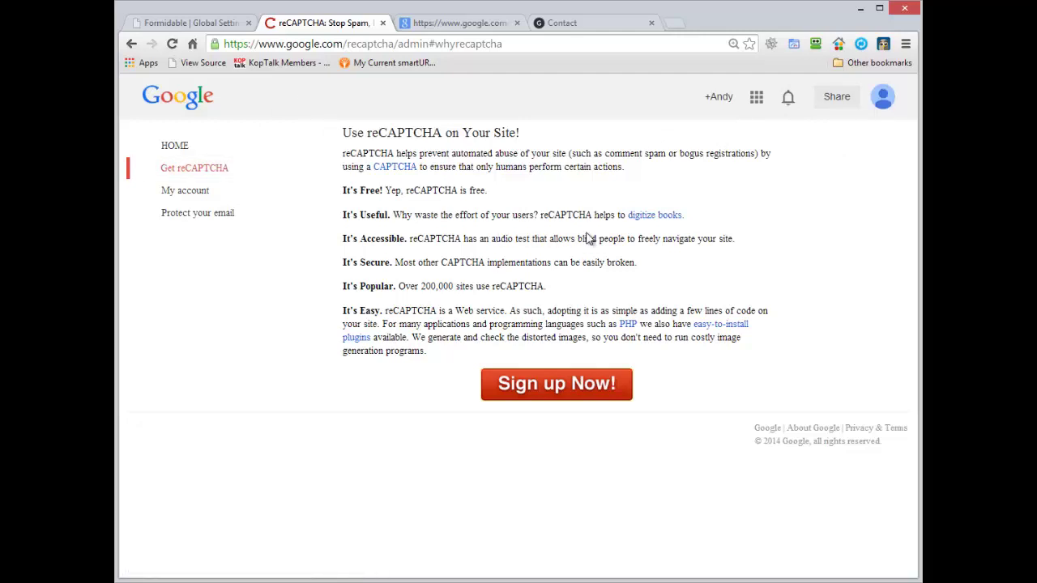
click(559, 381)
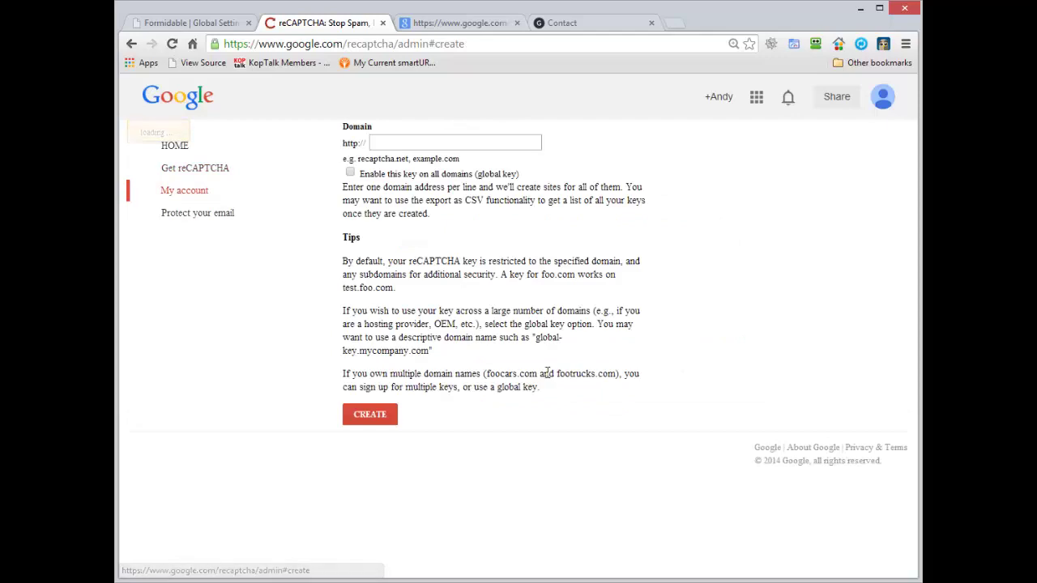
Return to the Formidable Global Settings page and copy the domain rapidwpsites.com from its address.
click(196, 24)
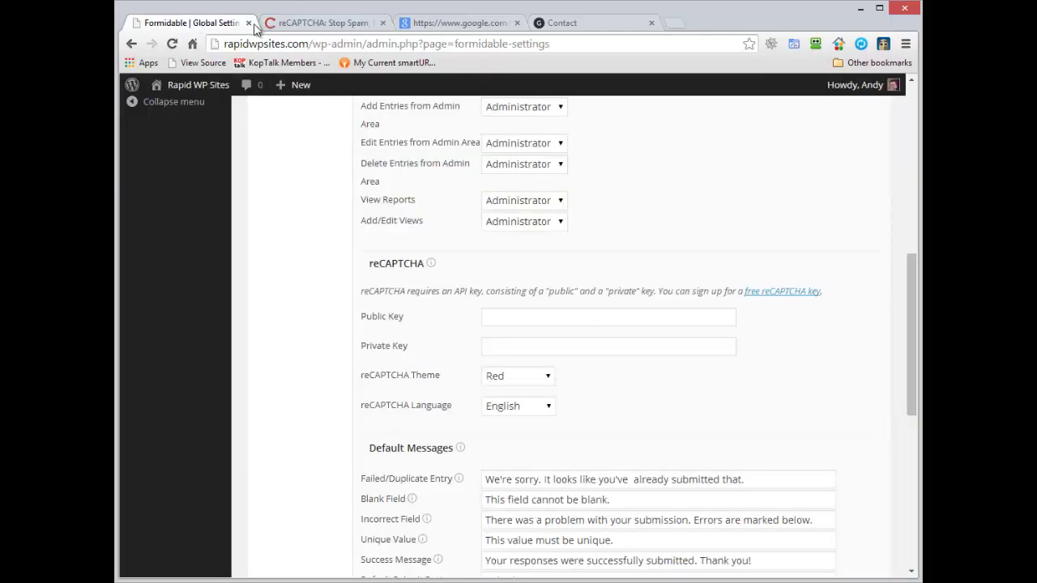
click(265, 42)
click(308, 46)
drag(309, 44, 224, 46)
right_click(264, 51)
click(275, 92)
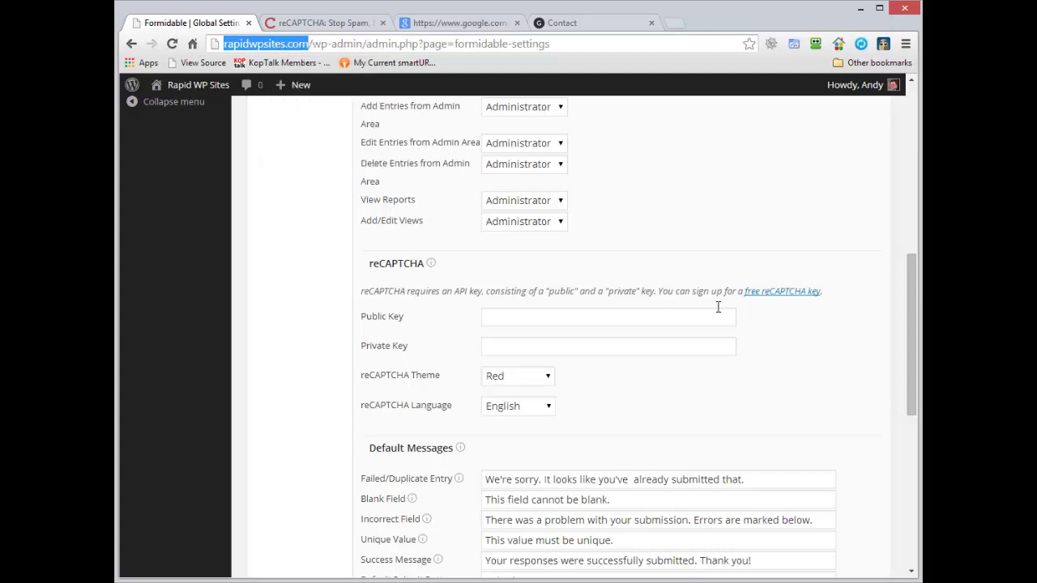
click(294, 24)
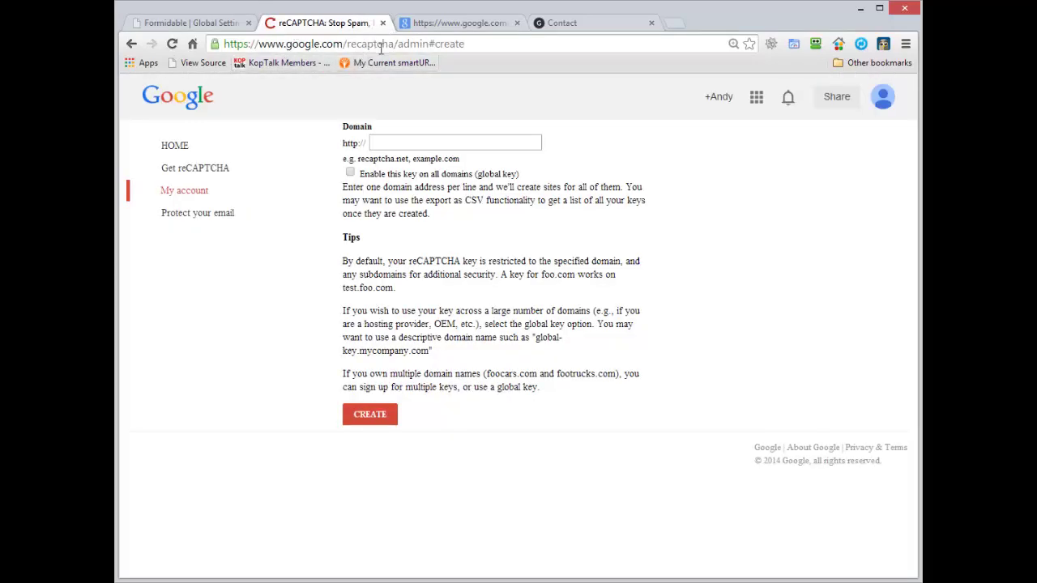
click(452, 137)
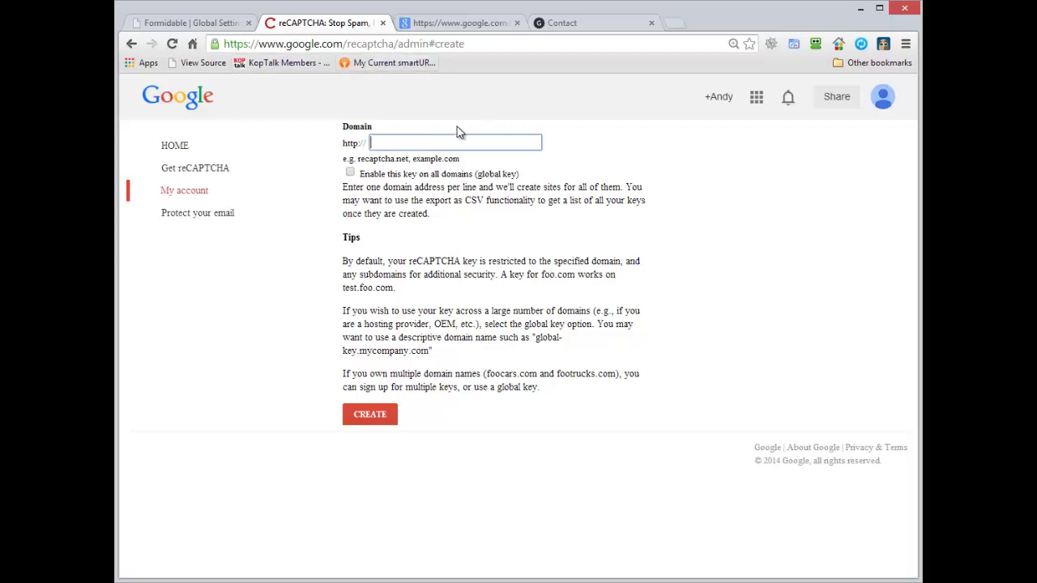
key(ctrl+v)
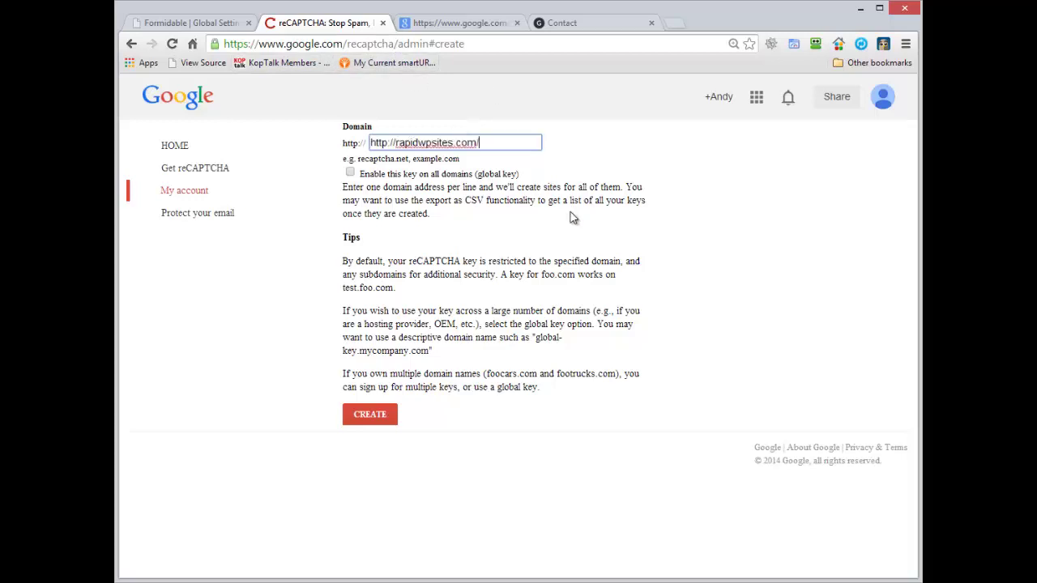
key(Delete)
key(Delete)
key(Delete)
key(Delete)
key(Delete)
key(Delete)
key(Delete)
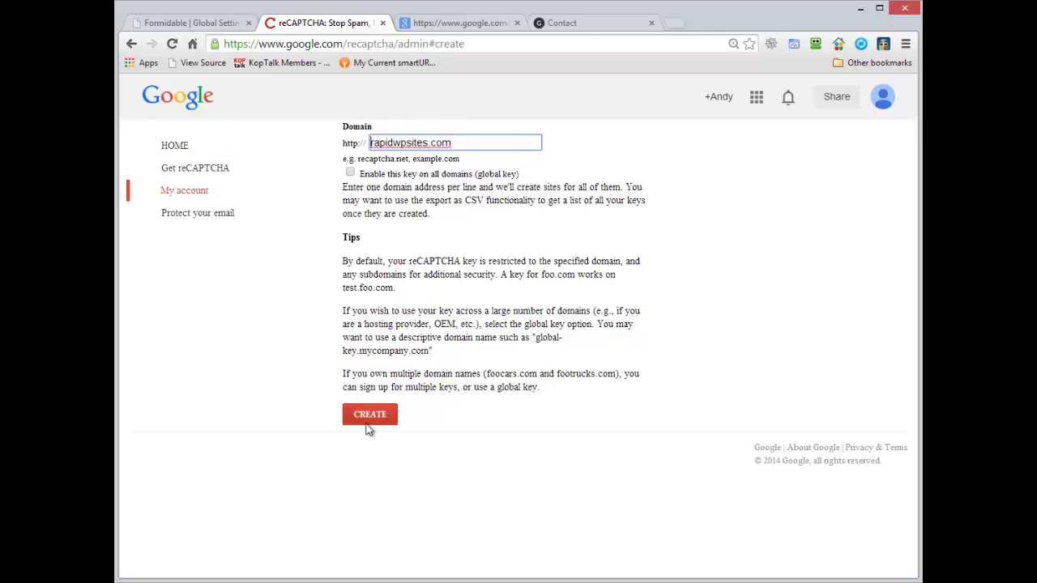
click(350, 172)
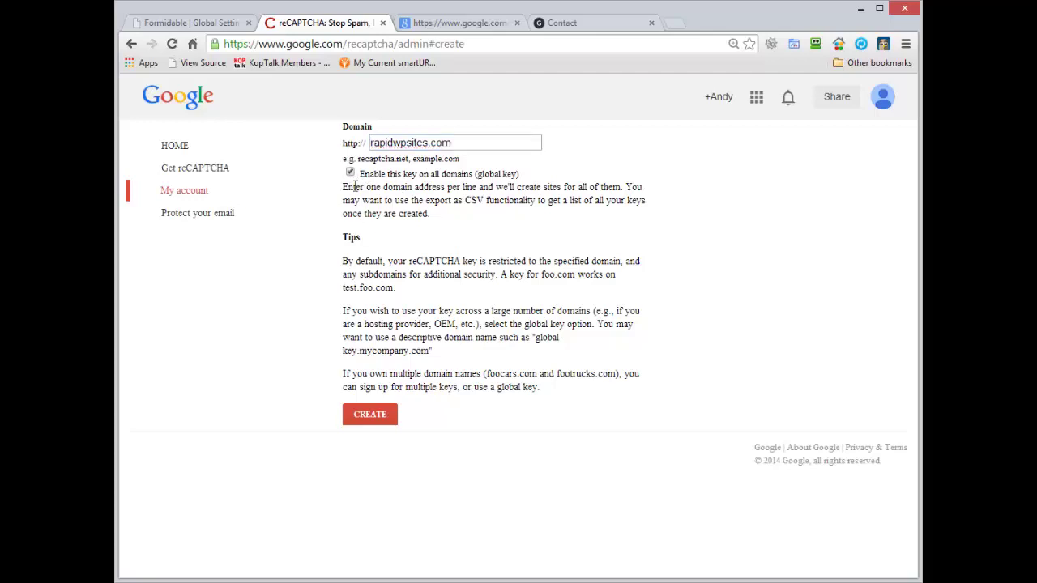
click(369, 416)
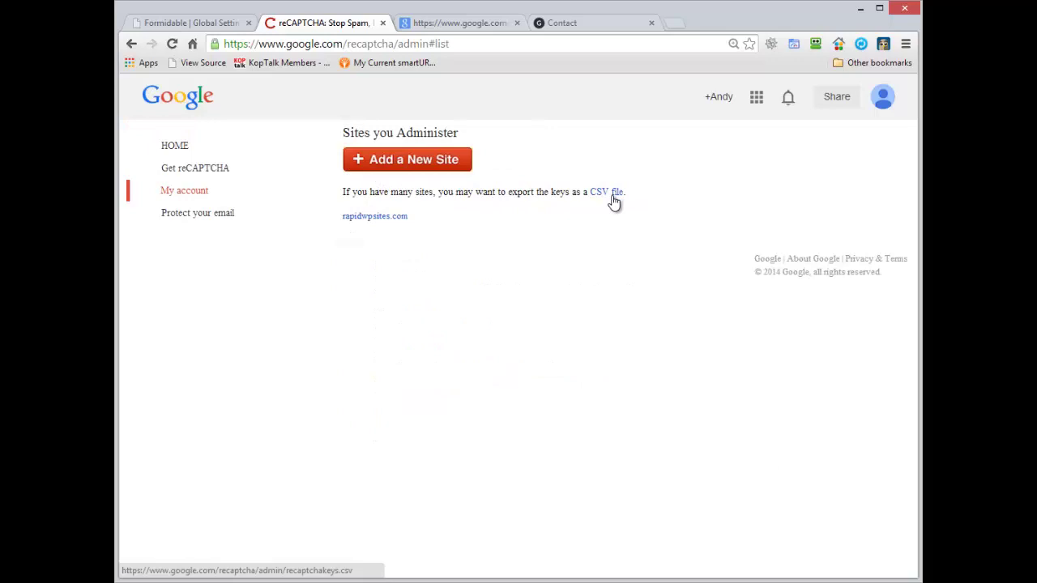
Export the reCAPTCHA keys as a CSV file, open recaptchakeys.csv in Excel, and widen the domain column.
click(607, 195)
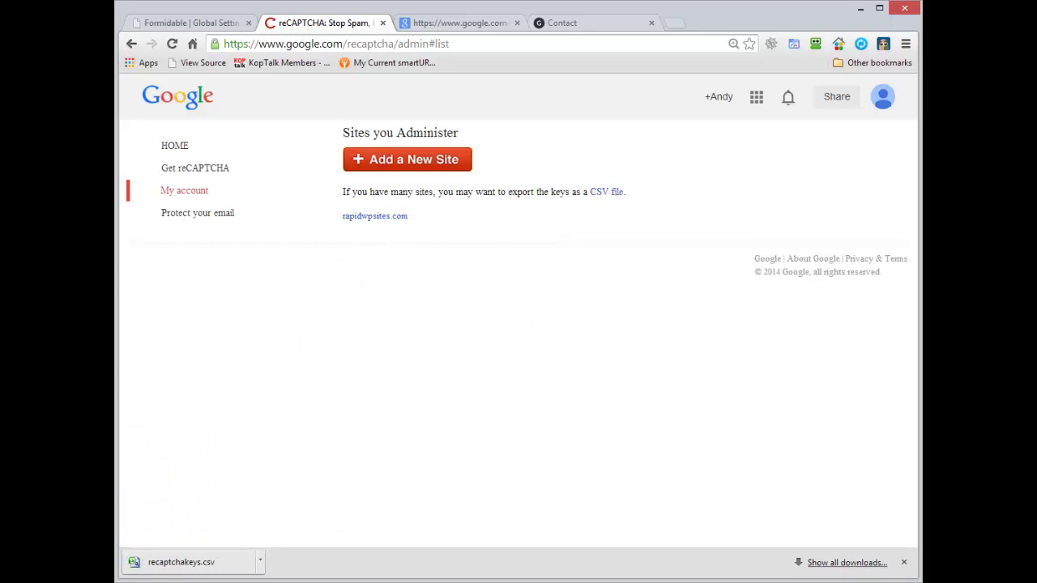
click(194, 567)
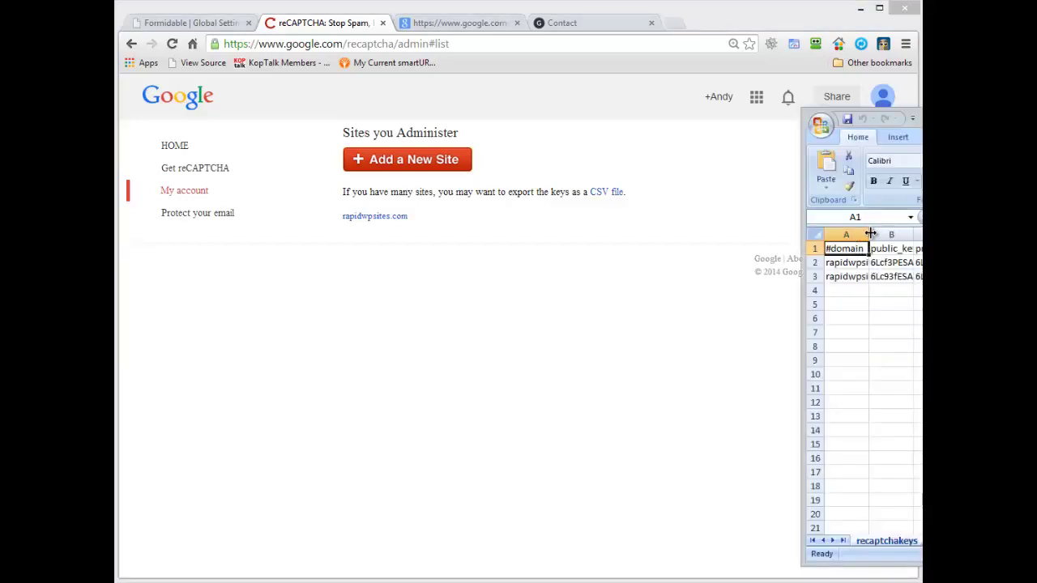
drag(870, 234, 912, 235)
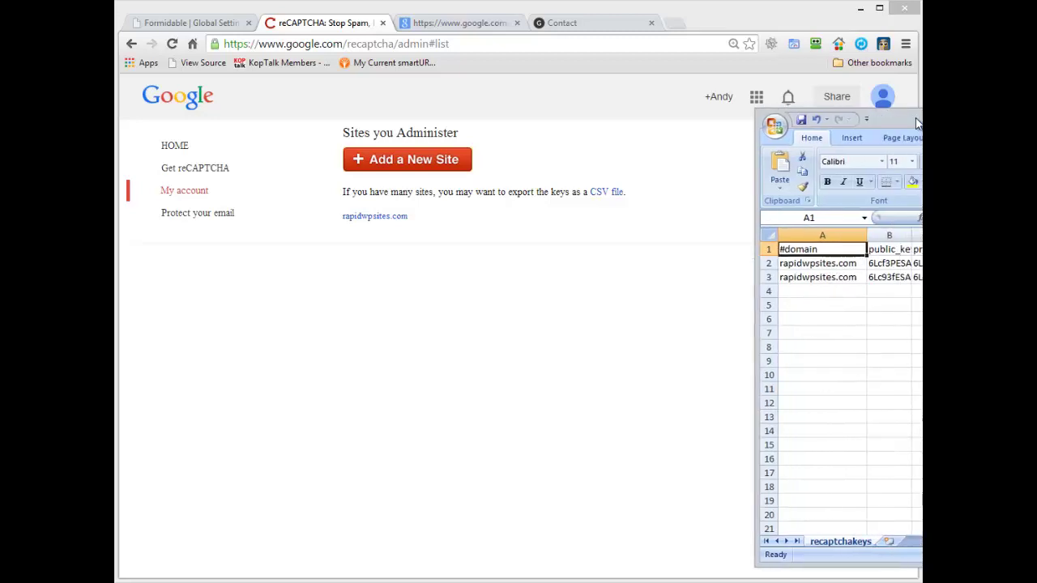
Copy the public and private keys from the spreadsheet into the matching reCAPTCHA key fields in Formidable's Global Settings.
click(209, 24)
key(alt+Tab)
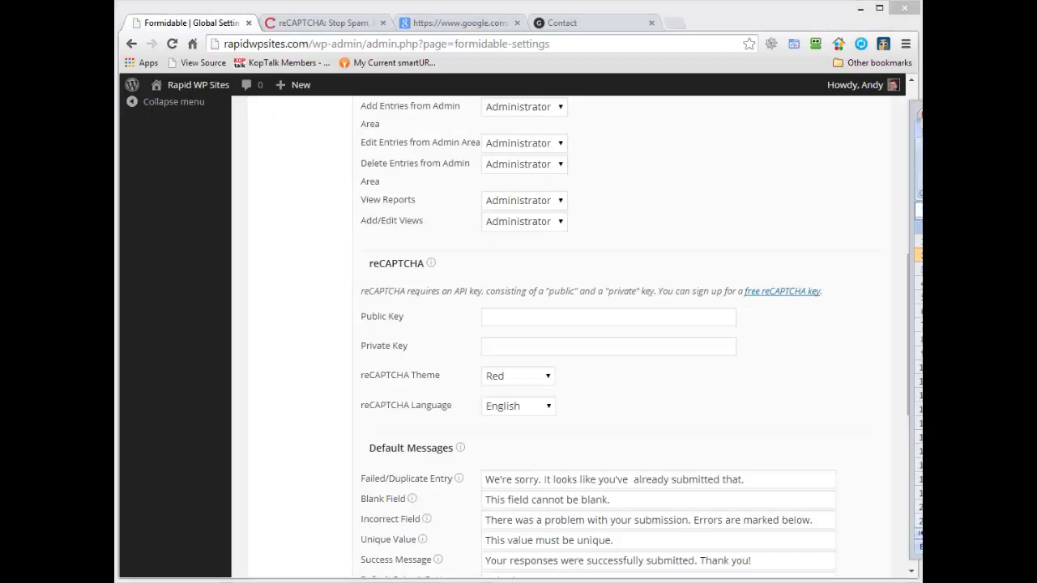
click(573, 316)
key(ctrl+v)
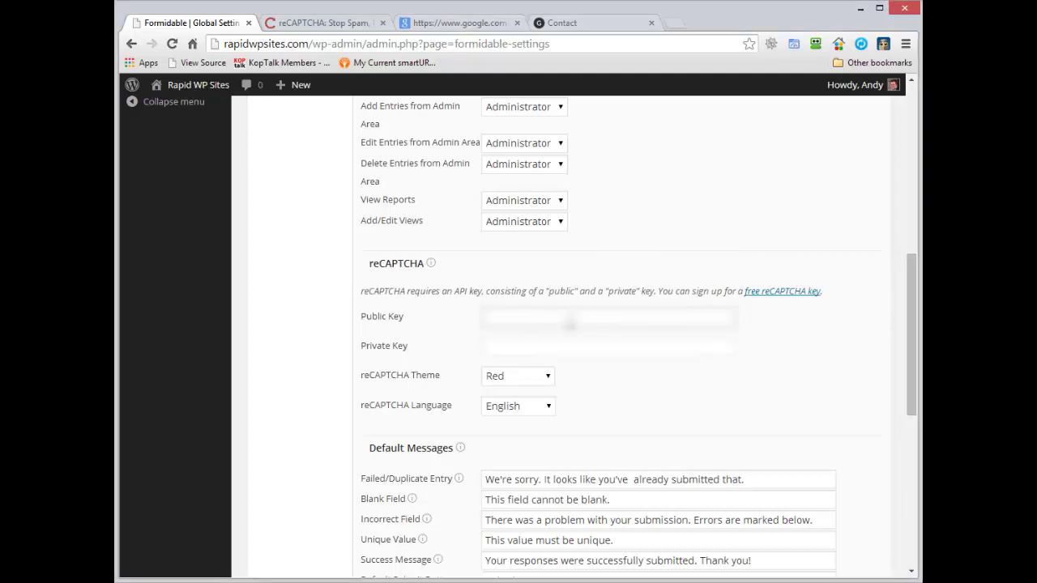
key(alt+Tab)
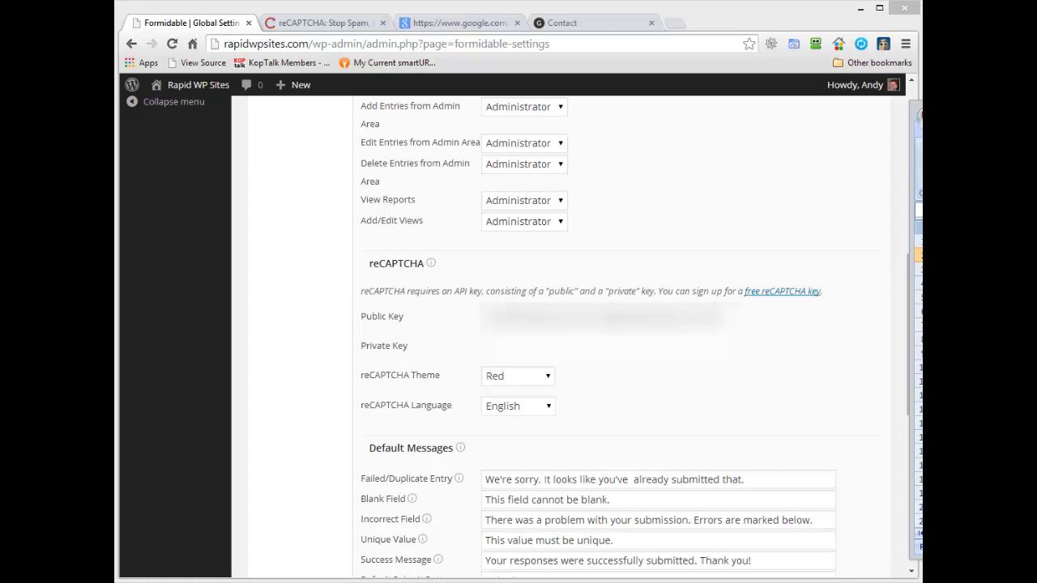
click(541, 347)
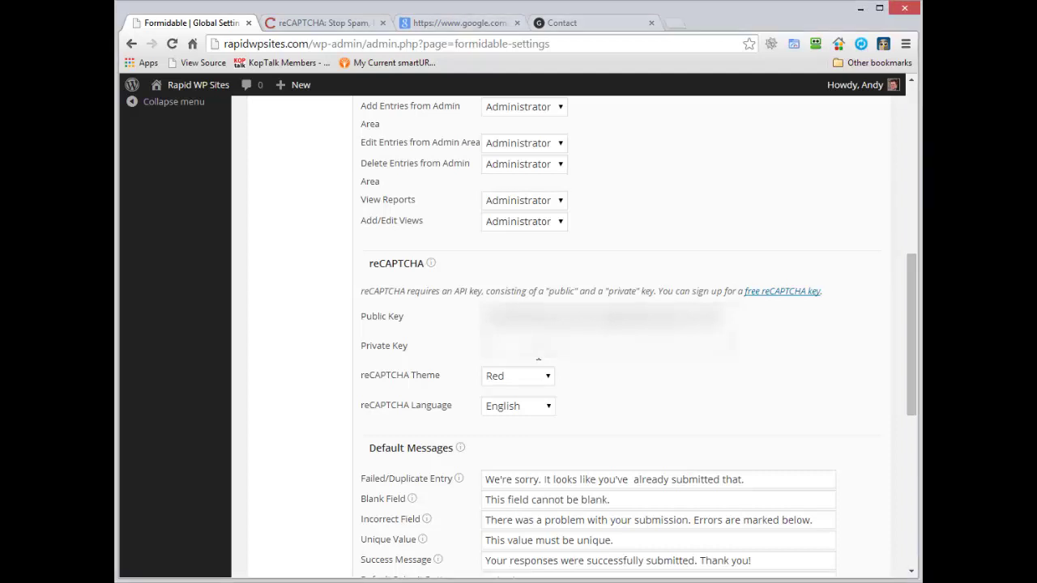
key(ctrl+v)
Set the reCAPTCHA theme to White and save the Formidable global settings.
click(510, 377)
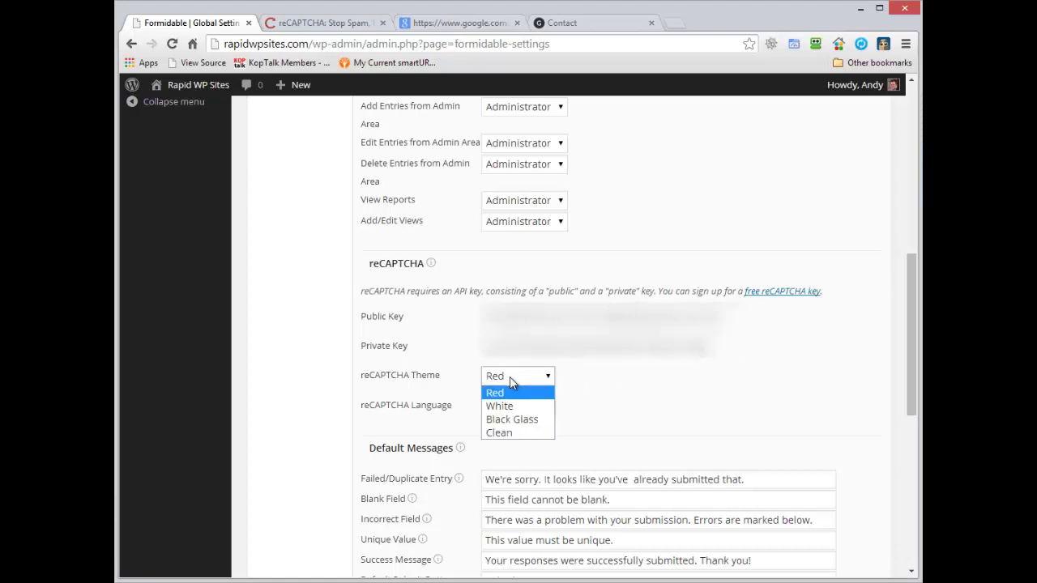
click(512, 419)
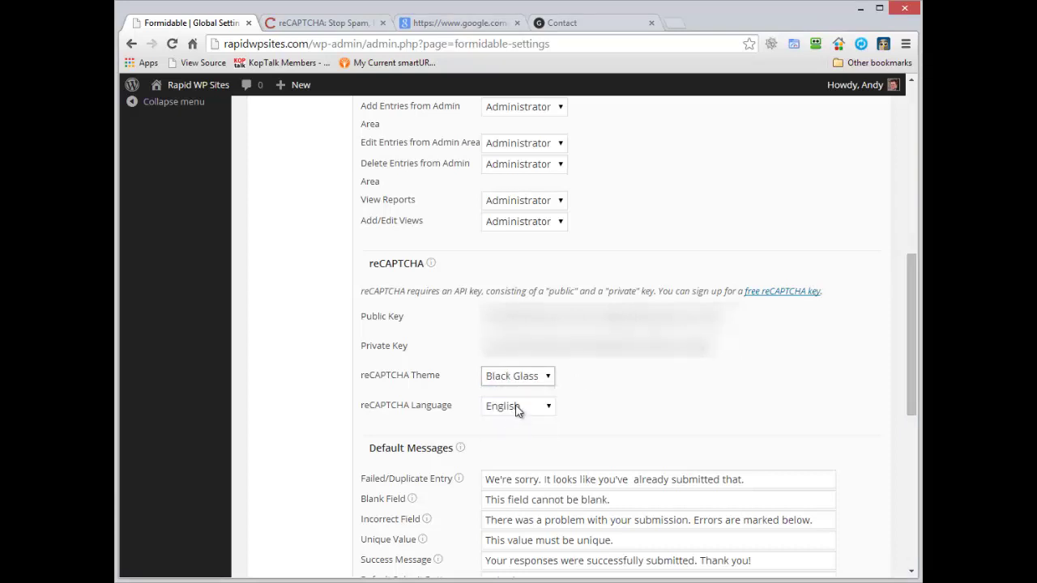
click(524, 382)
click(523, 421)
click(522, 381)
click(503, 406)
click(550, 402)
click(548, 405)
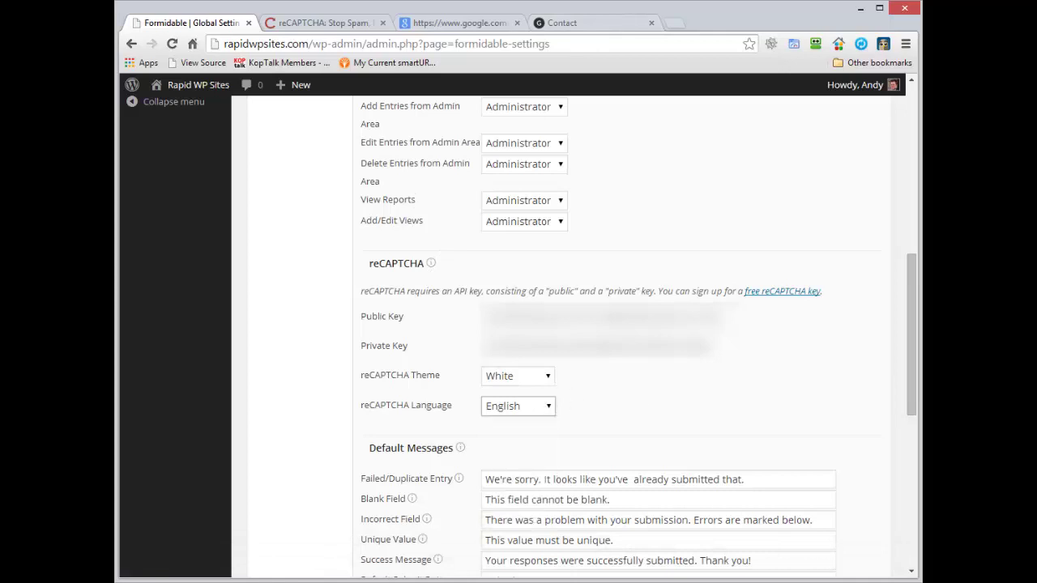
drag(911, 297, 911, 449)
click(392, 483)
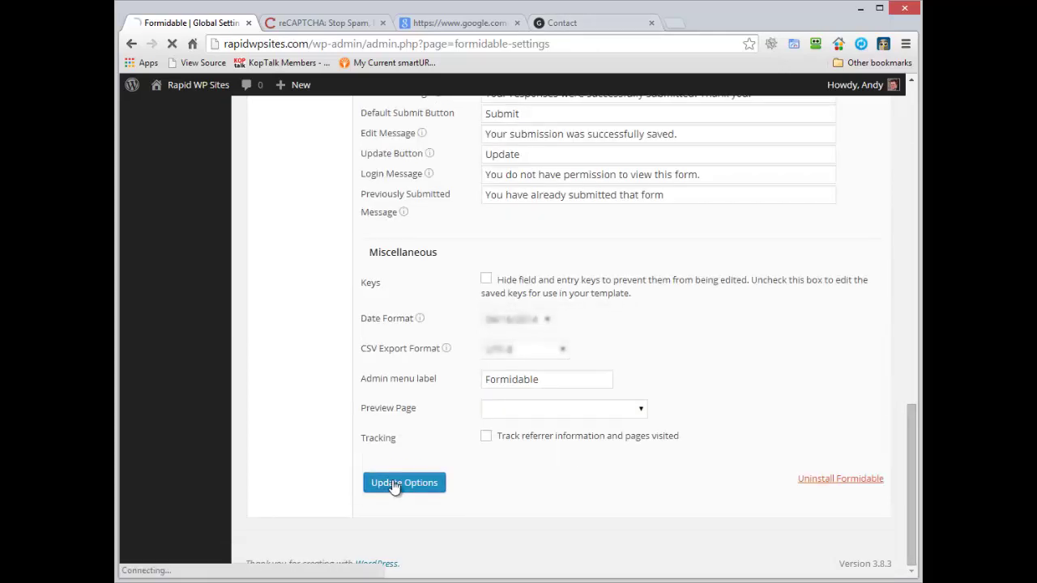
Reload the live Contact page and examine the reCAPTCHA display beneath the form's message field.
click(582, 24)
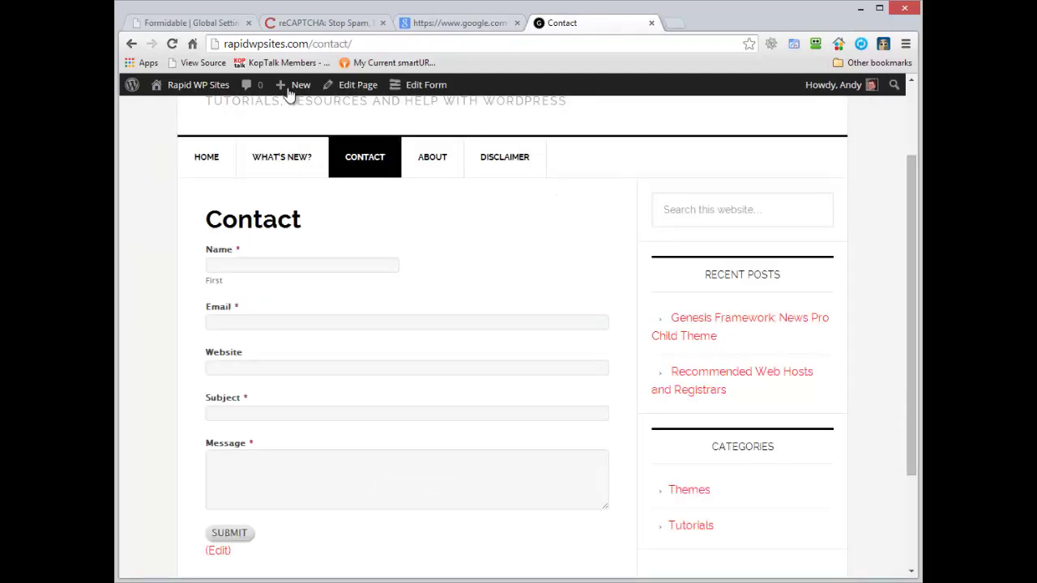
click(171, 44)
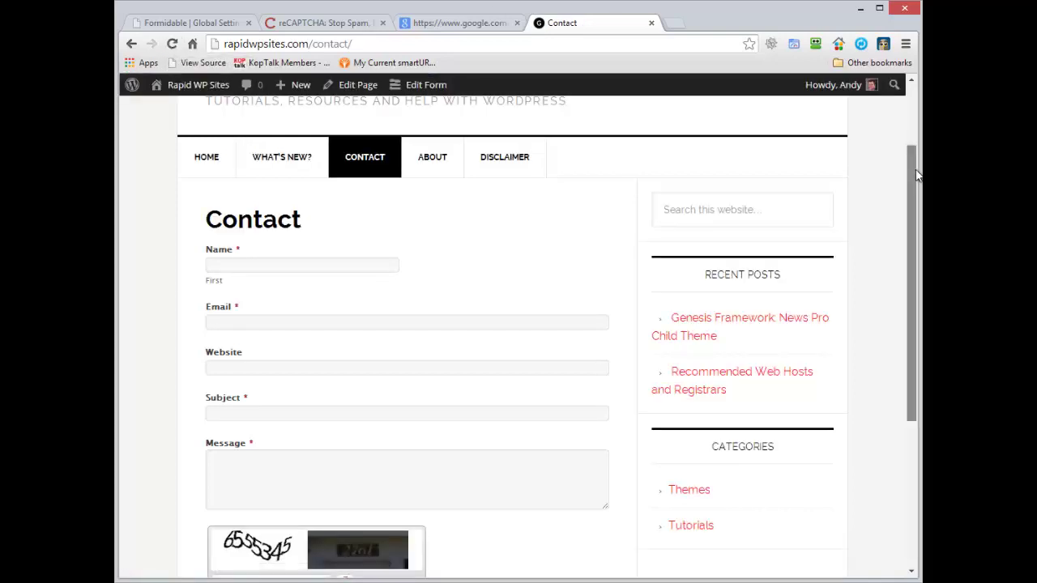
drag(911, 170, 909, 293)
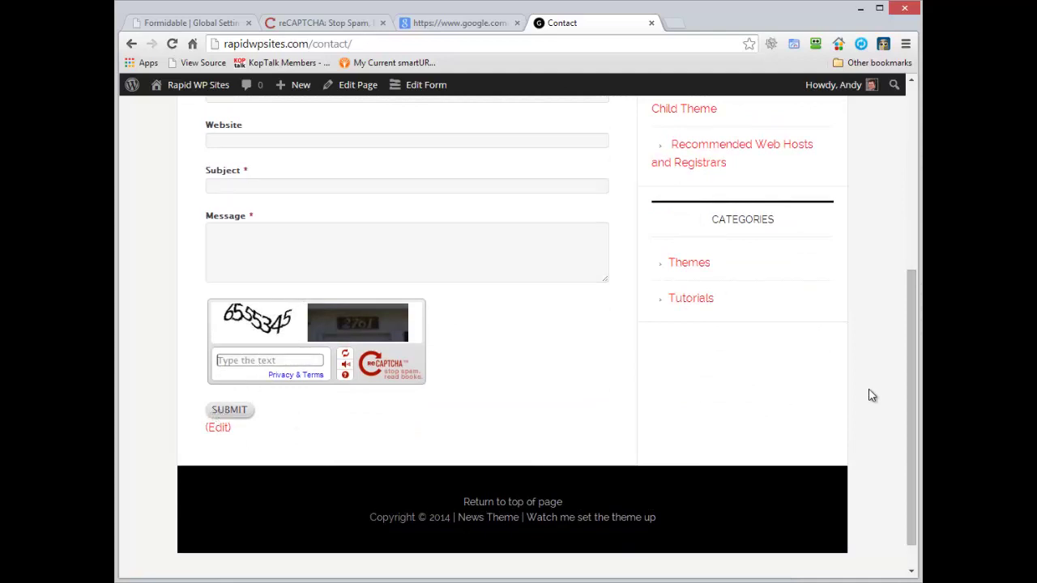
drag(910, 377, 909, 192)
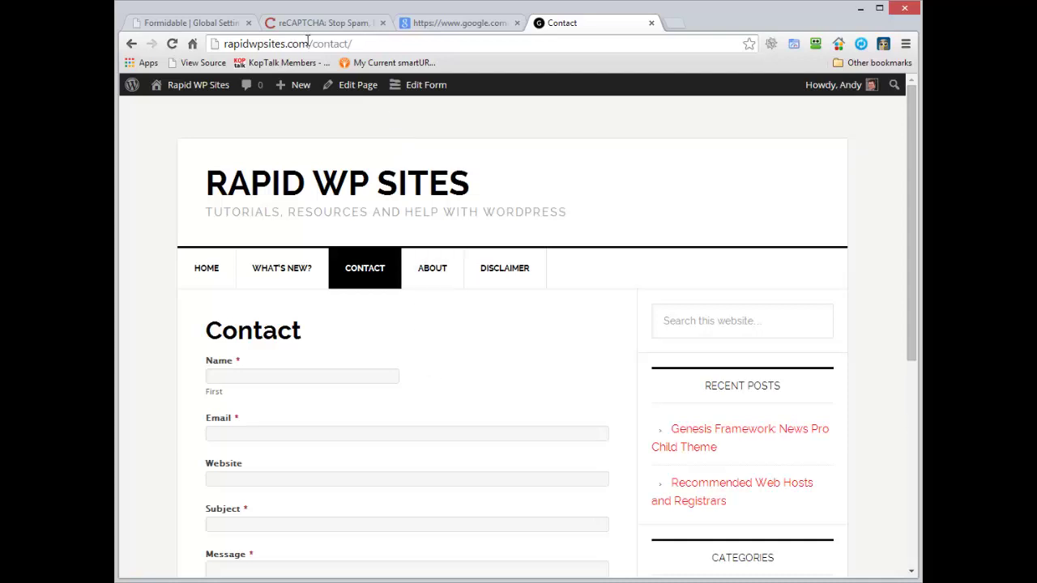
Close both Google reCAPTCHA pages and return to the Formidable Global Settings page.
click(517, 22)
click(365, 23)
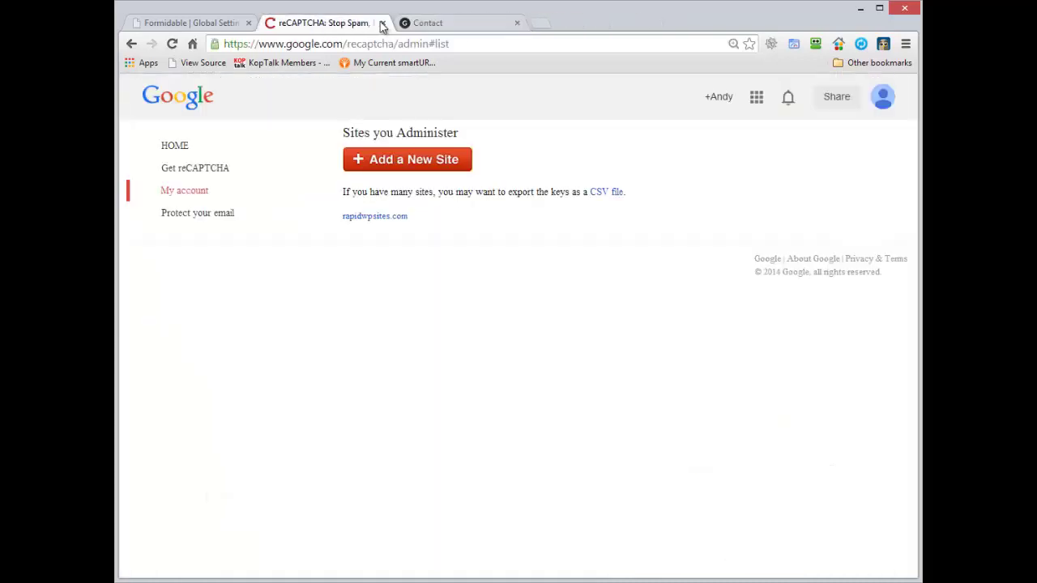
click(383, 23)
click(186, 23)
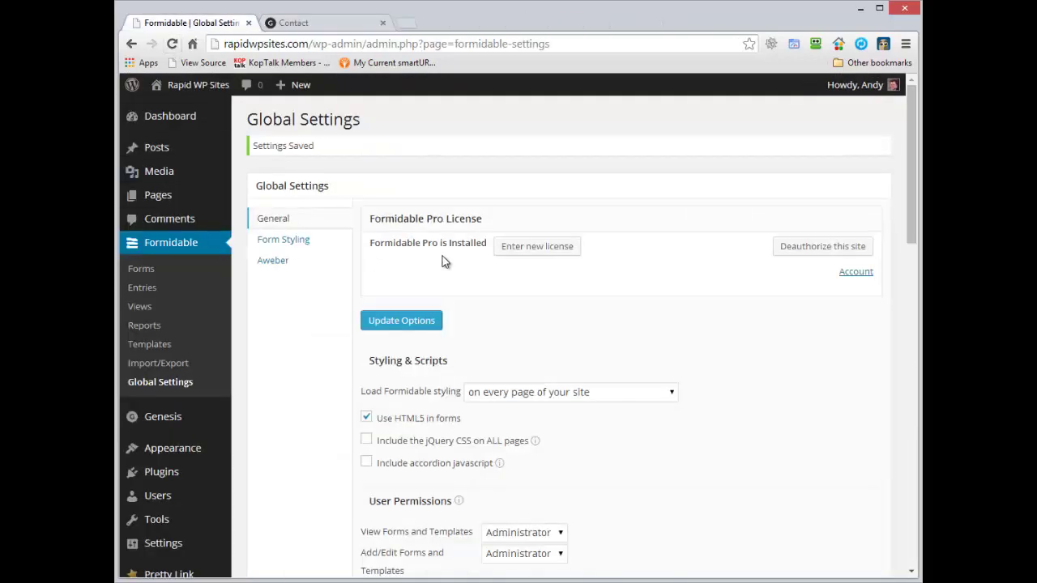
mouse_move(904, 171)
mouse_down()
mouse_move(889, 359)
mouse_move(910, 166)
mouse_up()
Start a new blank form in Formidable and title it "Competition Entry".
click(138, 270)
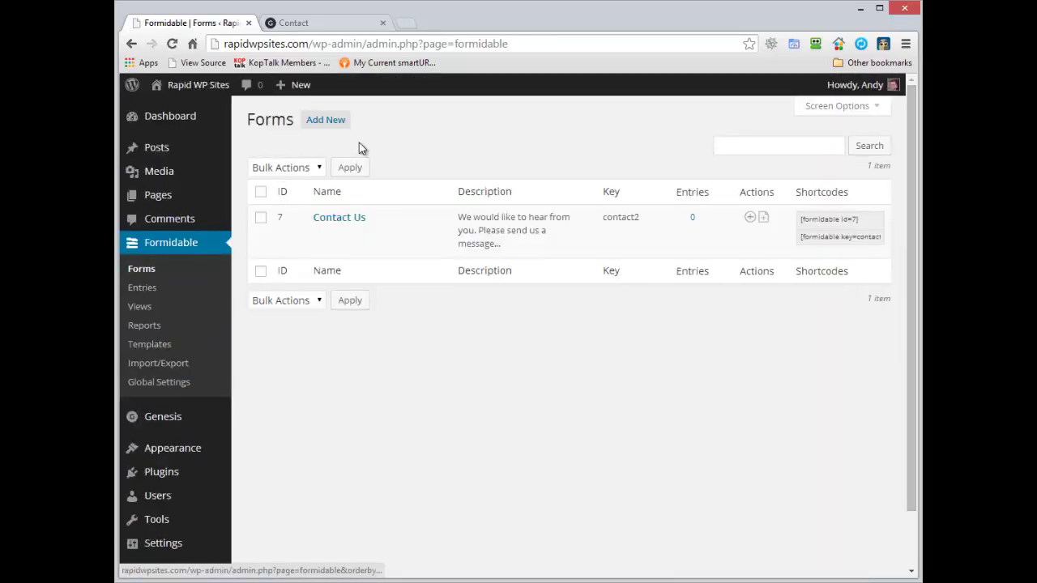
click(328, 127)
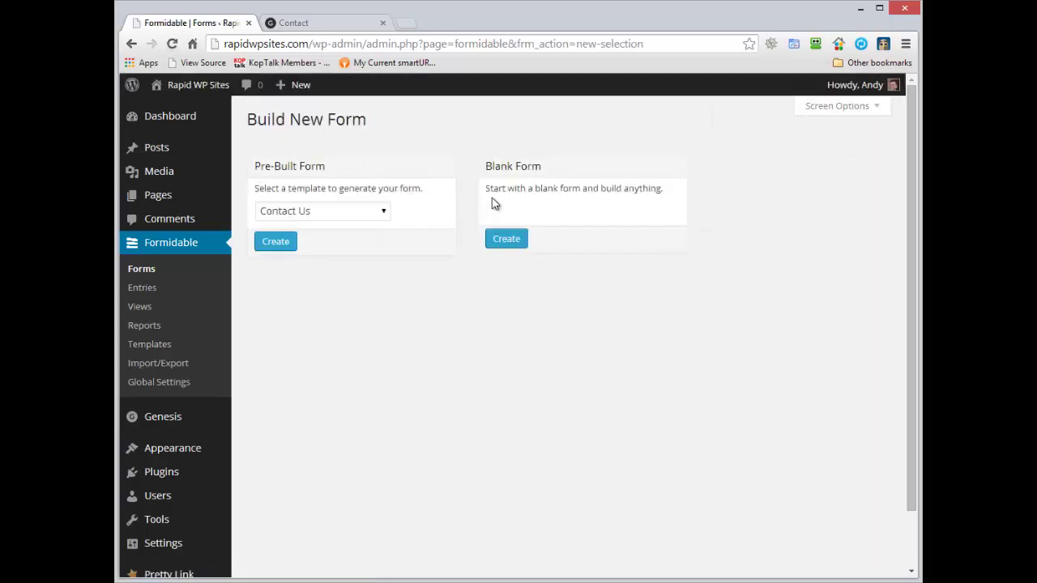
click(508, 240)
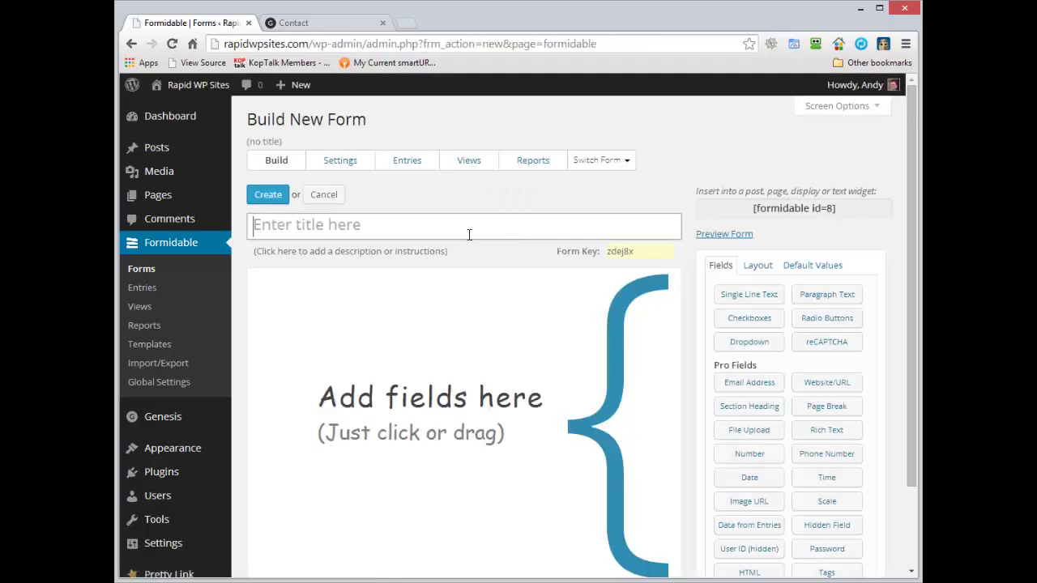
click(307, 231)
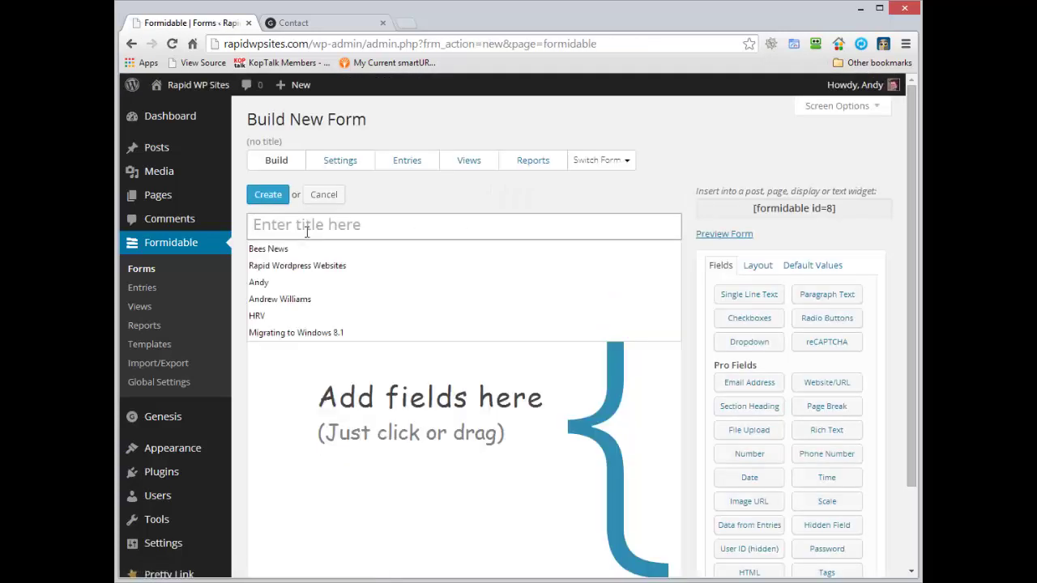
text(Compe)
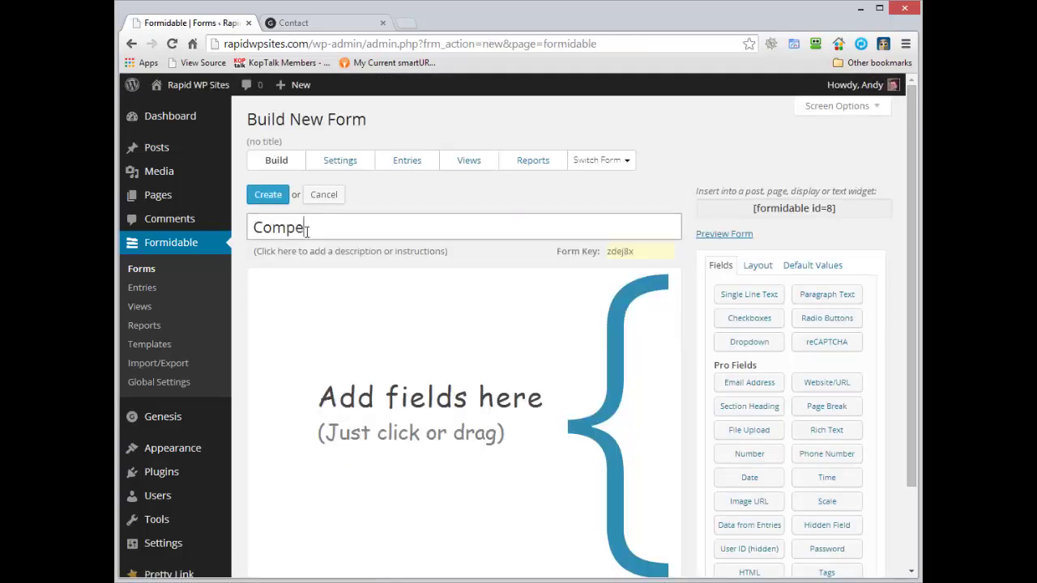
text(tition Entry)
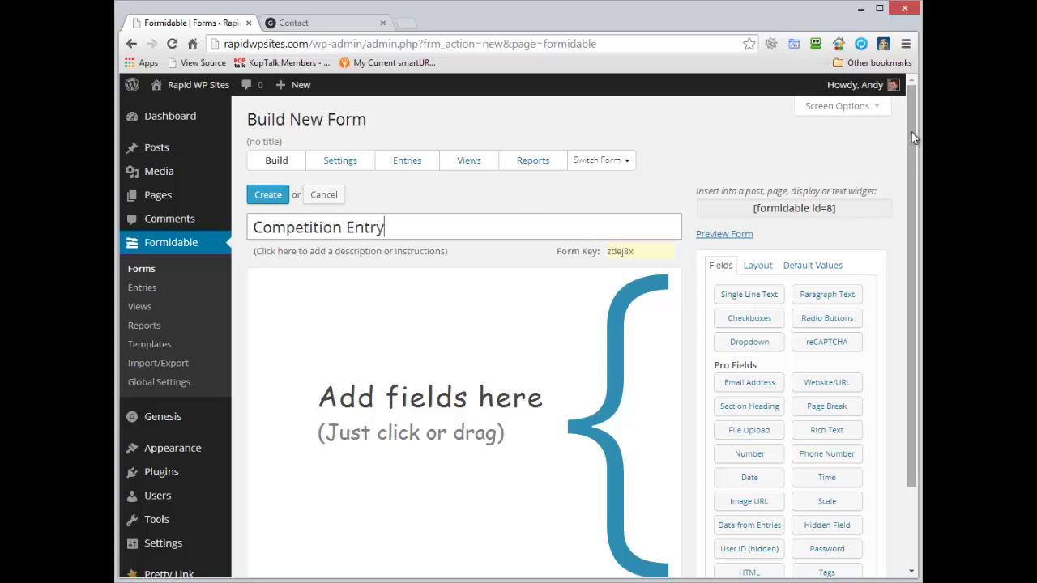
Add a Single Line Text field to the Competition Entry form and label it "Name".
drag(911, 132, 911, 213)
scroll(380, 224, up, 2)
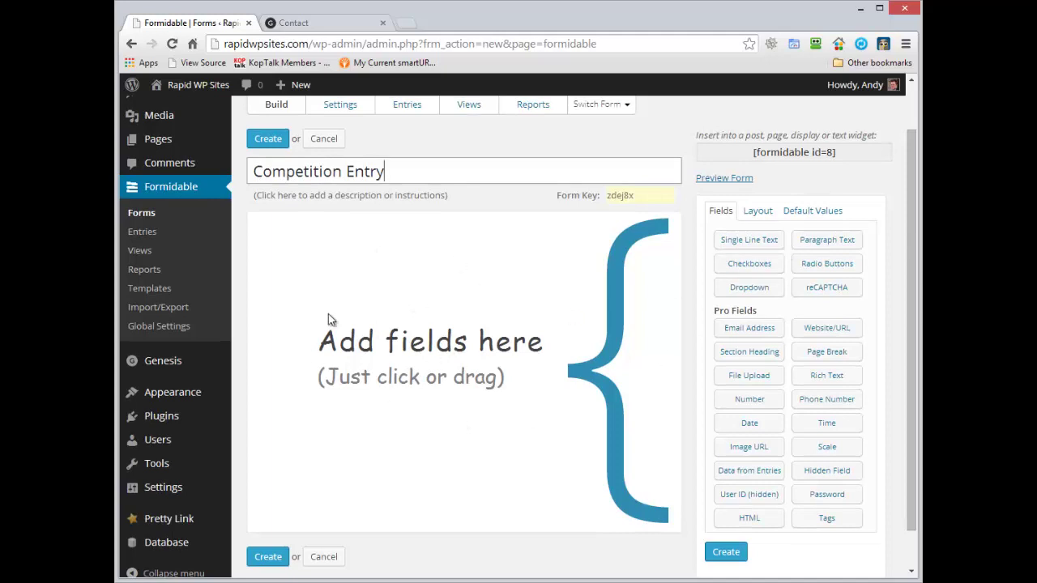
drag(768, 246, 298, 240)
text(Name)
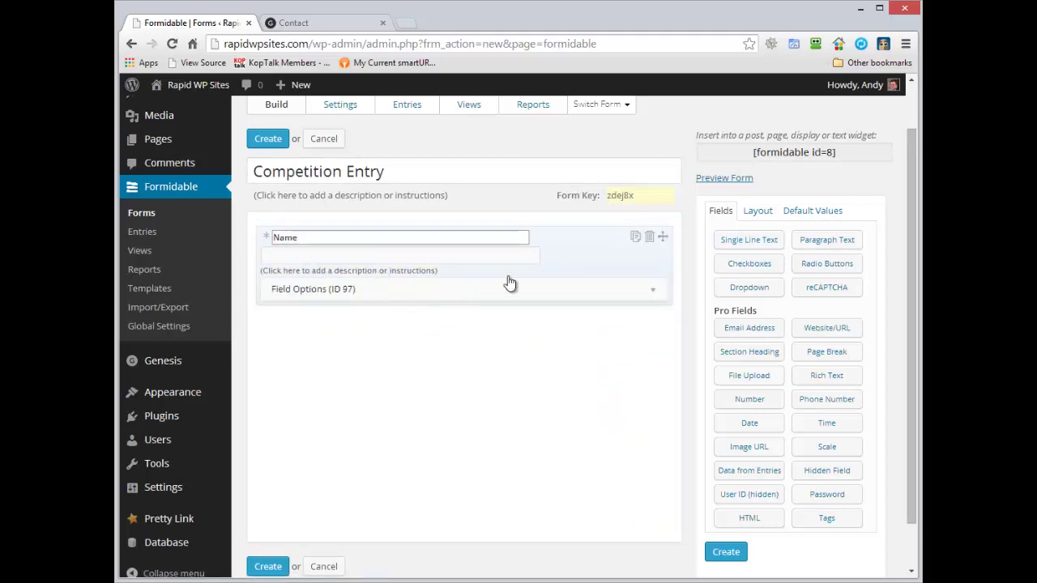
Make the Name field required in its field options and collapse the options again.
click(654, 291)
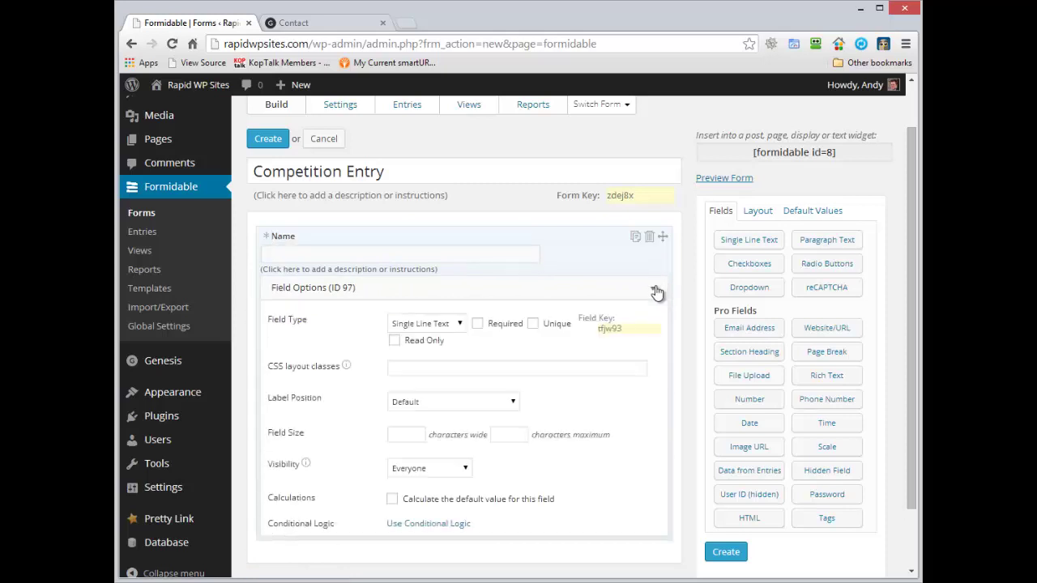
click(656, 292)
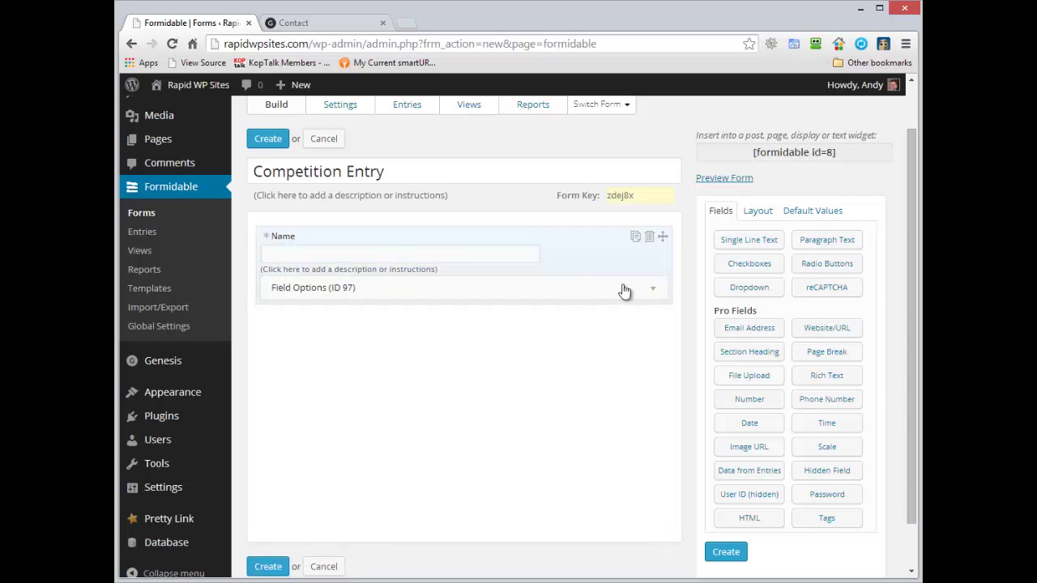
click(565, 247)
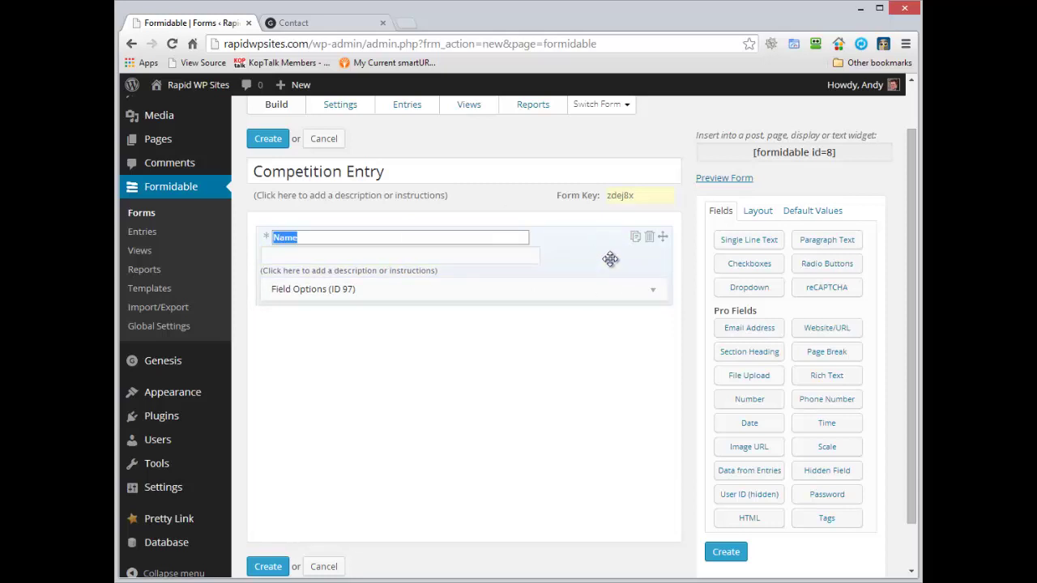
click(652, 294)
click(478, 323)
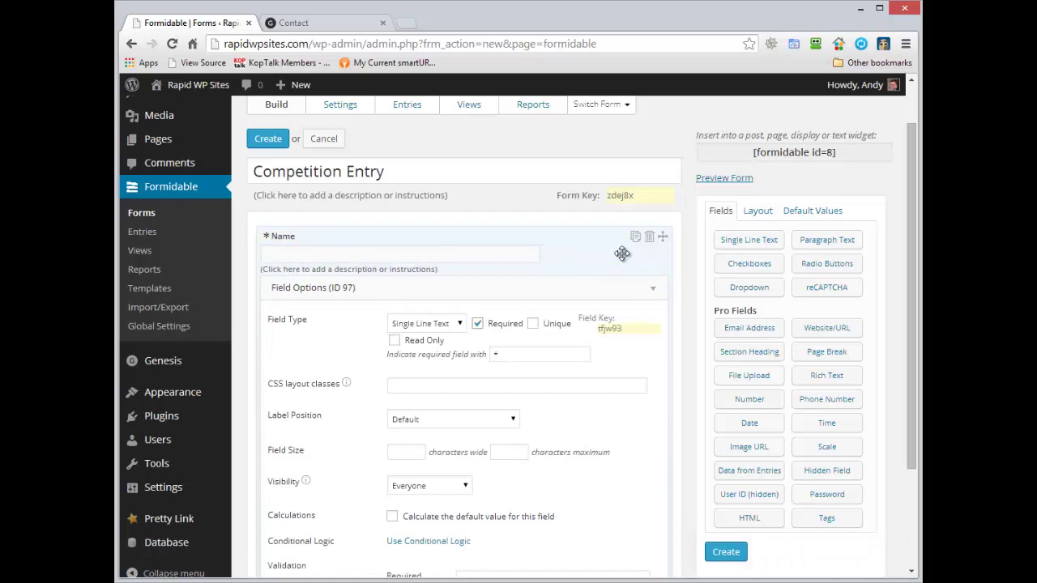
click(652, 289)
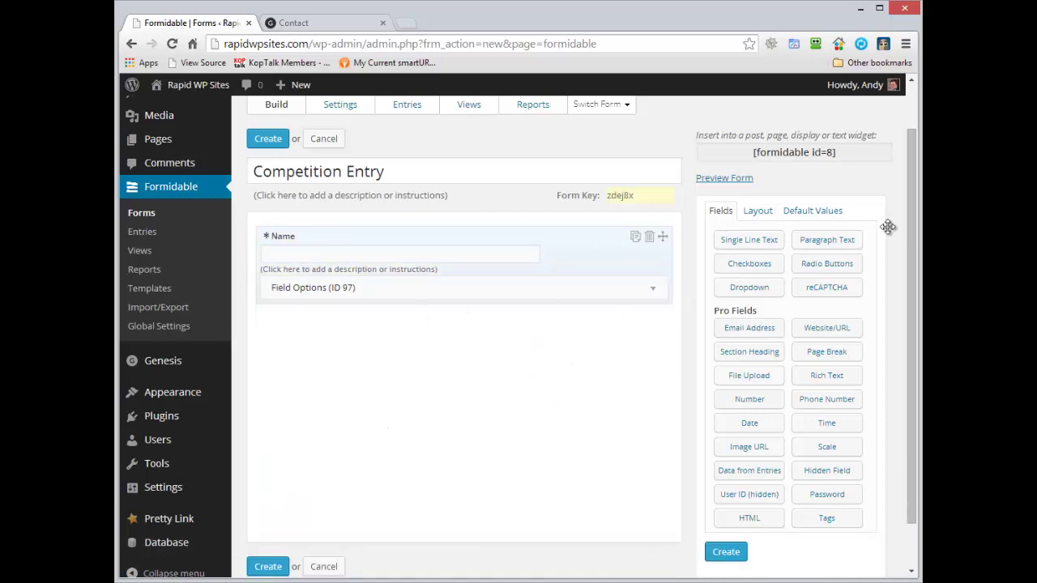
drag(724, 240, 324, 330)
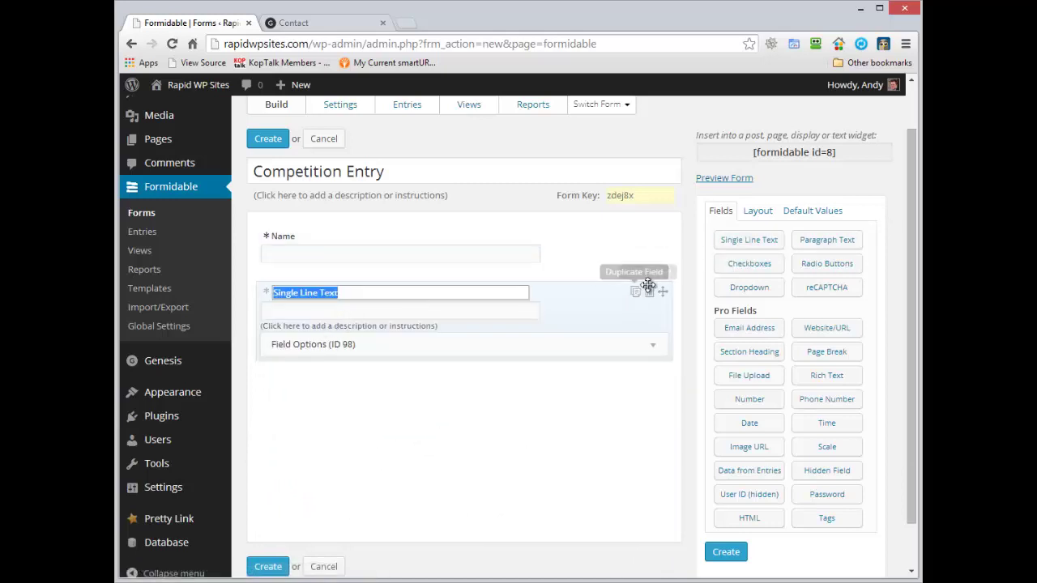
click(649, 294)
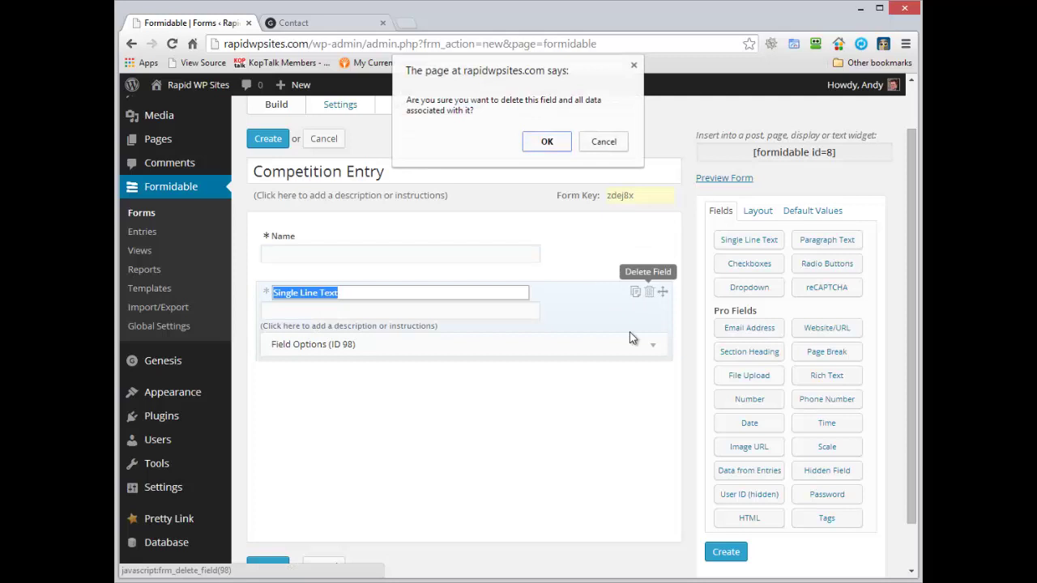
click(547, 142)
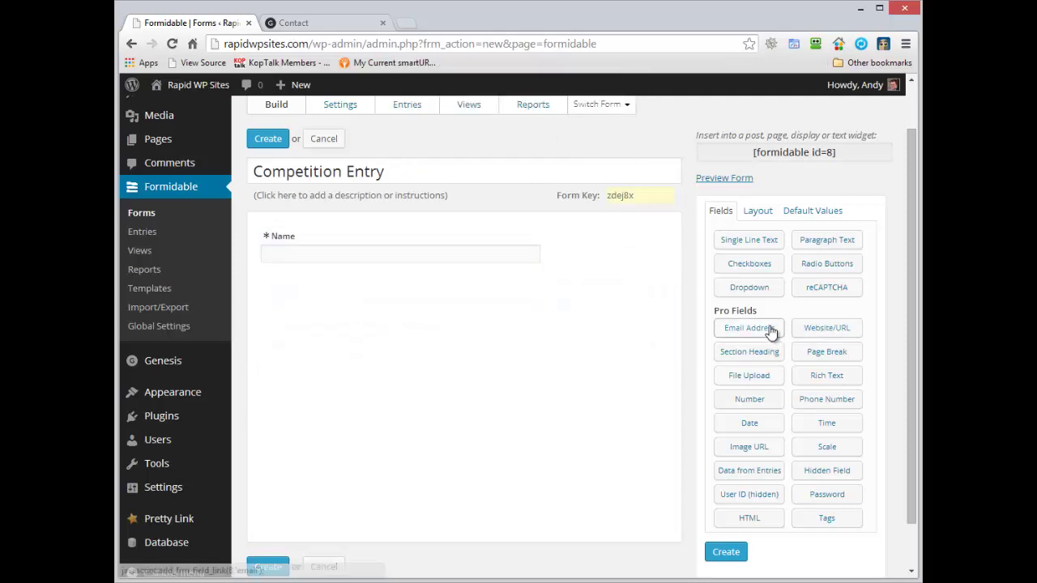
Add an Email Address field beneath Name, make it required, and create the form.
drag(749, 327, 350, 302)
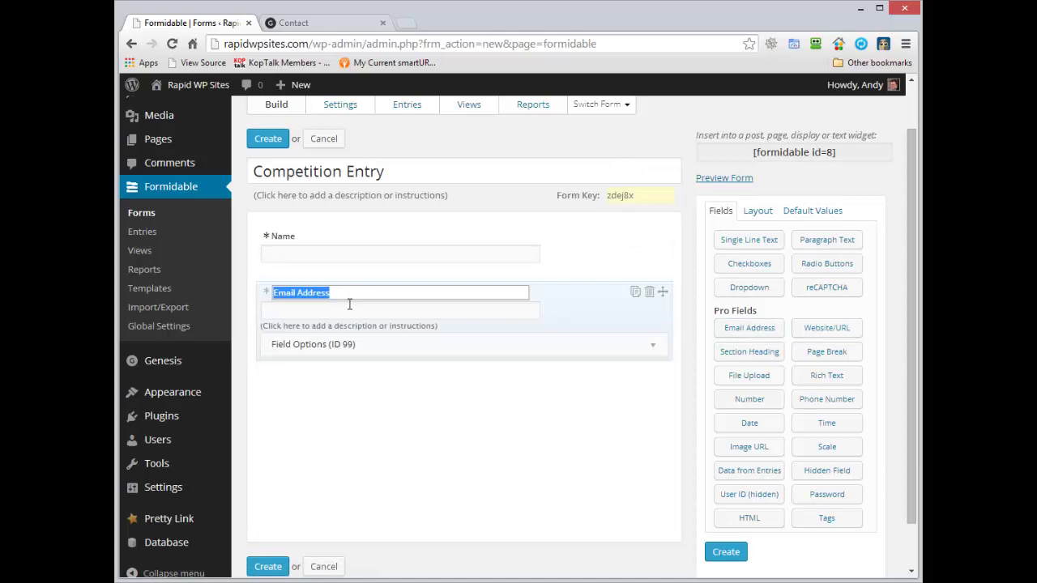
click(652, 347)
click(478, 379)
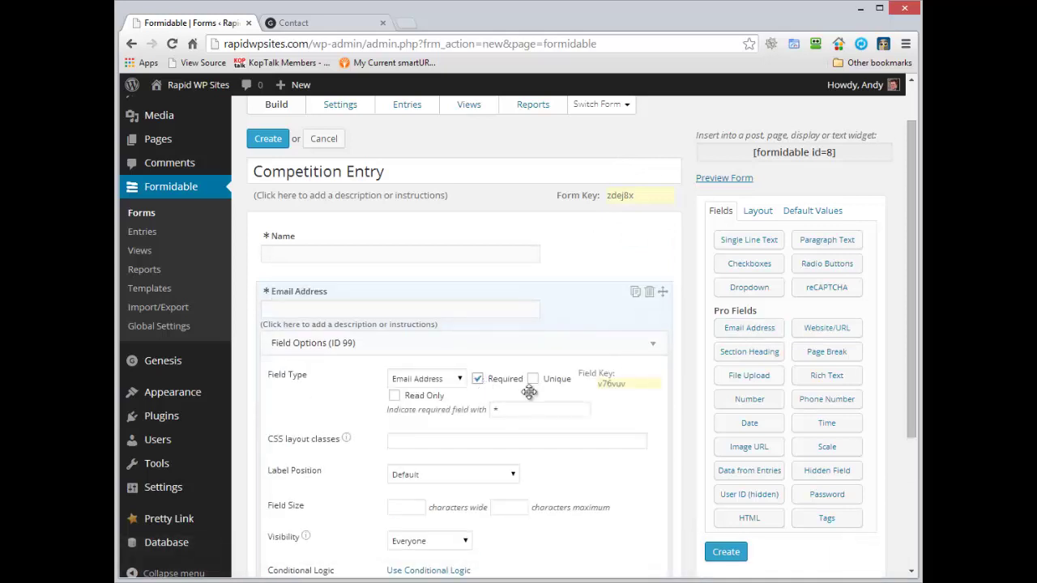
click(655, 345)
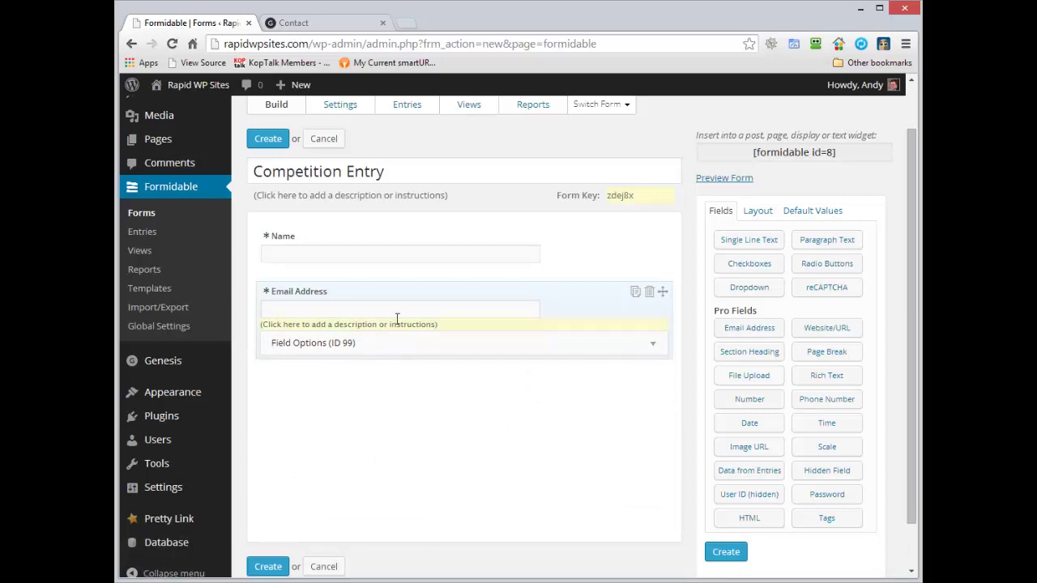
click(271, 571)
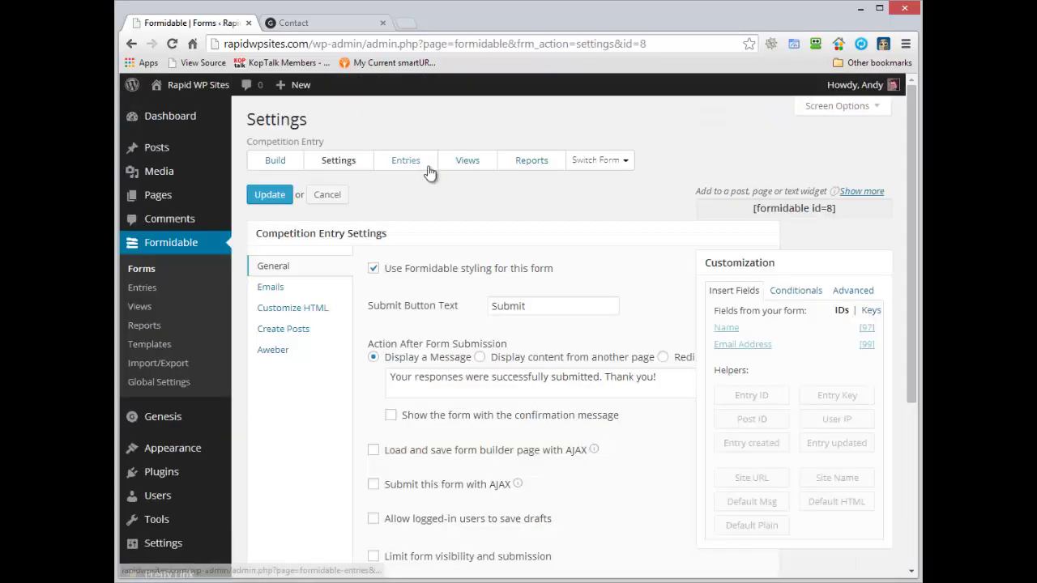
In the form's email settings, set the From/Reply-to name to the Name field and its email to the Email Address field, and save.
click(271, 288)
drag(539, 324, 296, 330)
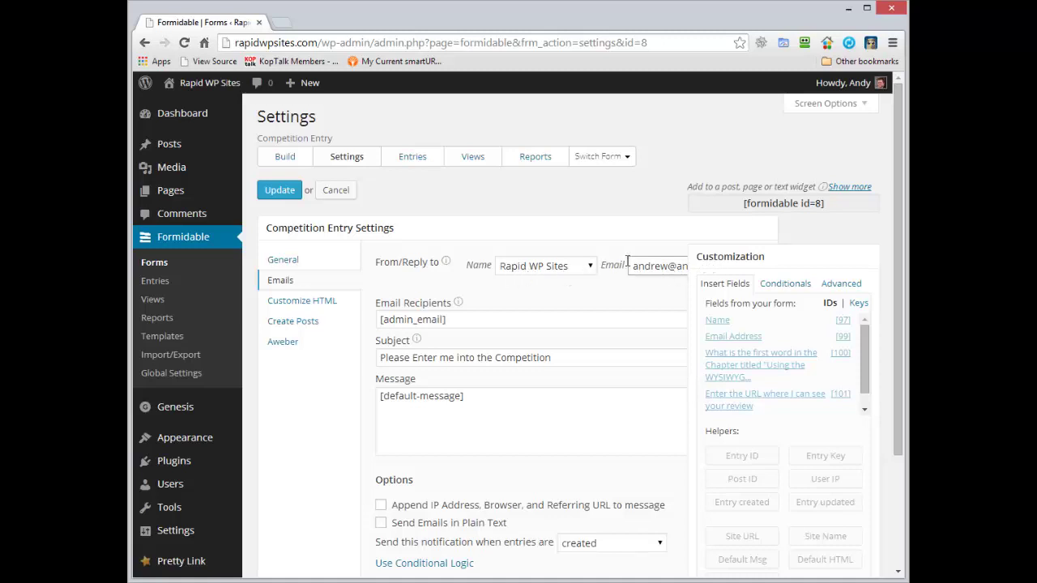
click(538, 267)
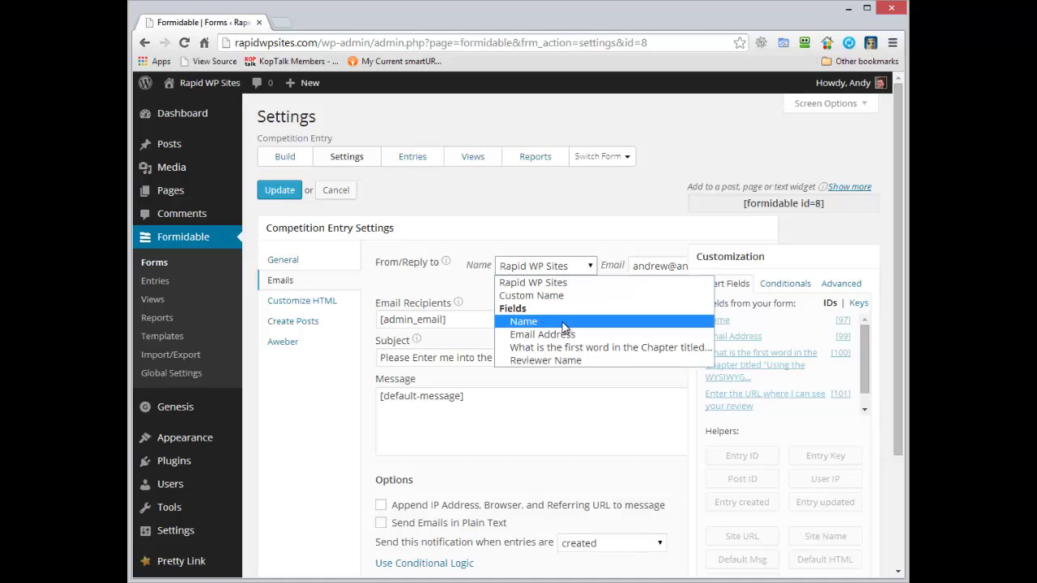
click(563, 321)
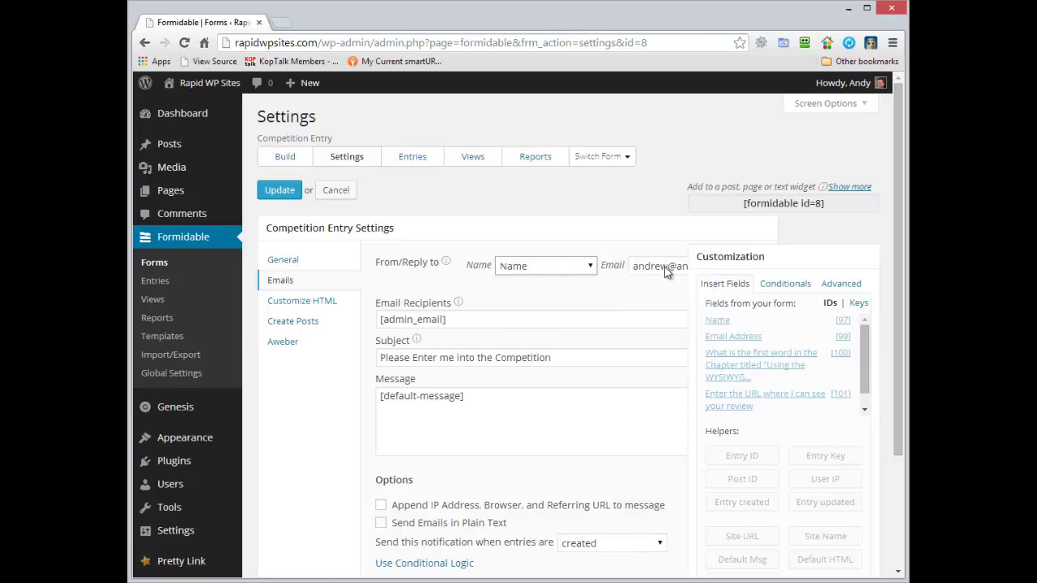
click(666, 271)
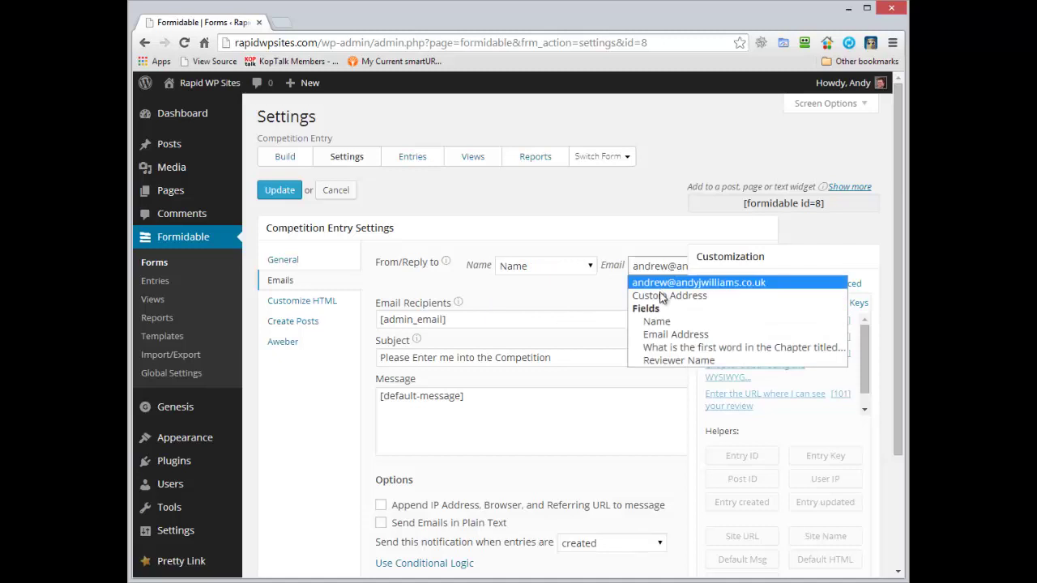
click(688, 337)
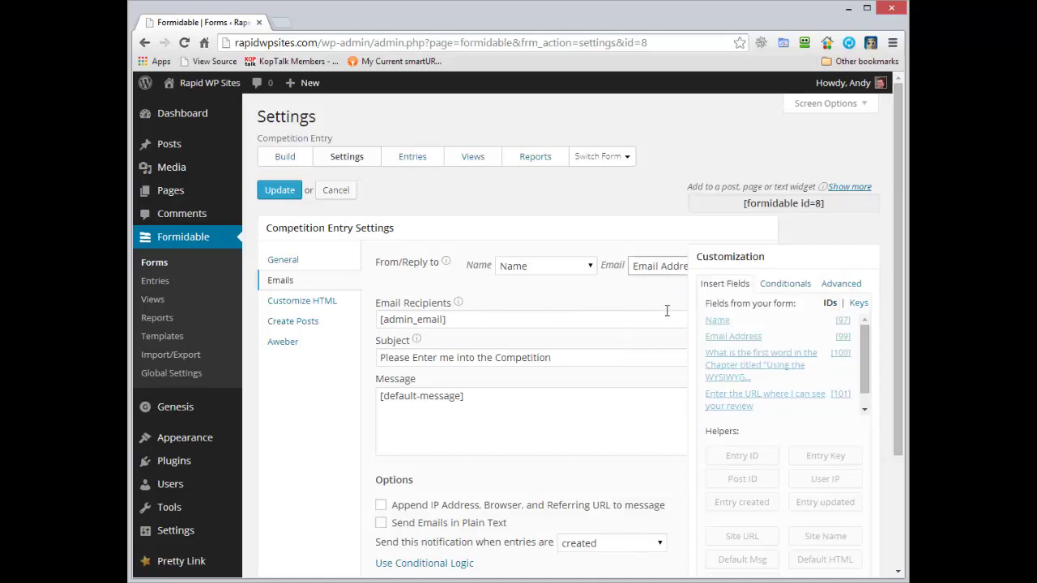
click(282, 191)
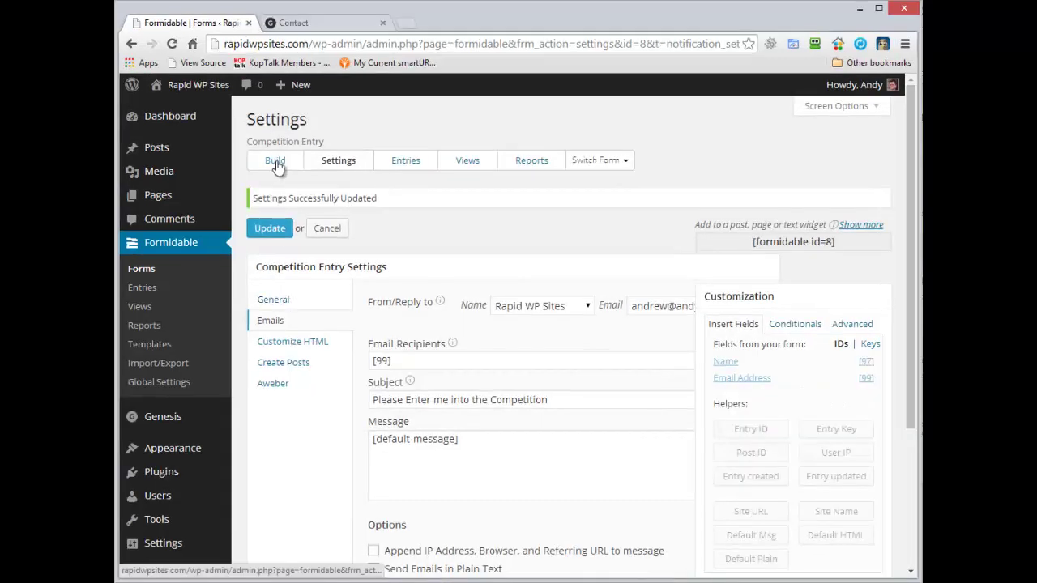
Return to building the form and add a required Single Line Text field beneath Email Address.
click(286, 159)
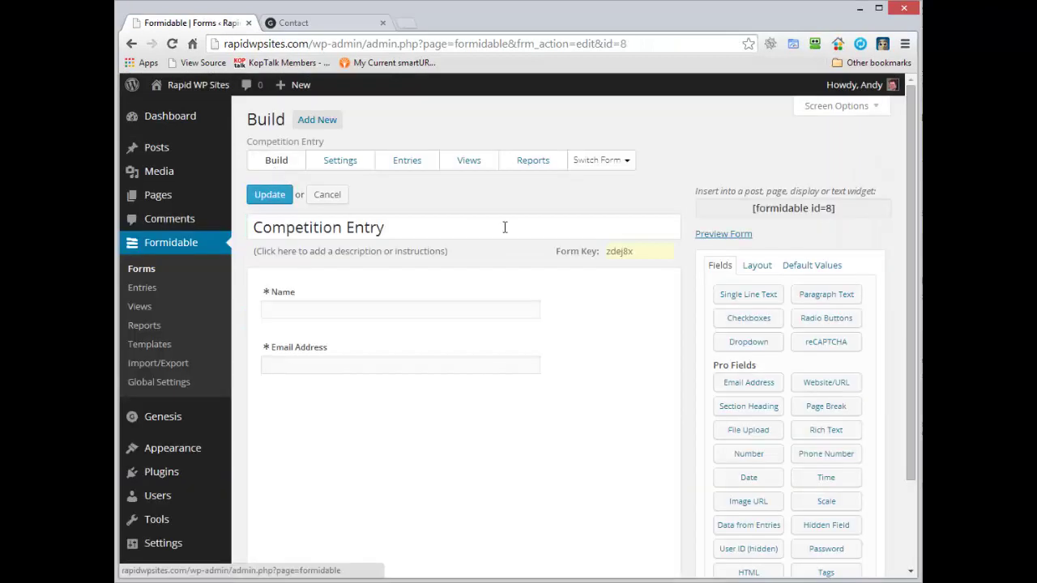
drag(910, 118, 915, 185)
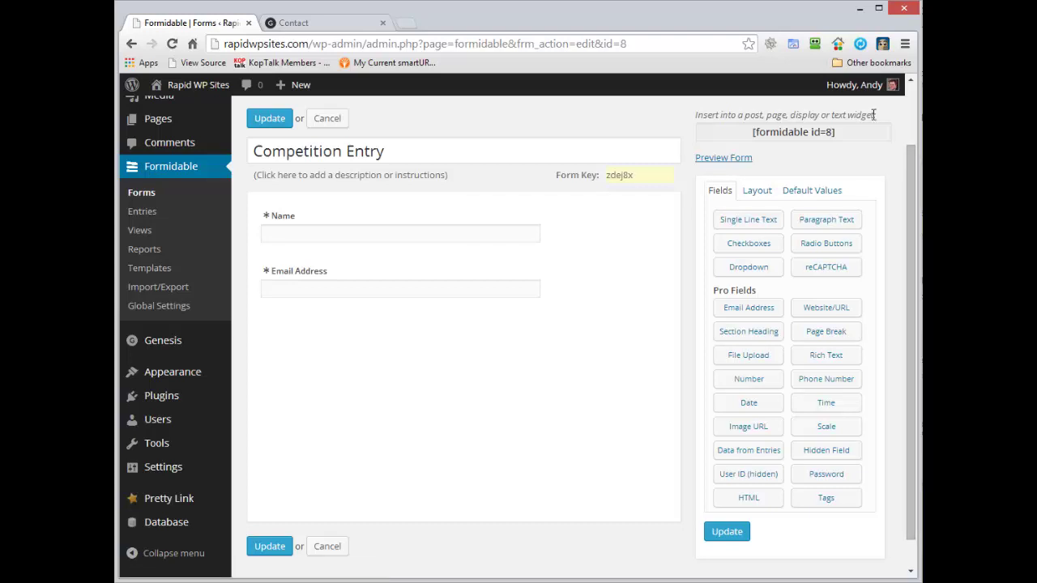
drag(746, 221, 322, 339)
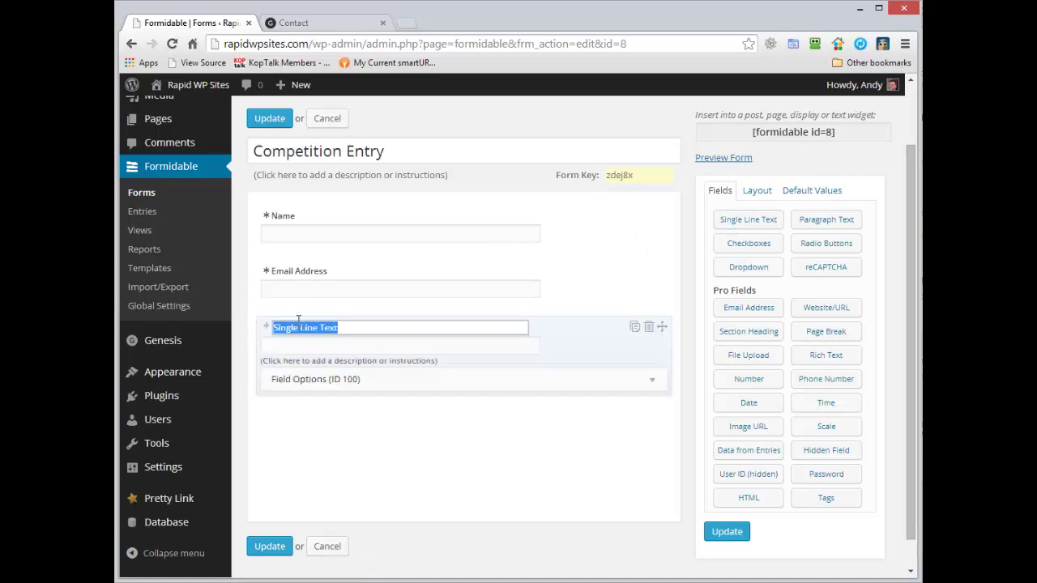
click(652, 381)
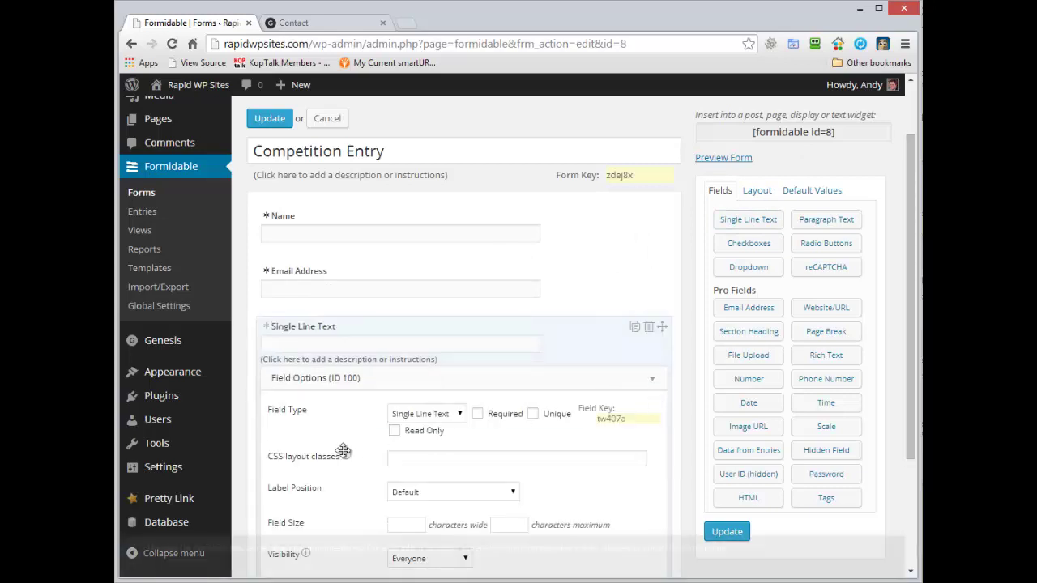
click(478, 413)
click(635, 377)
Enter "What is the first word in the Chapter titled "Using the WYSIWYG Editor"?" as the new single line text field's default text.
click(372, 344)
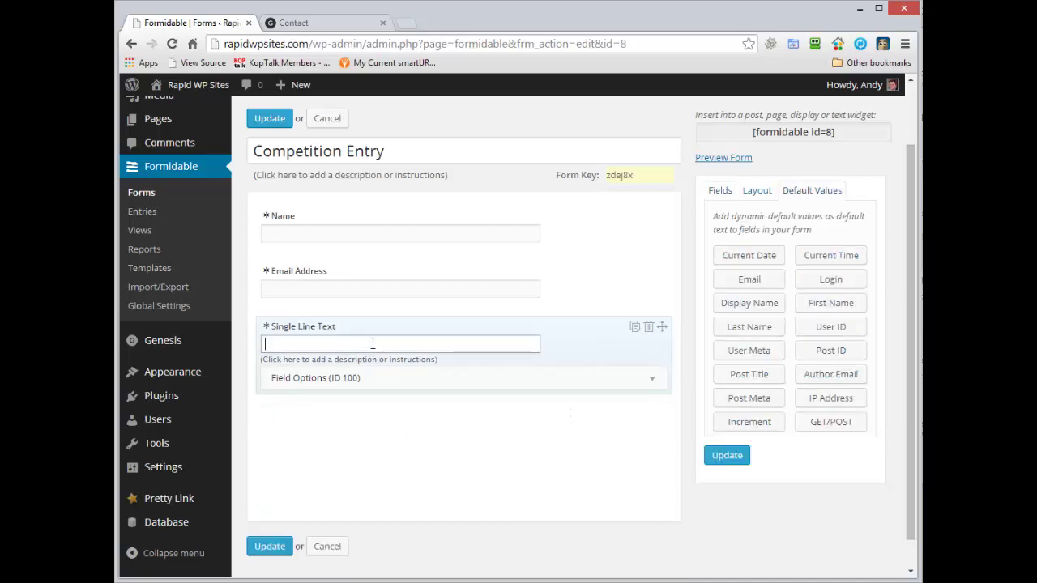
text(What is the firs)
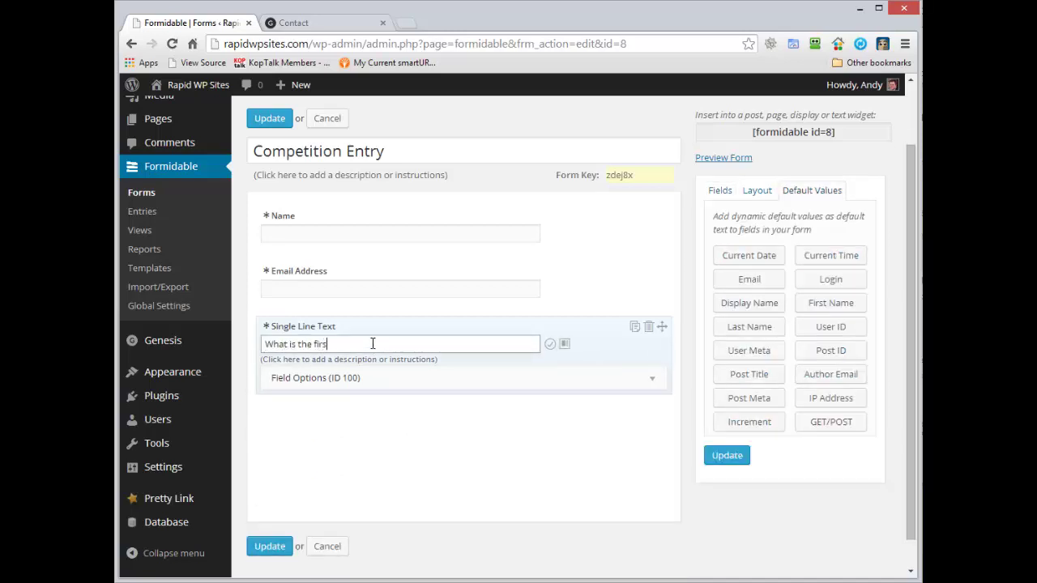
text(t word in the Ch)
text(ristm)
key(BackSpace)
key(BackSpace)
key(BackSpace)
key(BackSpace)
key(BackSpace)
text(apter titled "Using the )
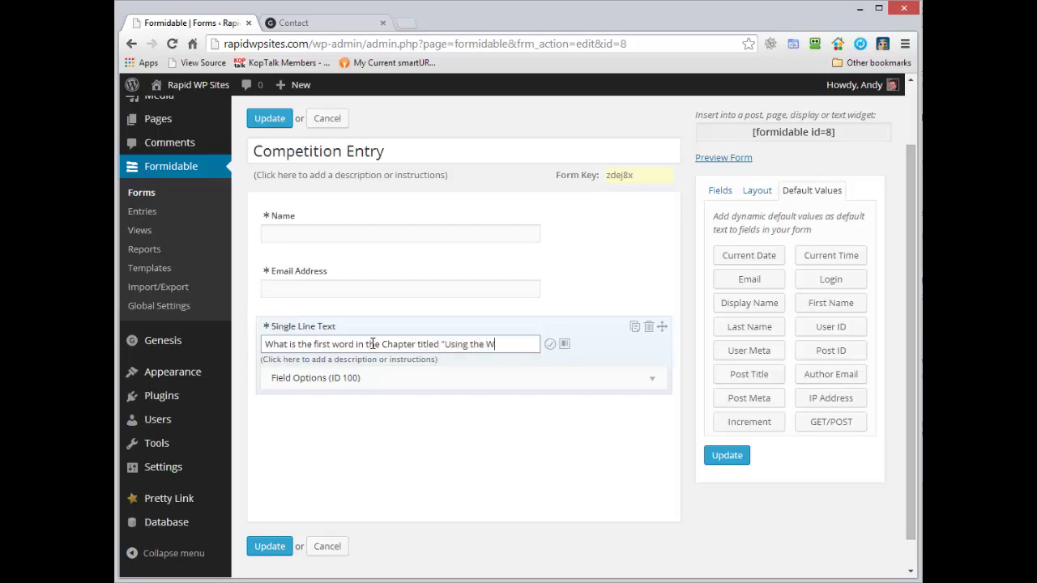
text(WYSIWYG Editor)
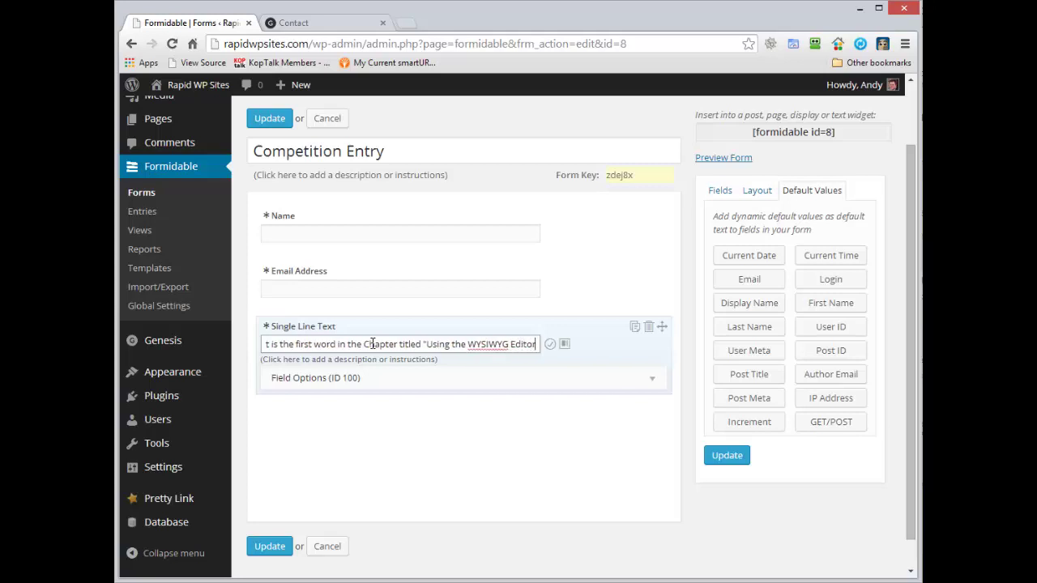
text("?)
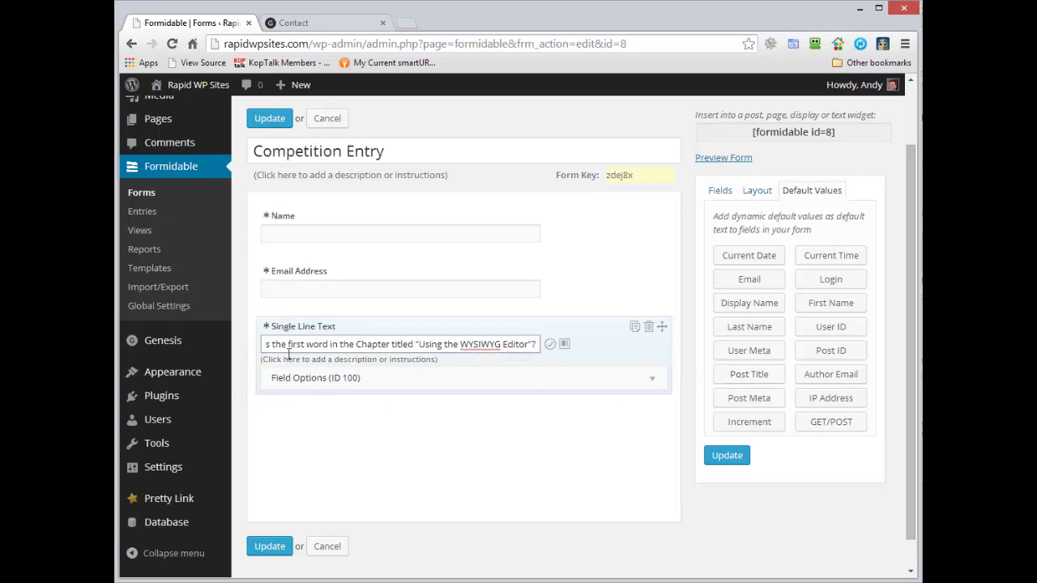
Start the Single Line Text field's description with "This competition is only open to people who own the book Rapid Wordpress Websites.".
click(581, 359)
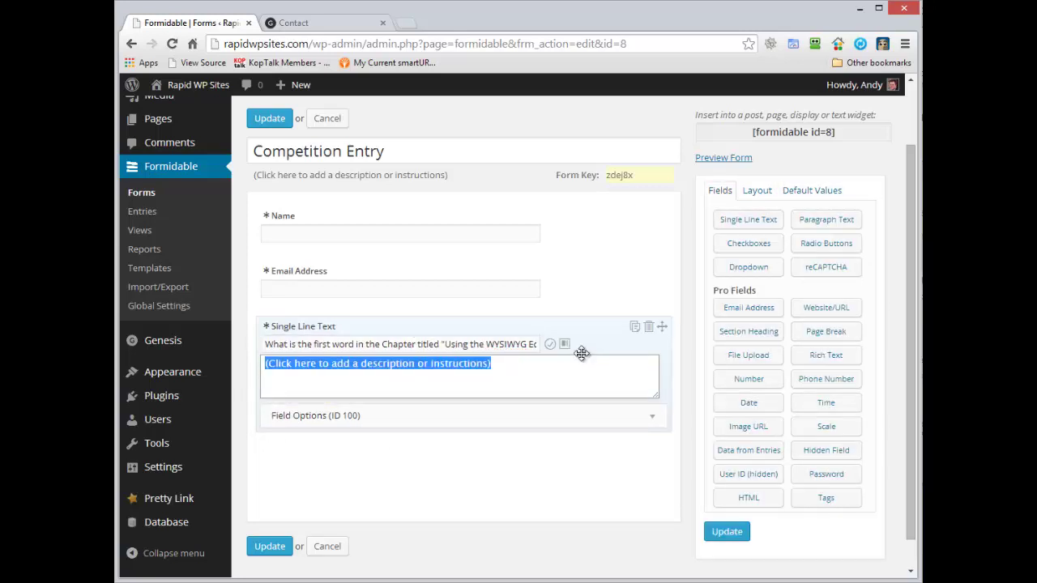
click(567, 332)
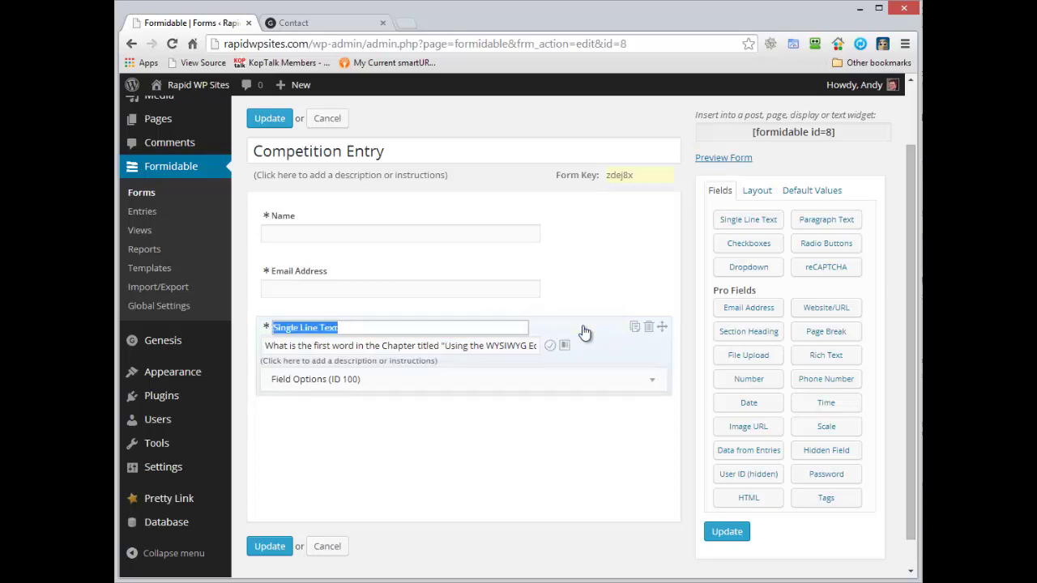
click(373, 363)
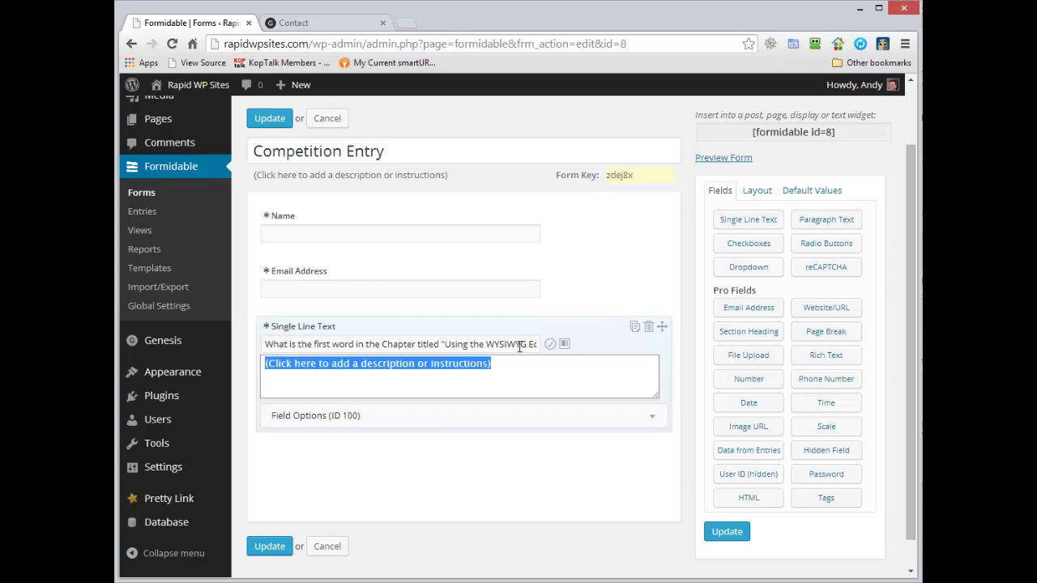
text(This co)
key(BackSpace)
text(com)
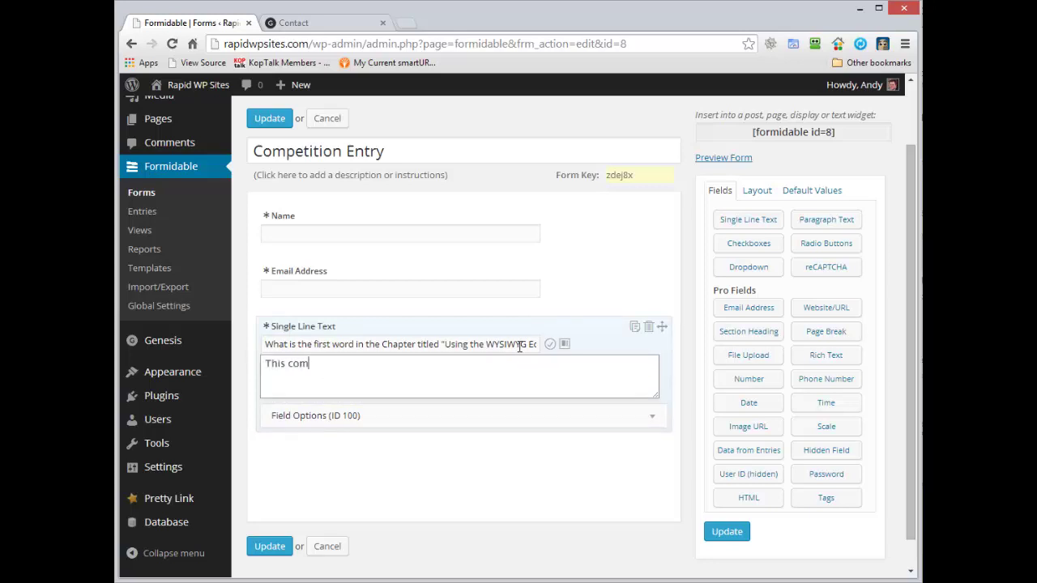
text(petition is only open to peop)
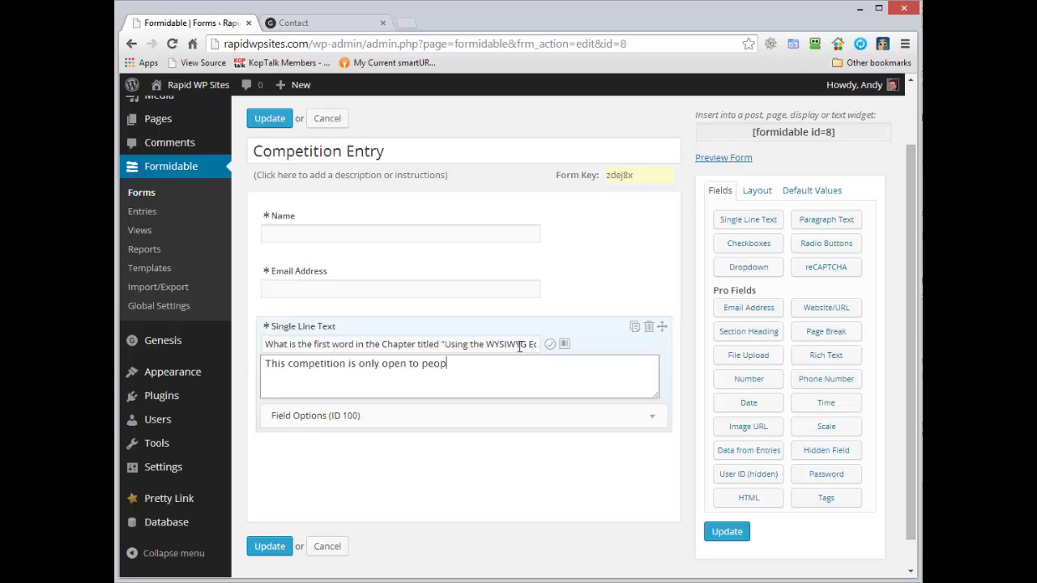
text(le who own the book Ra)
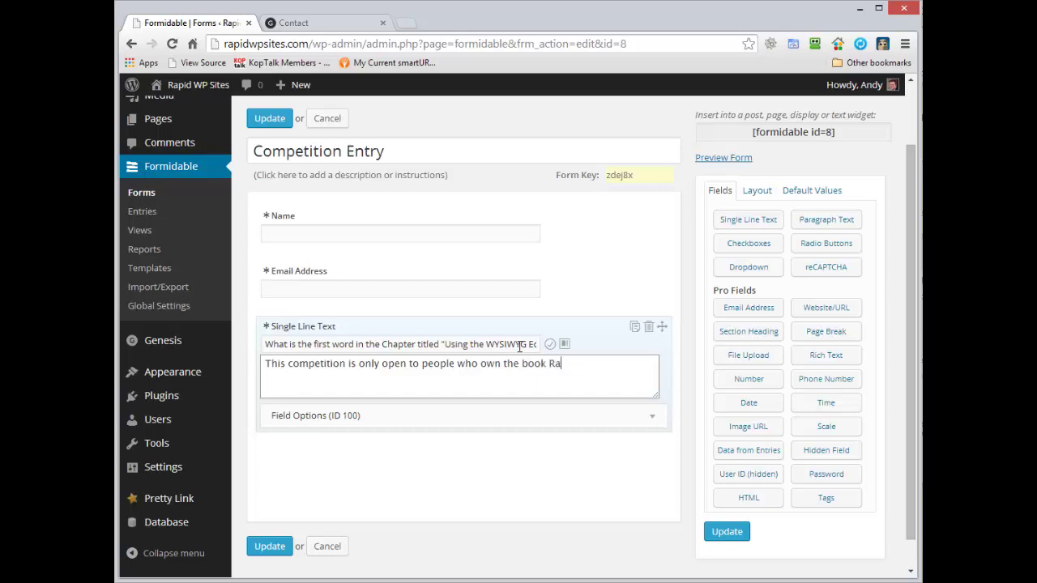
text(pid Wordpress Wesbte)
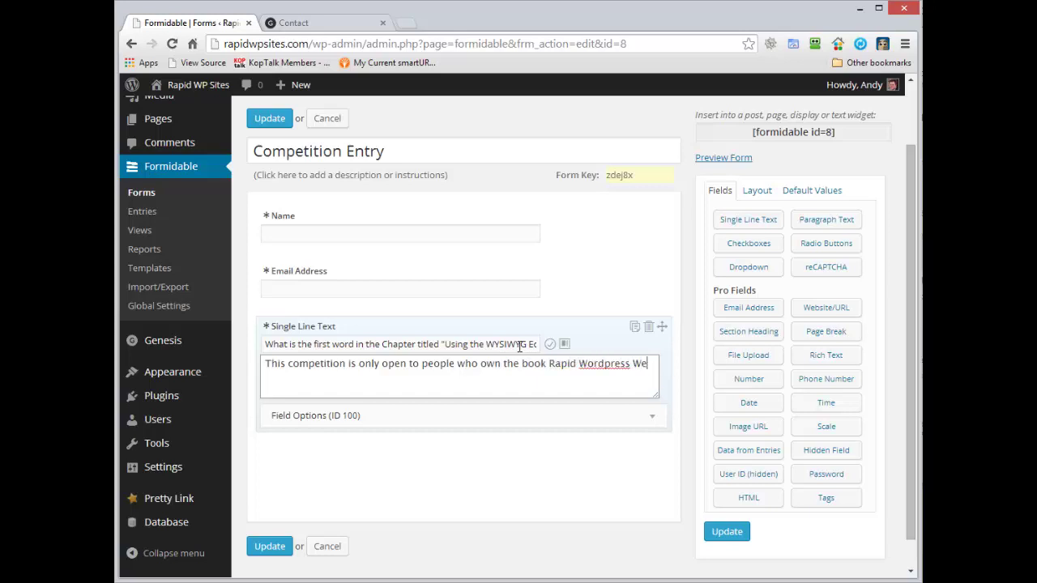
key(BackSpace)
key(BackSpace)
key(BackSpace)
key(BackSpace)
text(Website)
text(s.  This)
Complete the field's description with "To prove you do have a copy, enter the first word found in the opening paragraph.".
text(To prove)
text( you do)
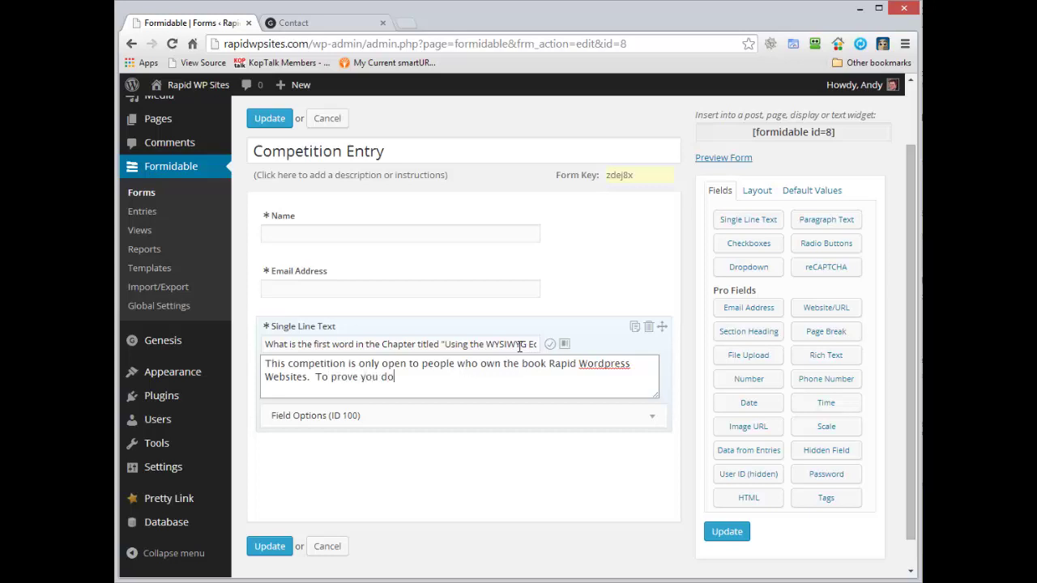
text( have a copy. enter the word fir)
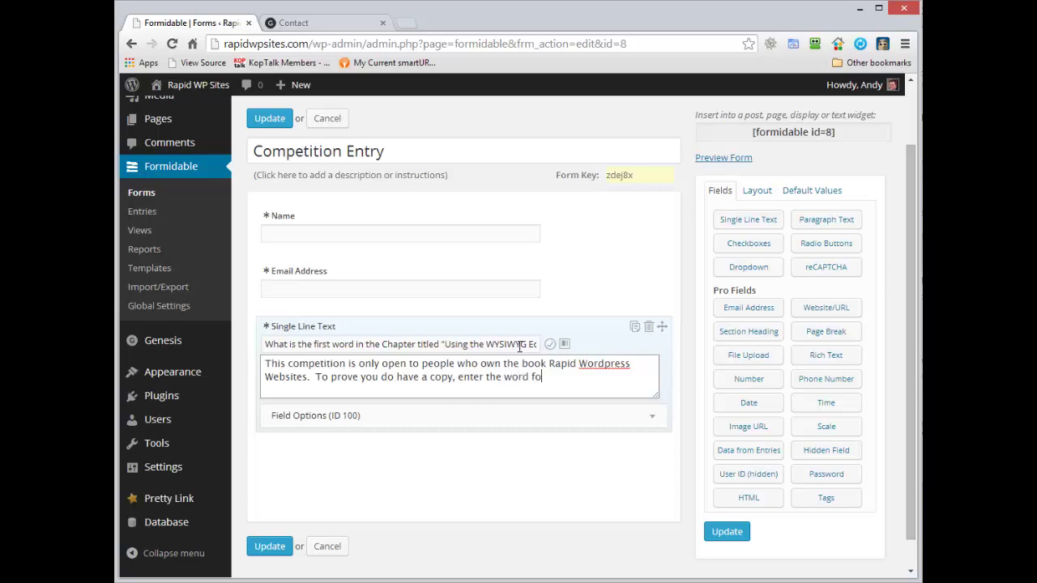
key(BackSpace)
key(BackSpace)
key(BackSpace)
key(BackSpace)
key(BackSpace)
text(first word found in the o)
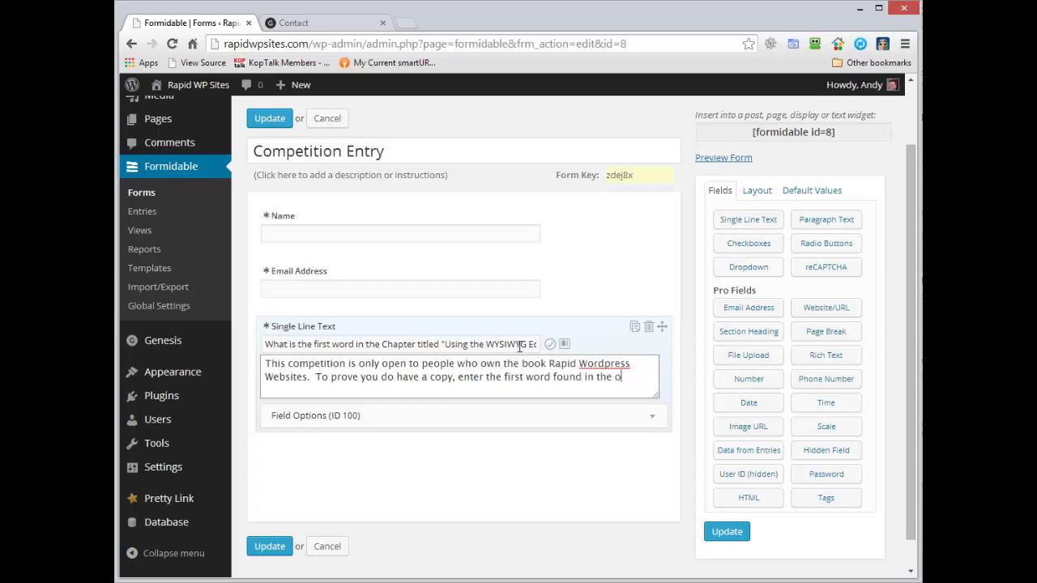
text(pening paragraph.)
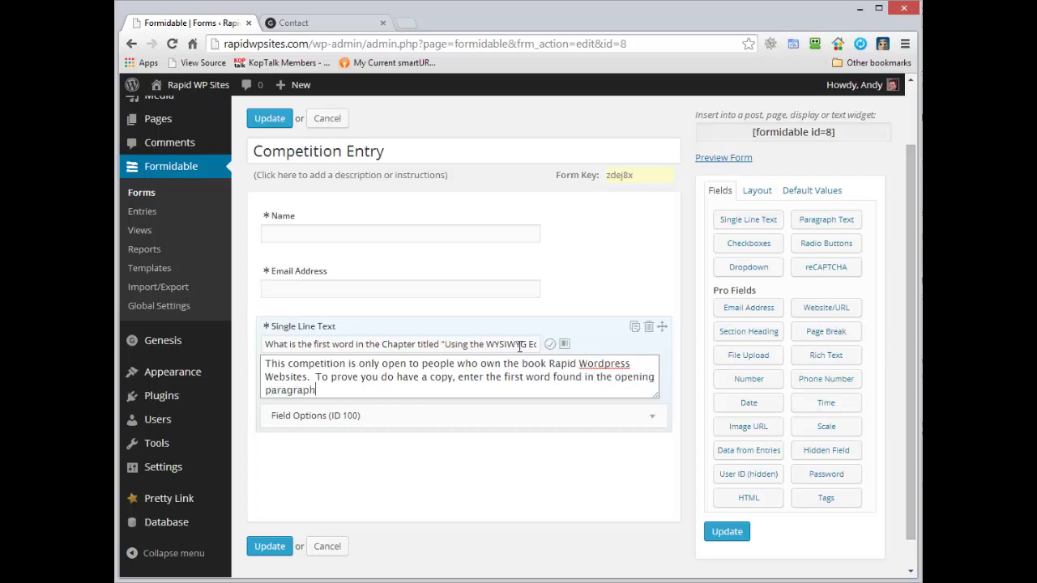
click(604, 443)
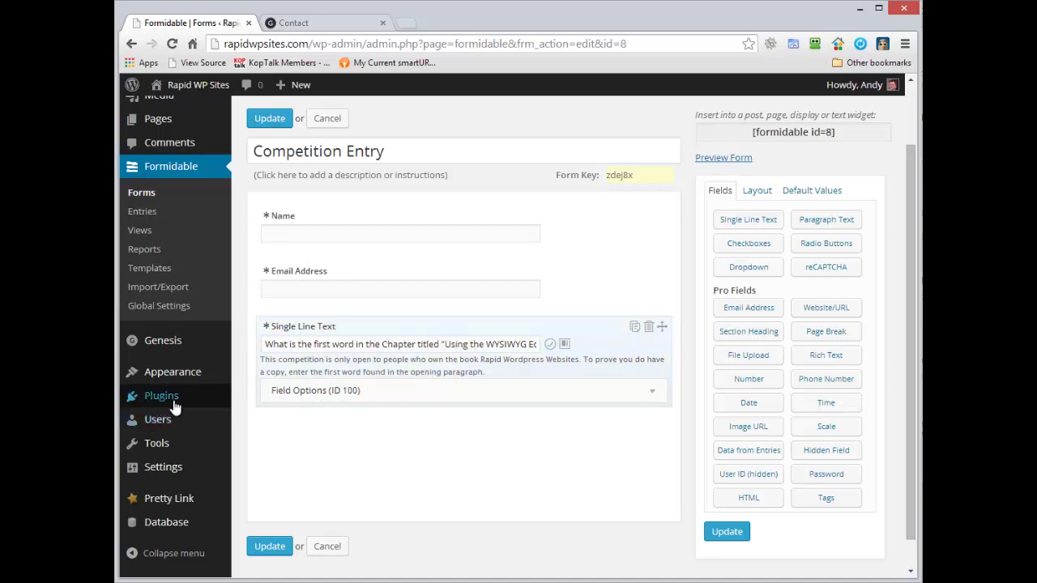
Add a required Website/URL field beneath the question field and label it "Enter the URL where I can see your review".
drag(823, 309, 357, 435)
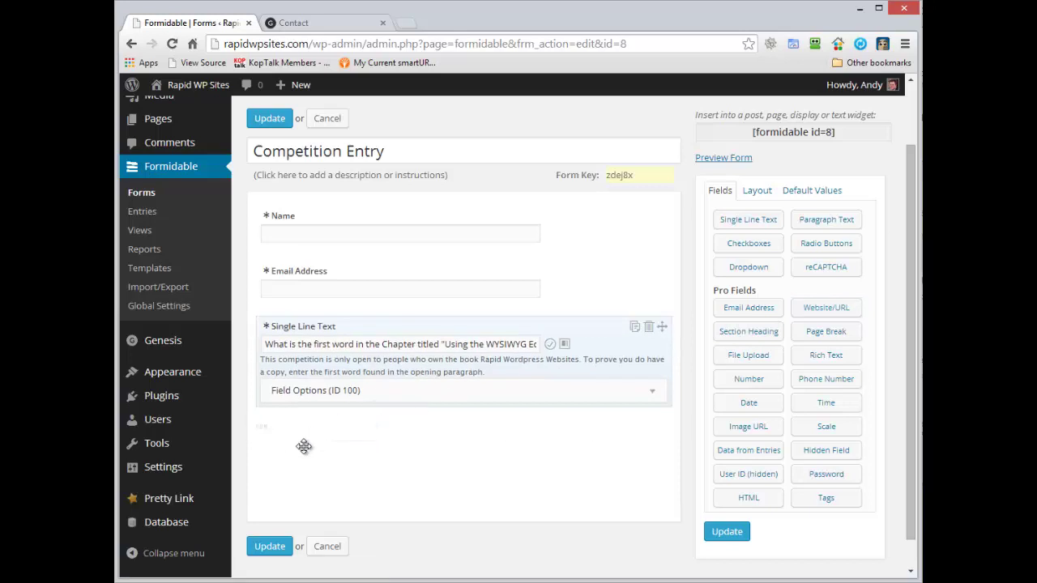
click(328, 384)
double_click(327, 384)
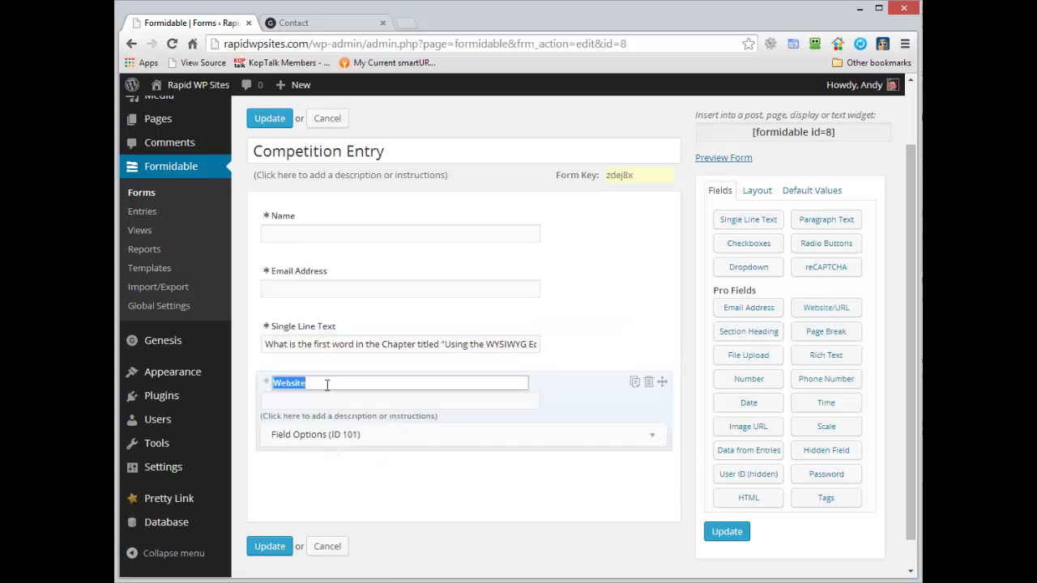
text(Enter the URL where I can see your review)
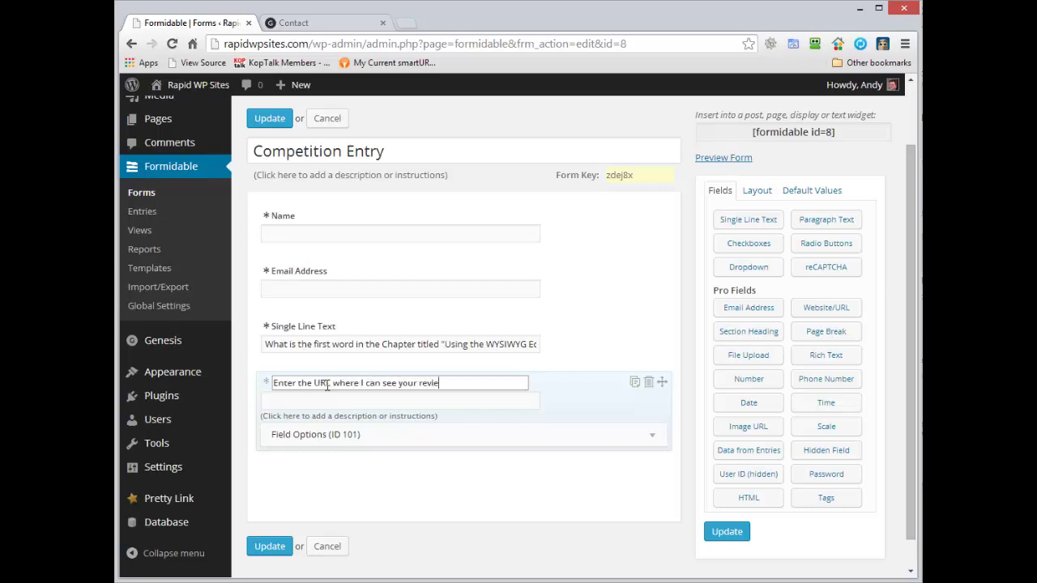
click(652, 441)
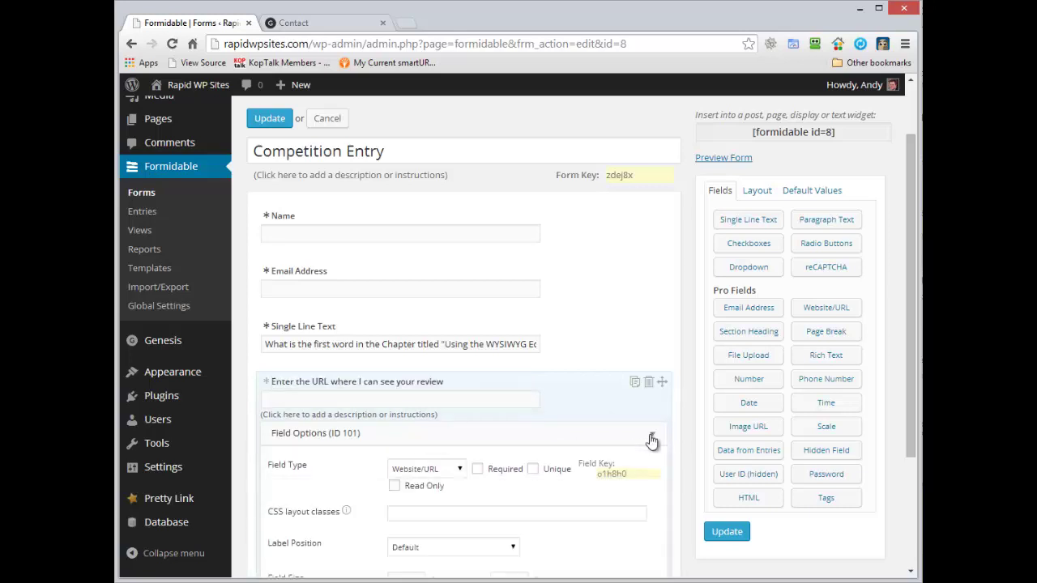
click(478, 469)
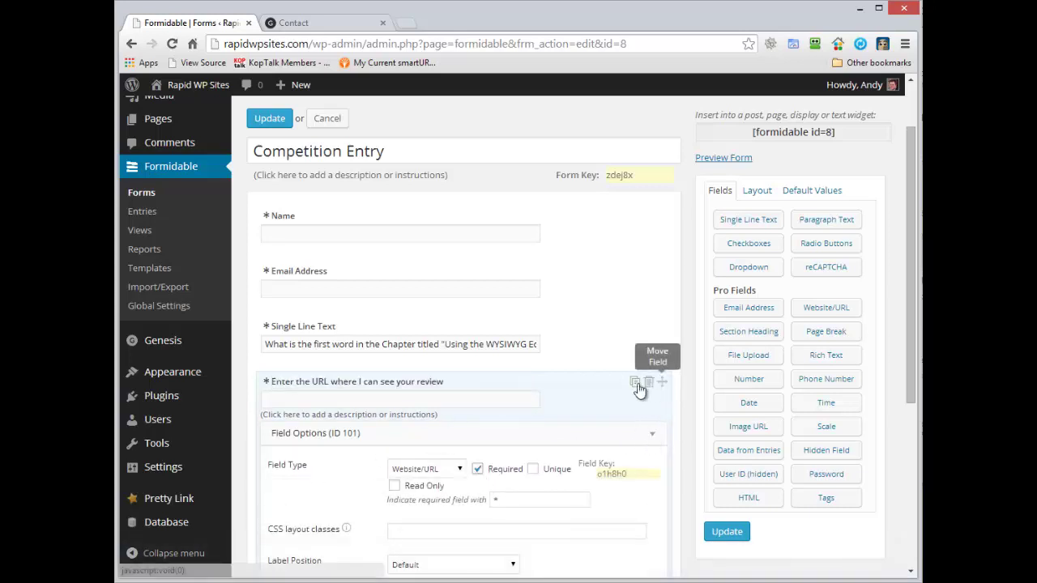
click(653, 435)
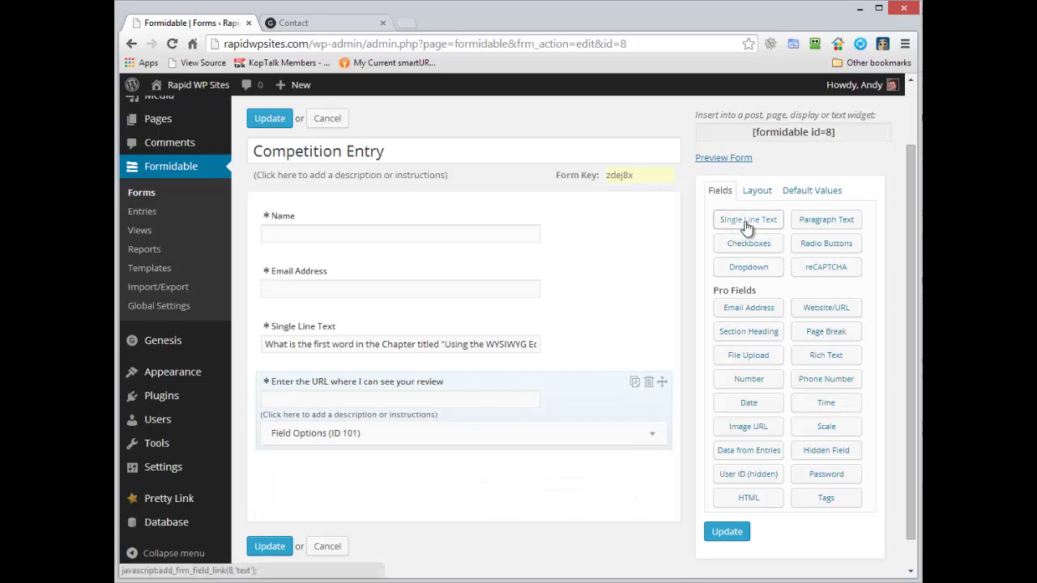
Add a Single Line Text field at the end of the form, label it "Reviewer Name" and make it required.
drag(749, 226, 348, 486)
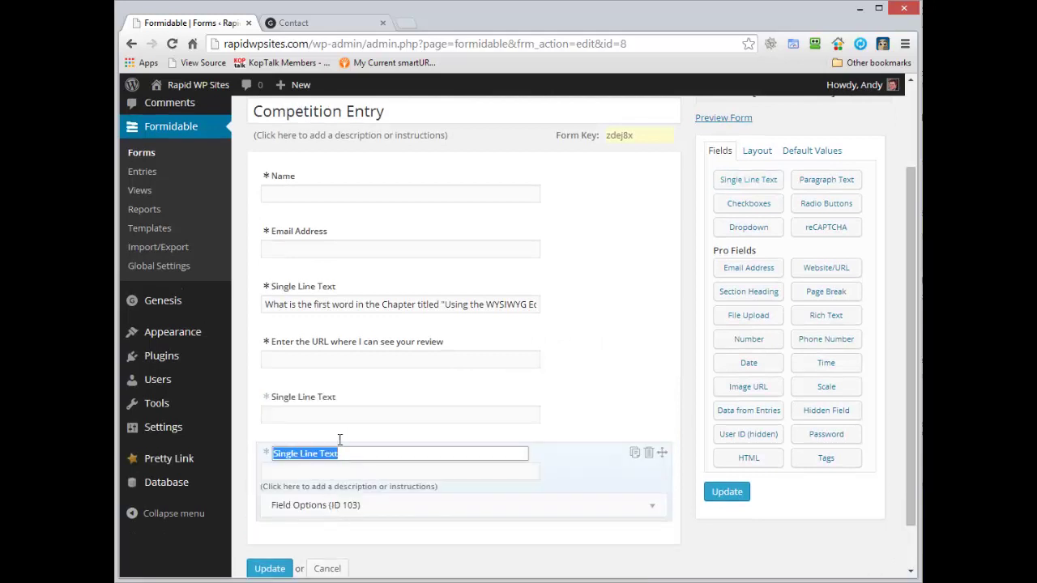
text(Reve)
key(BackSpace)
text(i)
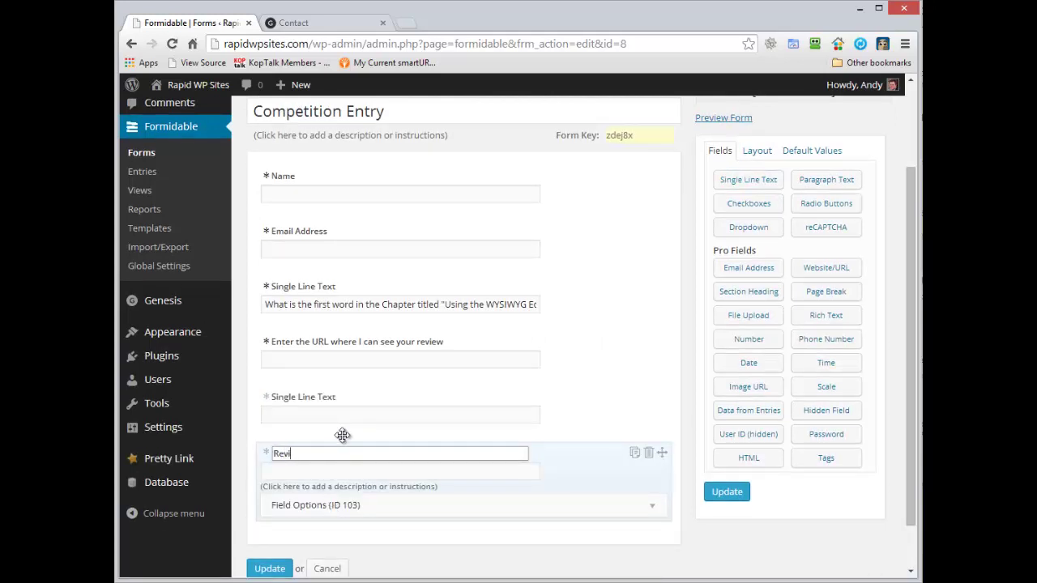
text(ewer Name)
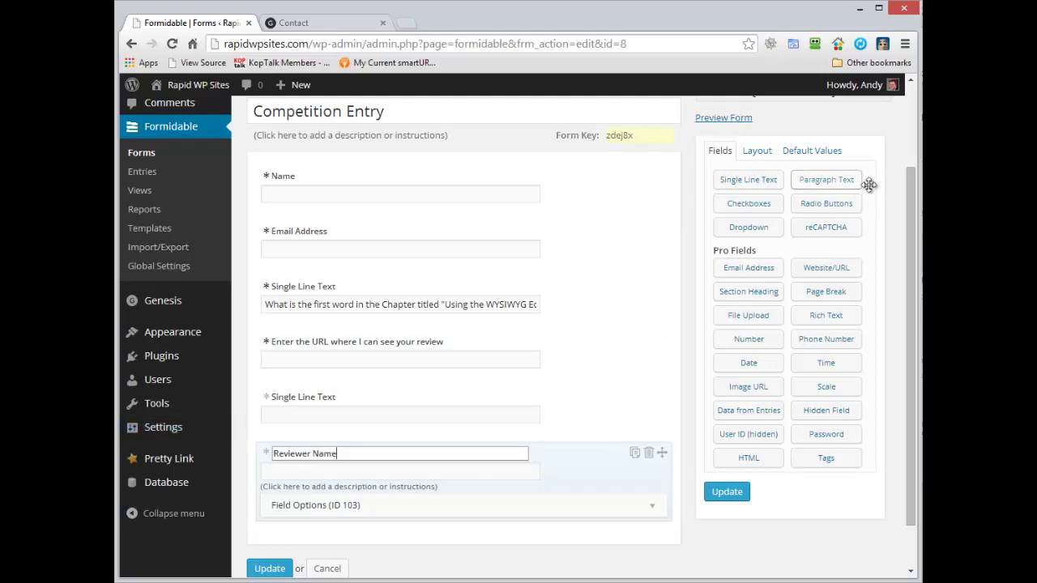
drag(908, 182, 883, 255)
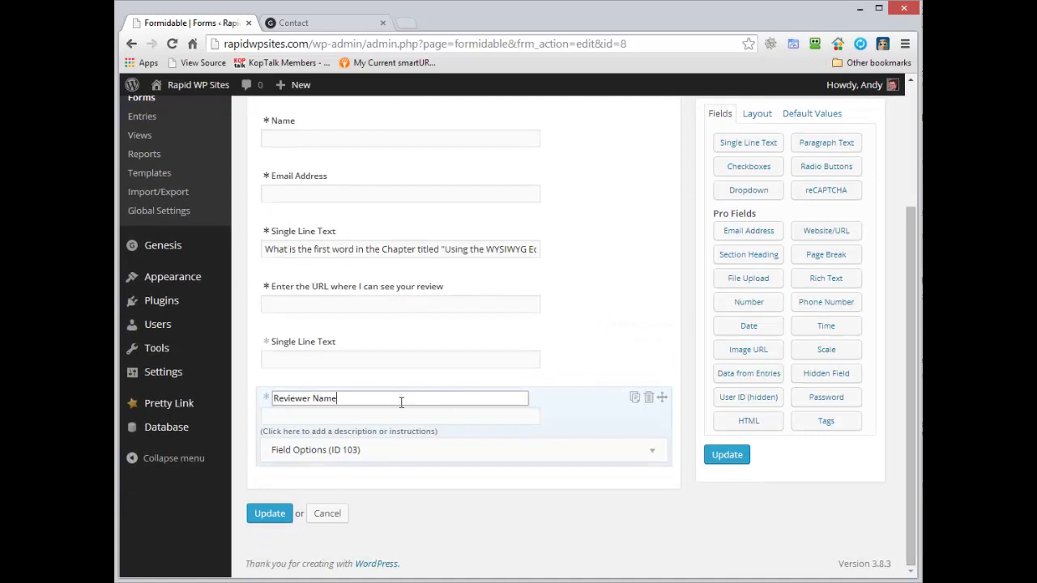
click(651, 455)
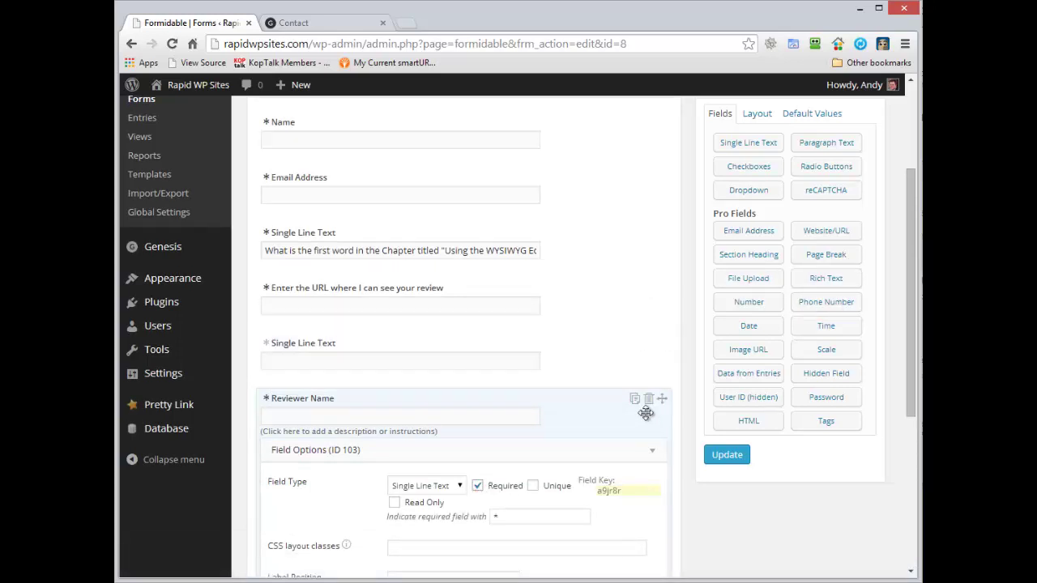
click(658, 450)
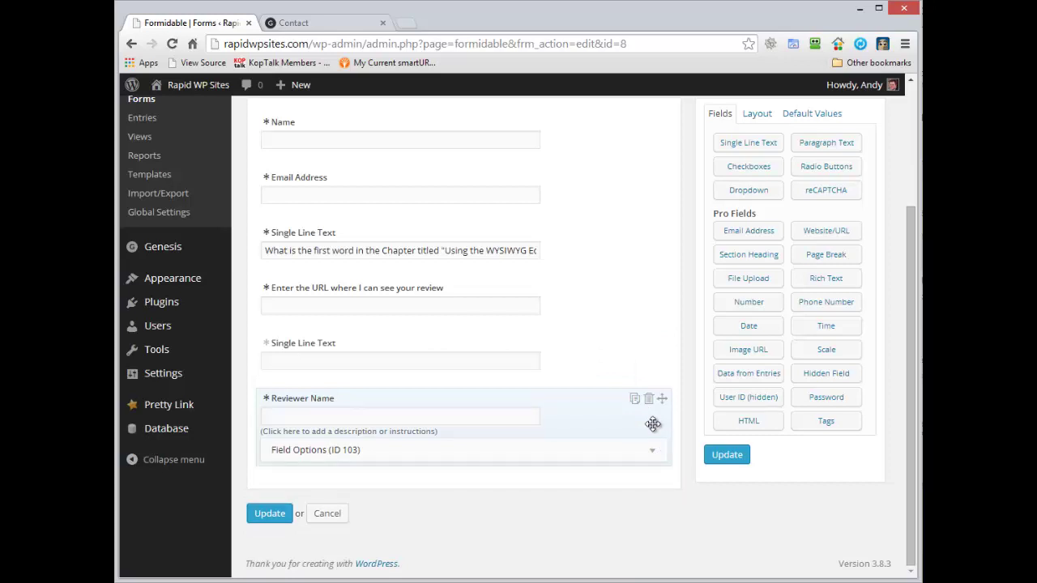
Set the Reviewer Name field's description to "Please enter your Amazon reviewer name so I can confirm you have submitted a review.".
drag(653, 424, 456, 490)
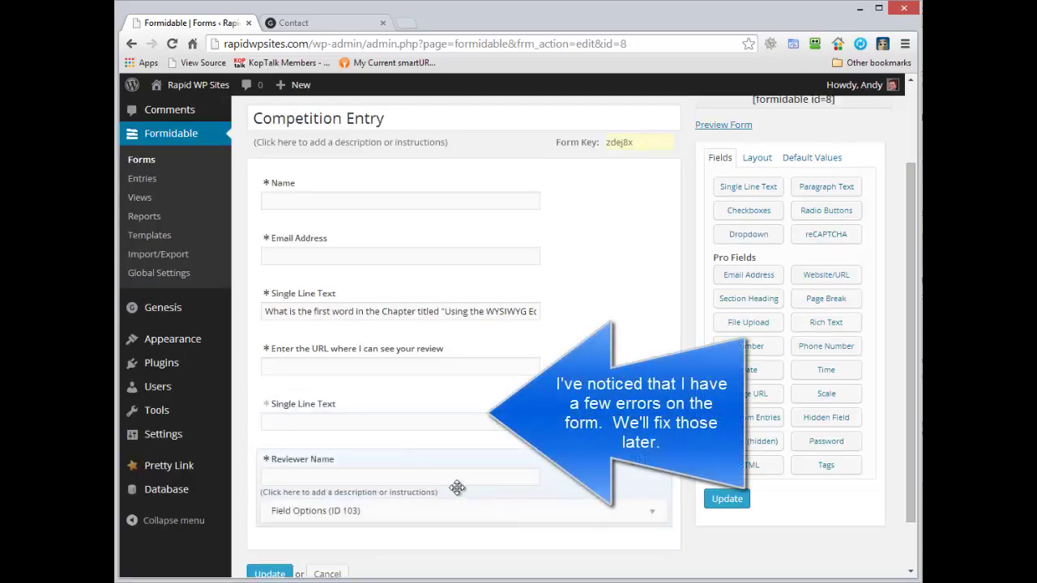
click(454, 490)
text(Ples)
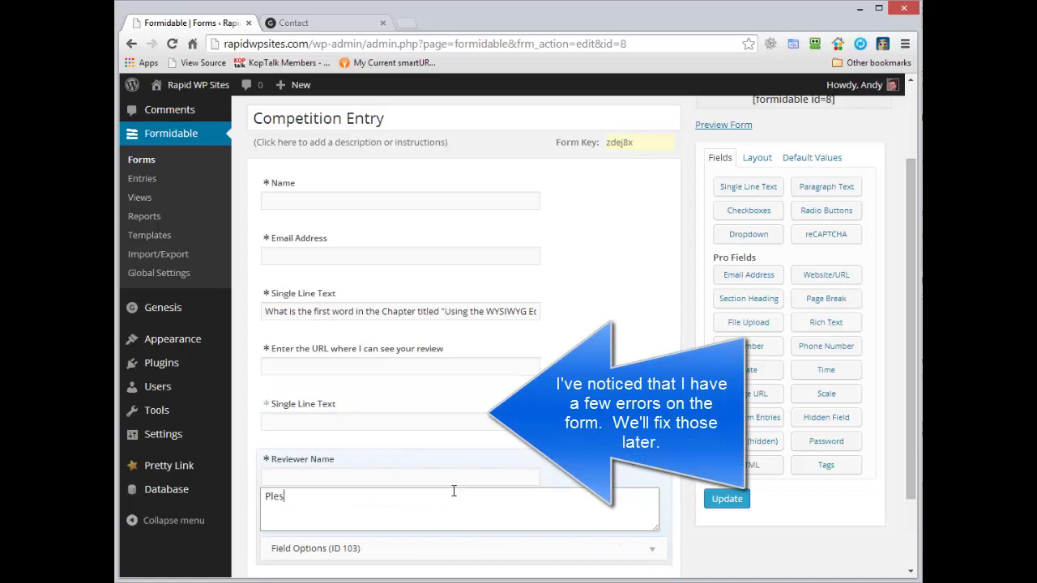
text(e i)
key(BackSpace)
key(BackSpace)
key(BackSpace)
key(BackSpace)
text(ase enter your Amazo)
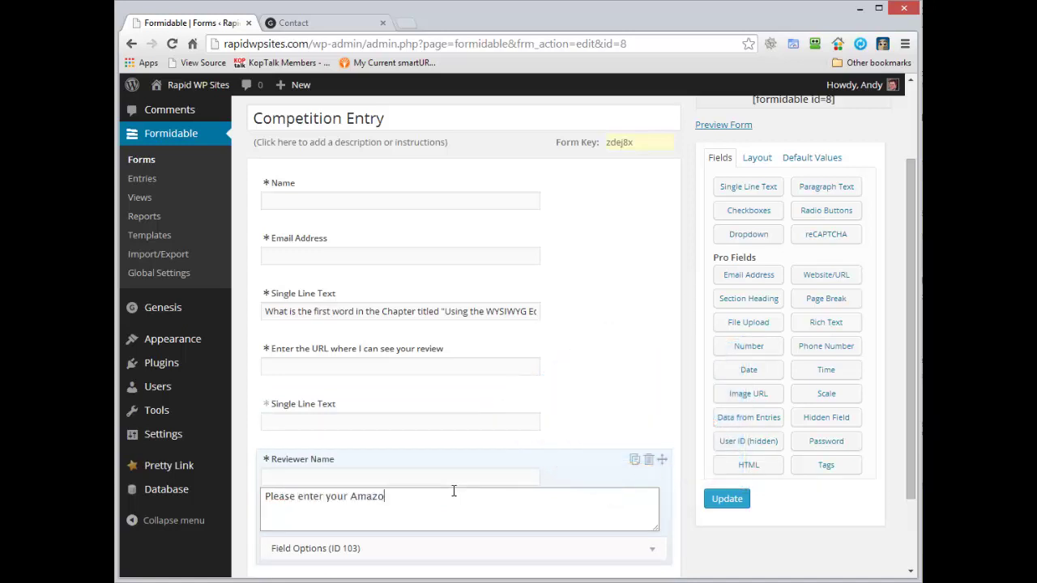
text(n reviewer name so I can confirm )
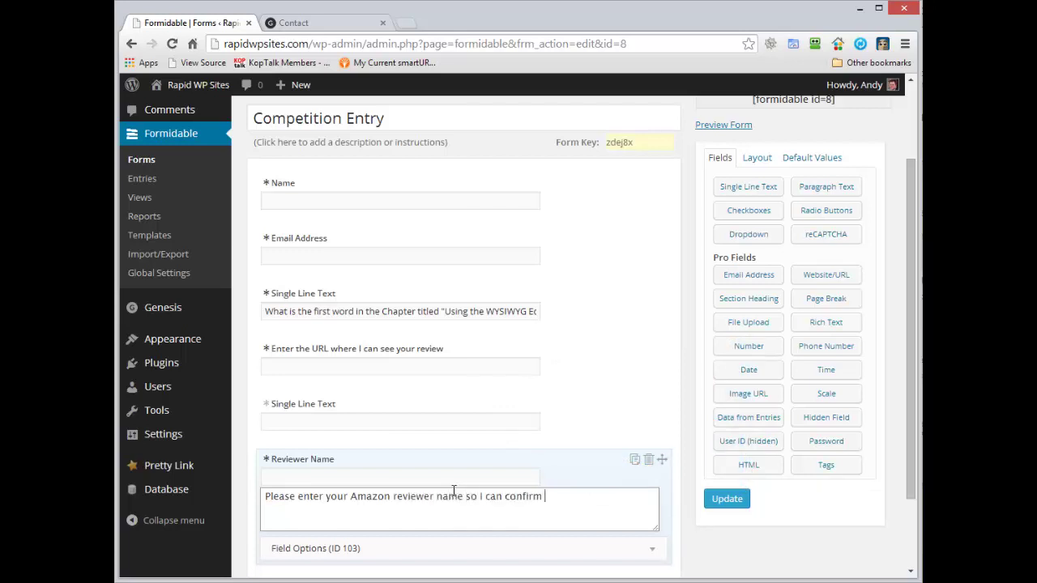
text(you have submitted a review.)
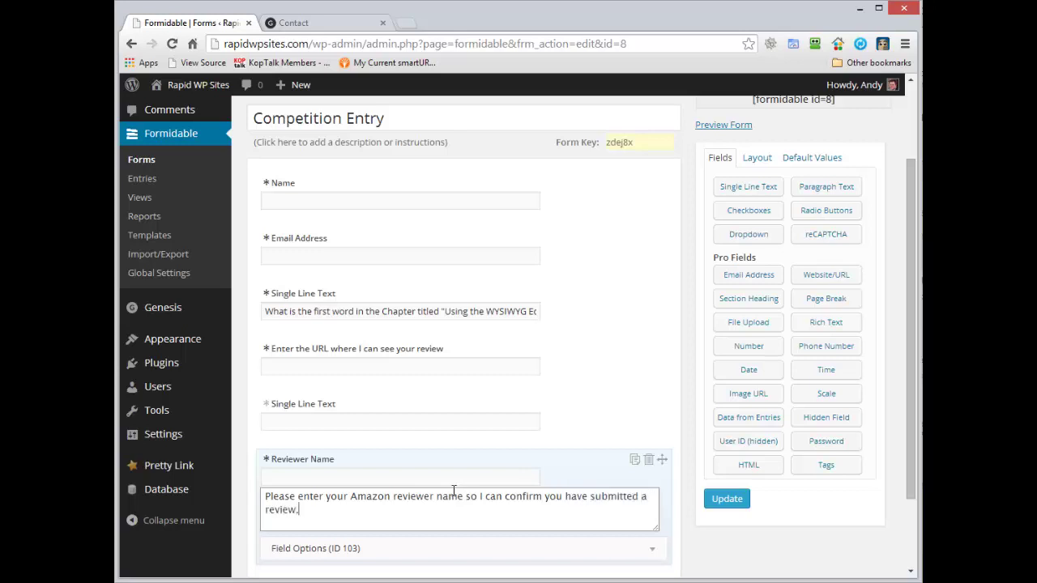
Save the Competition Entry form and copy its shortcode [formidable id=8].
click(288, 521)
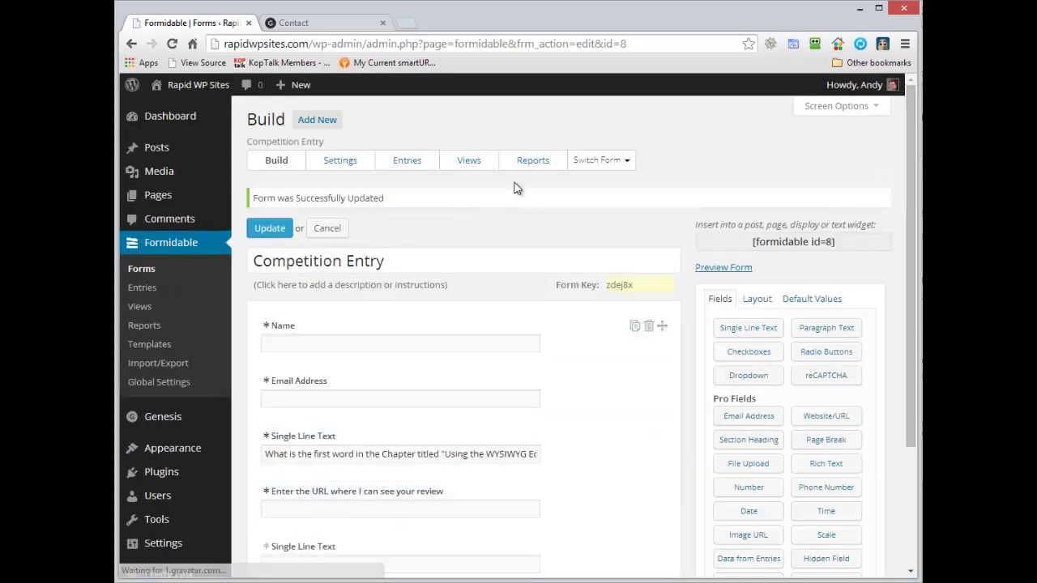
click(852, 246)
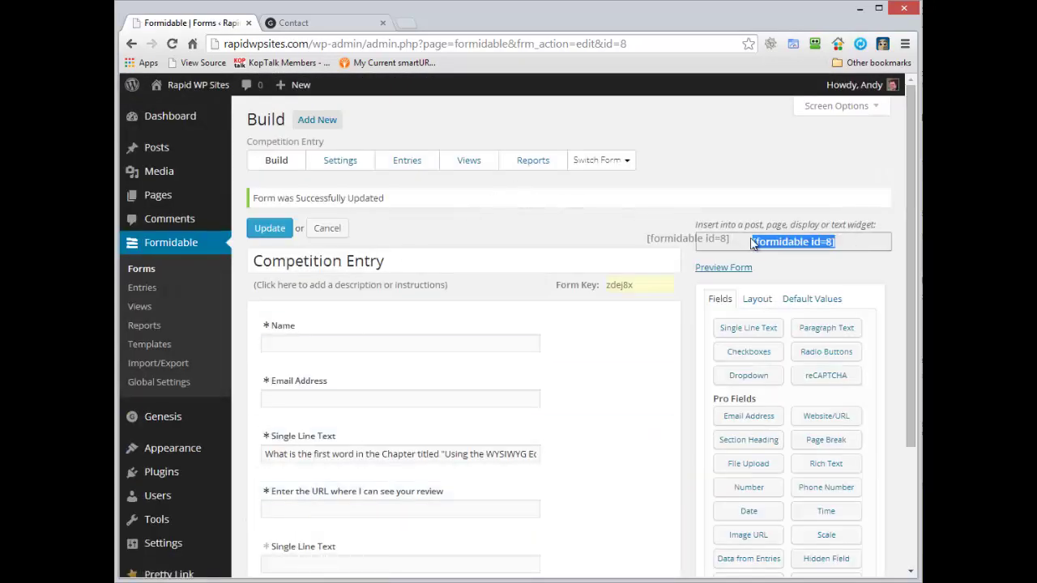
right_click(769, 241)
click(790, 306)
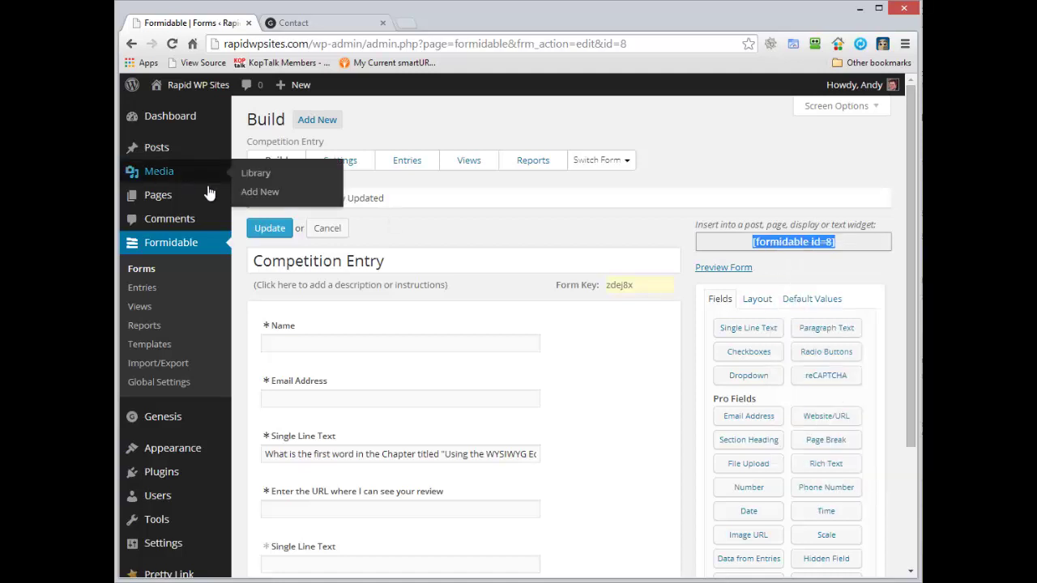
Create a new page titled "Win a free copy of Web Content Studio".
mouse_move(219, 197)
click(258, 199)
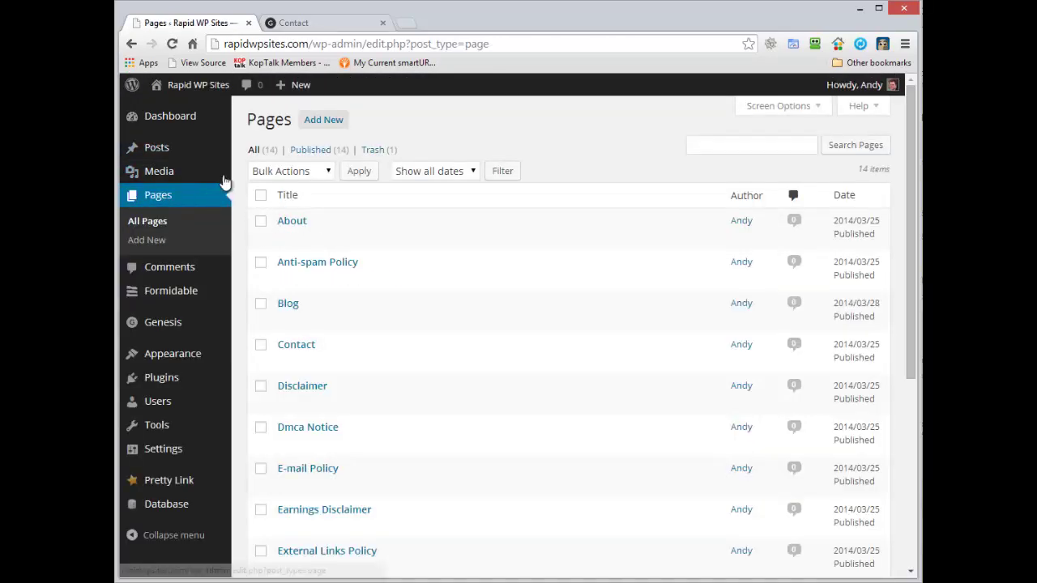
click(319, 121)
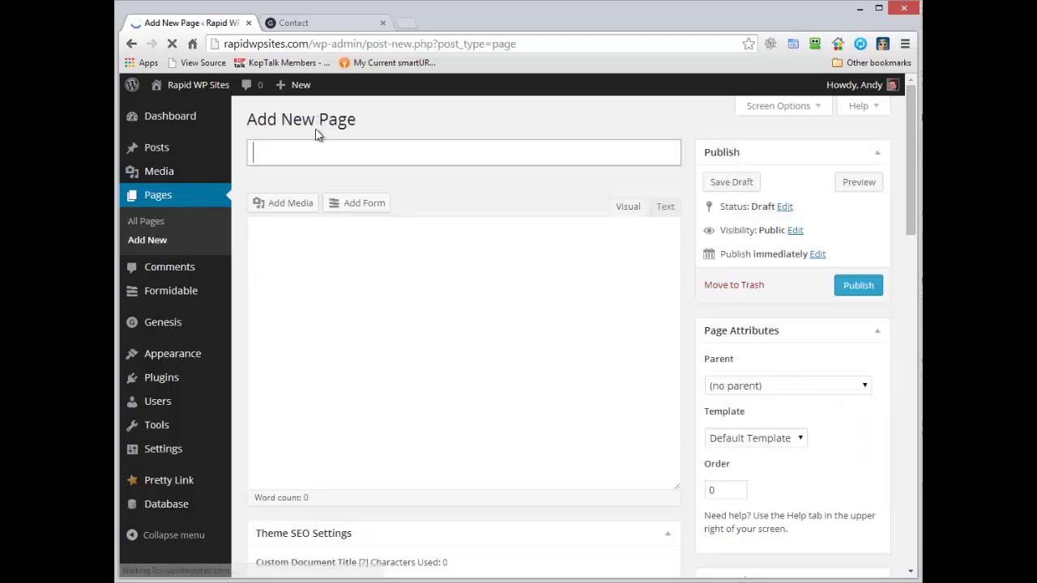
text(Enter)
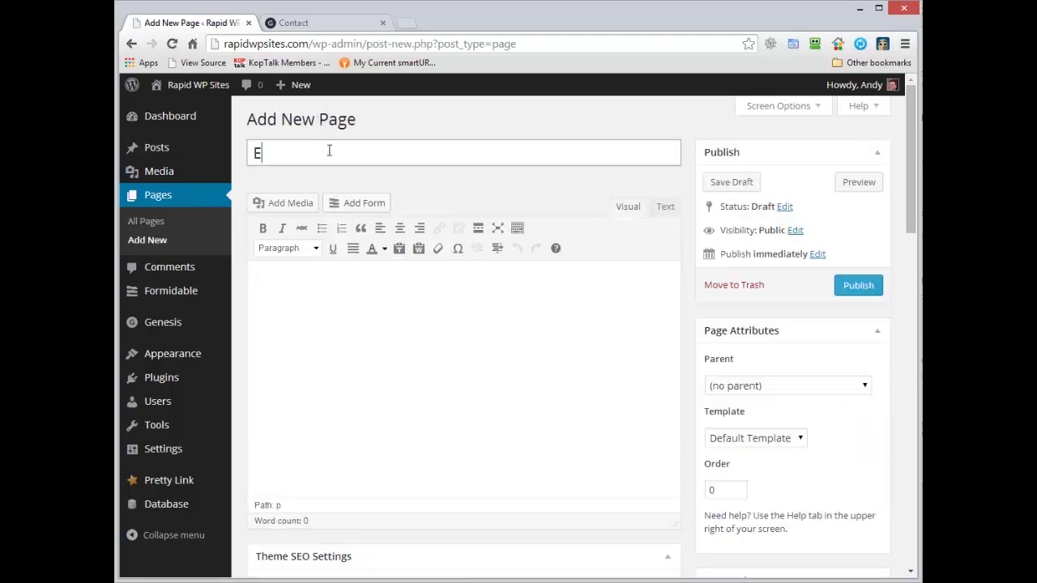
key(BackSpace)
key(BackSpace)
key(BackSpace)
key(BackSpace)
text(Win a free c)
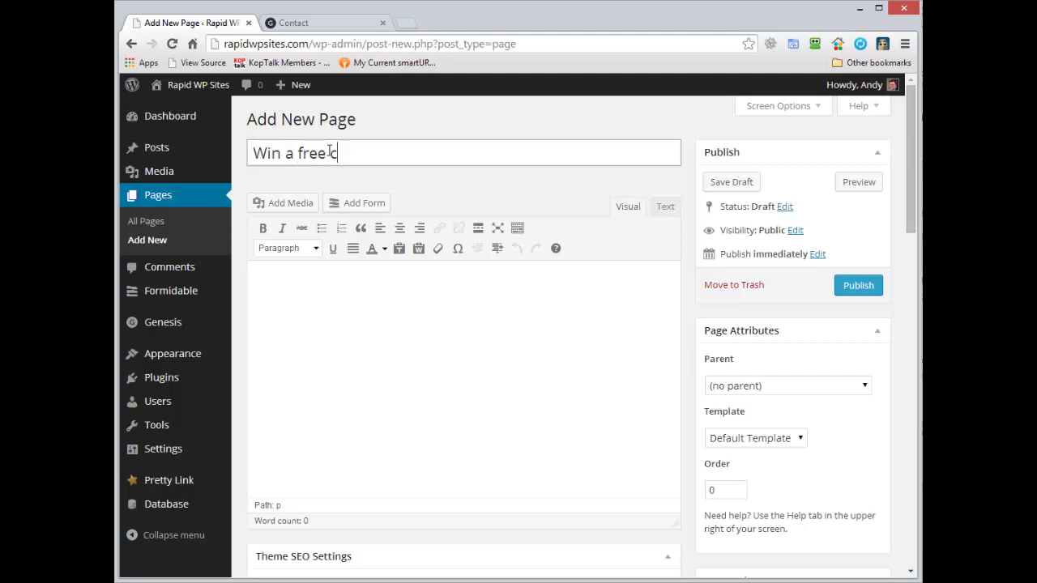
text(opy of Web Content )
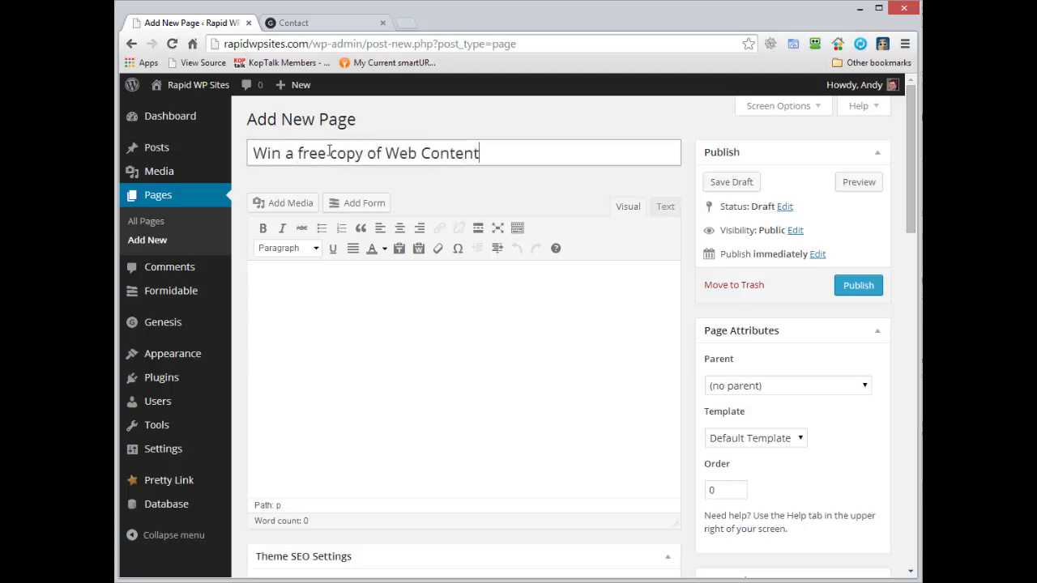
text(Studio)
Paste the competition text with the [formidable id=8] shortcode into the page body and add 2014 after "Monday 21st April".
click(375, 270)
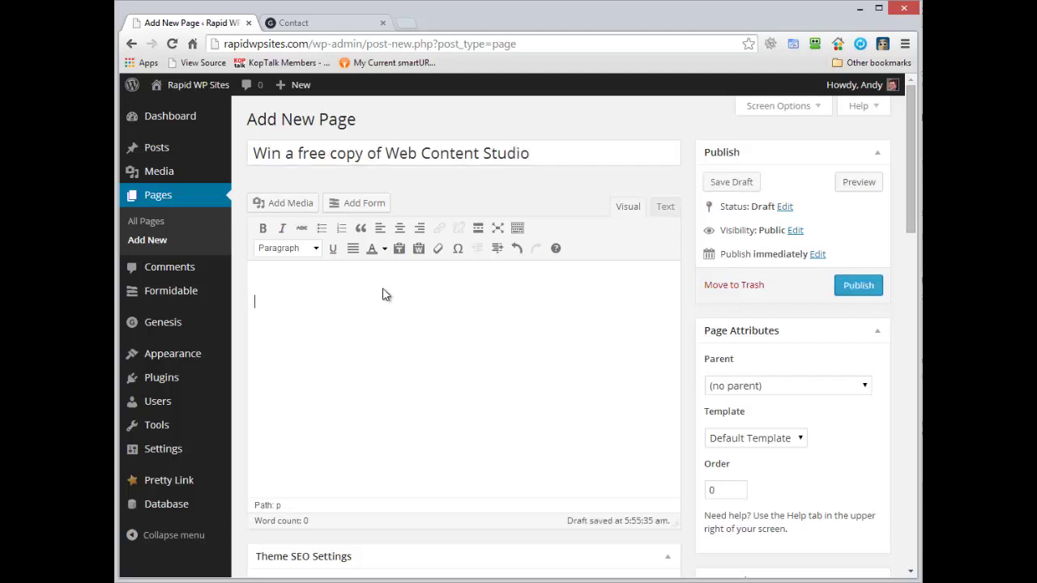
key(ctrl+v)
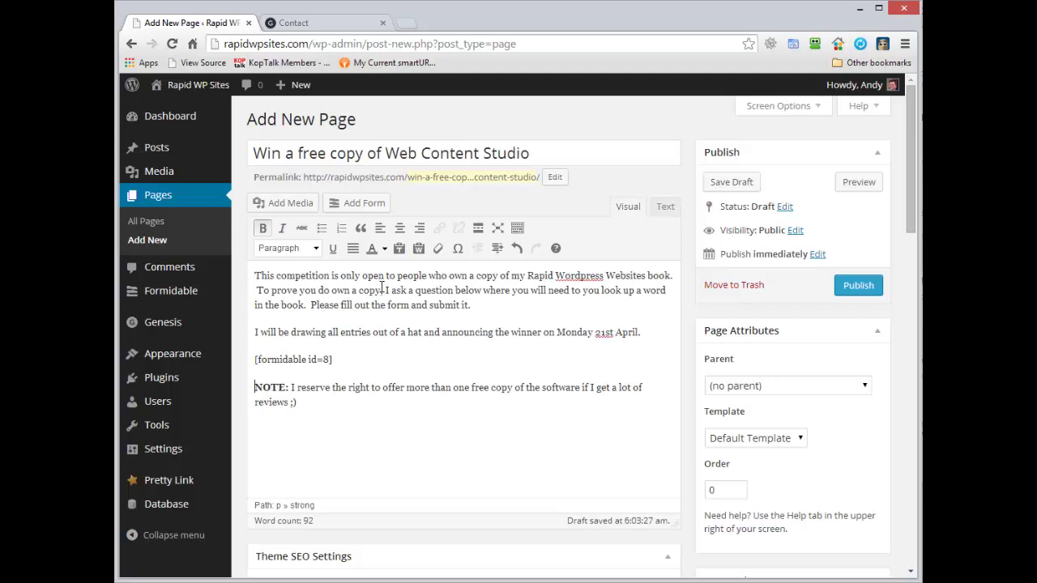
scroll(381, 288, down, 3)
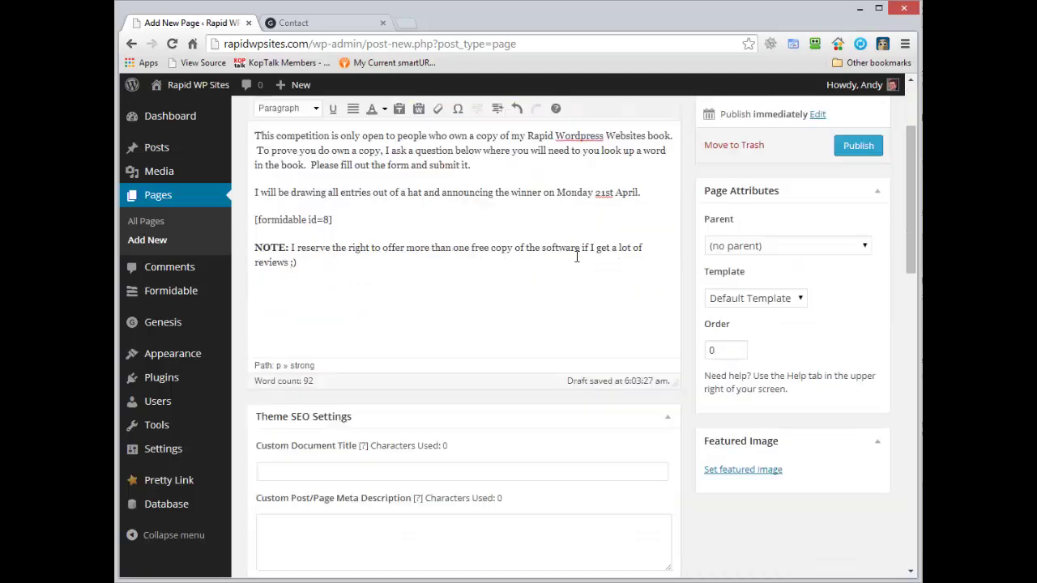
scroll(908, 204, up, 3)
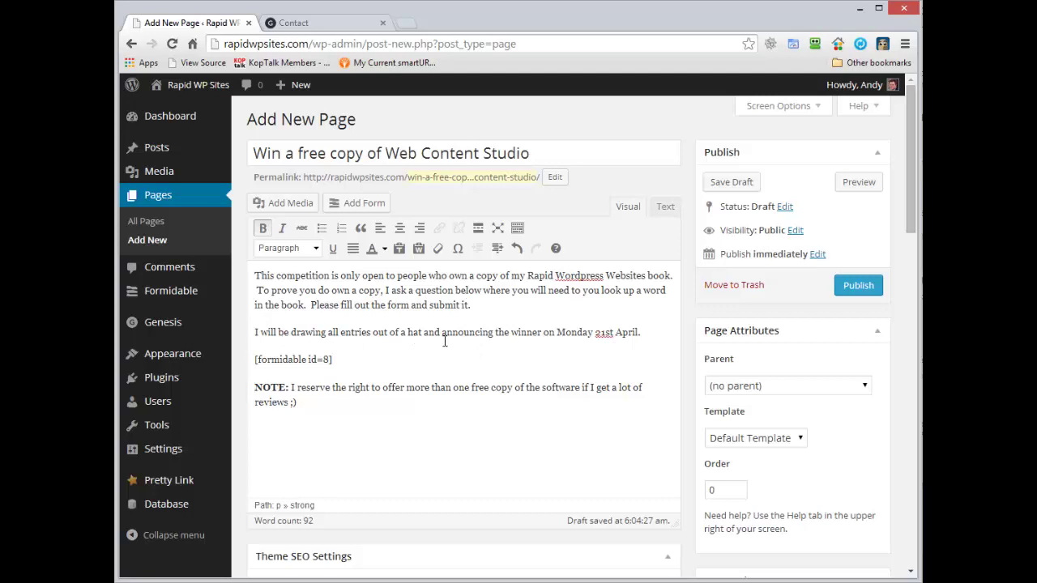
click(647, 330)
text(2014.)
triple_click(315, 359)
click(275, 391)
drag(529, 275, 644, 276)
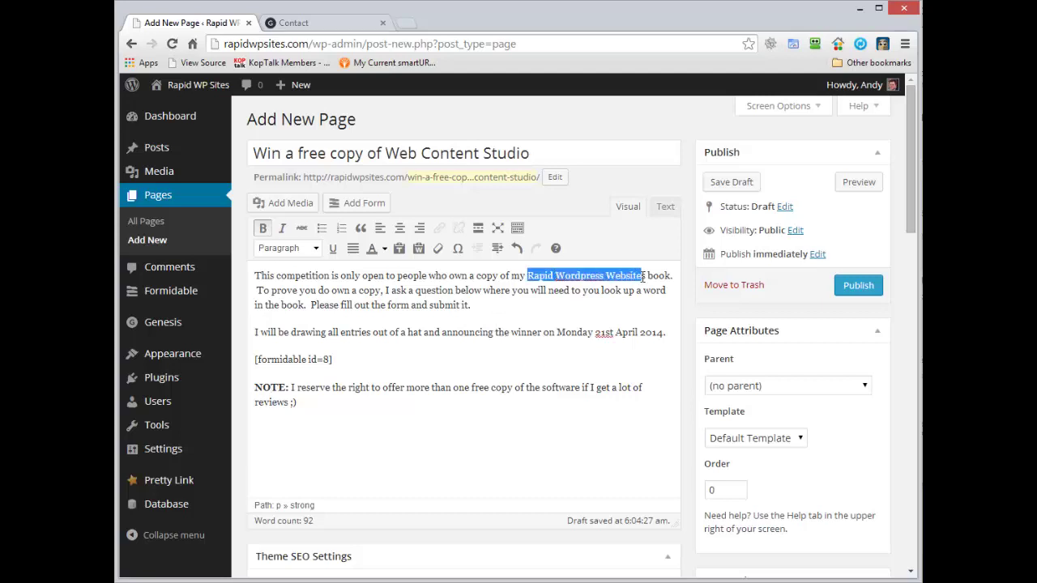
key(ctrl+b)
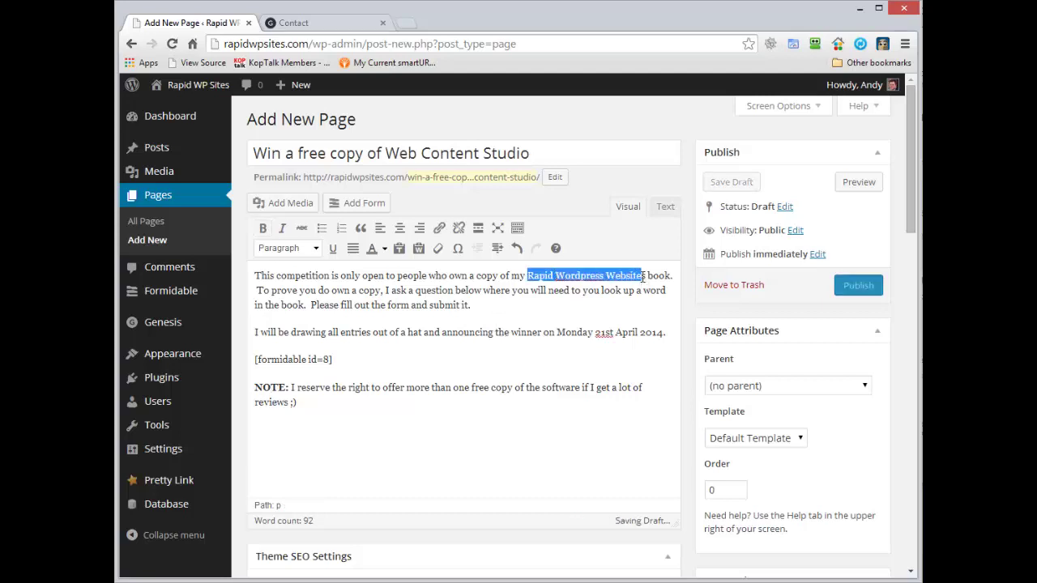
click(642, 276)
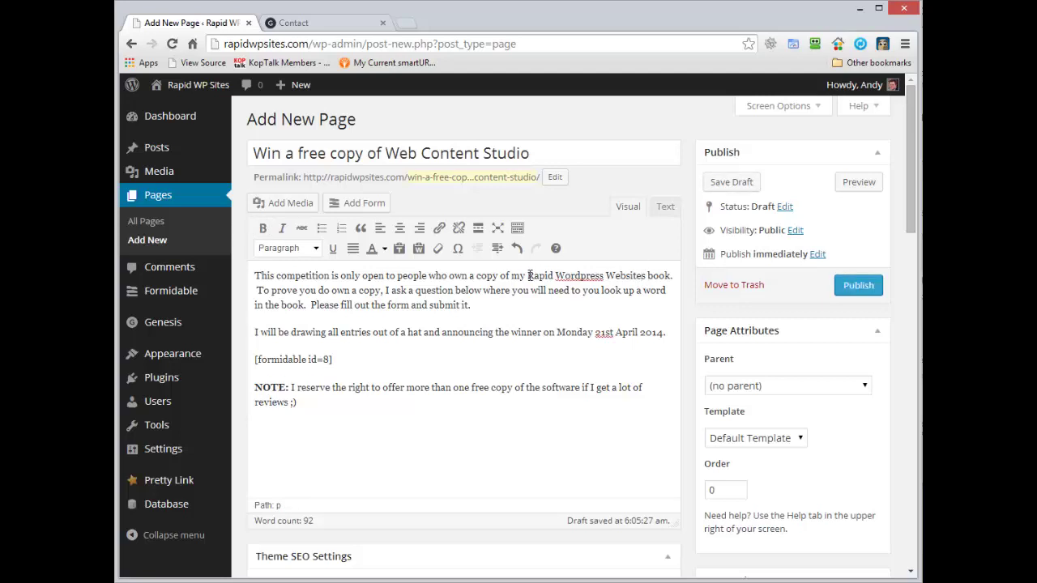
drag(529, 276, 647, 278)
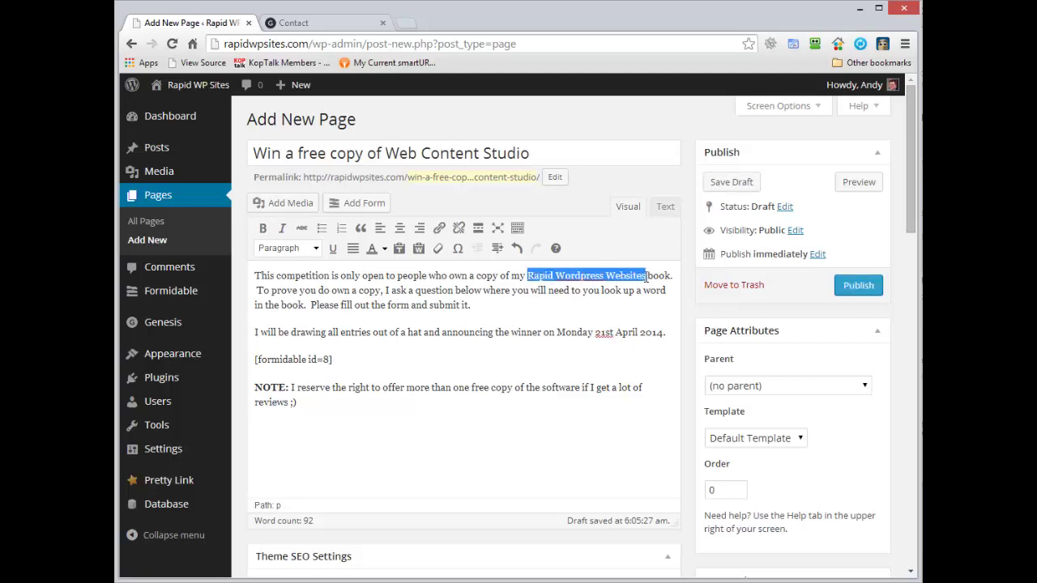
click(439, 228)
right_click(515, 214)
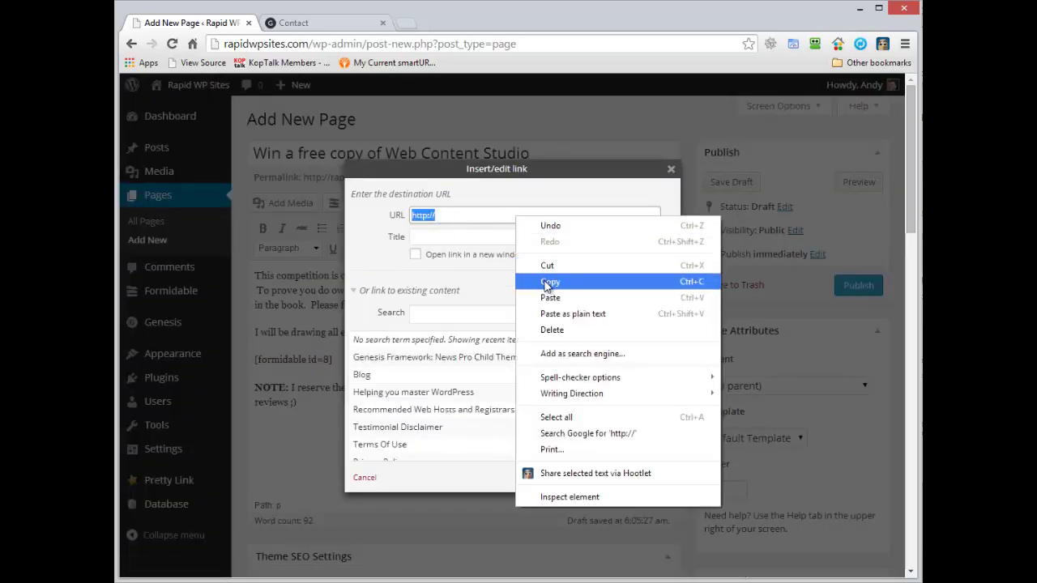
click(550, 297)
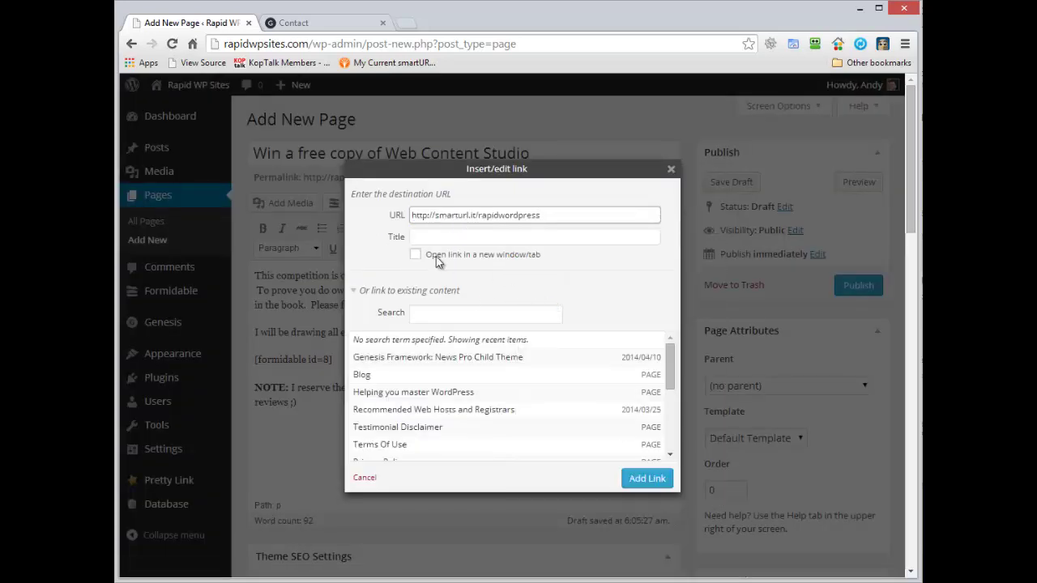
click(415, 255)
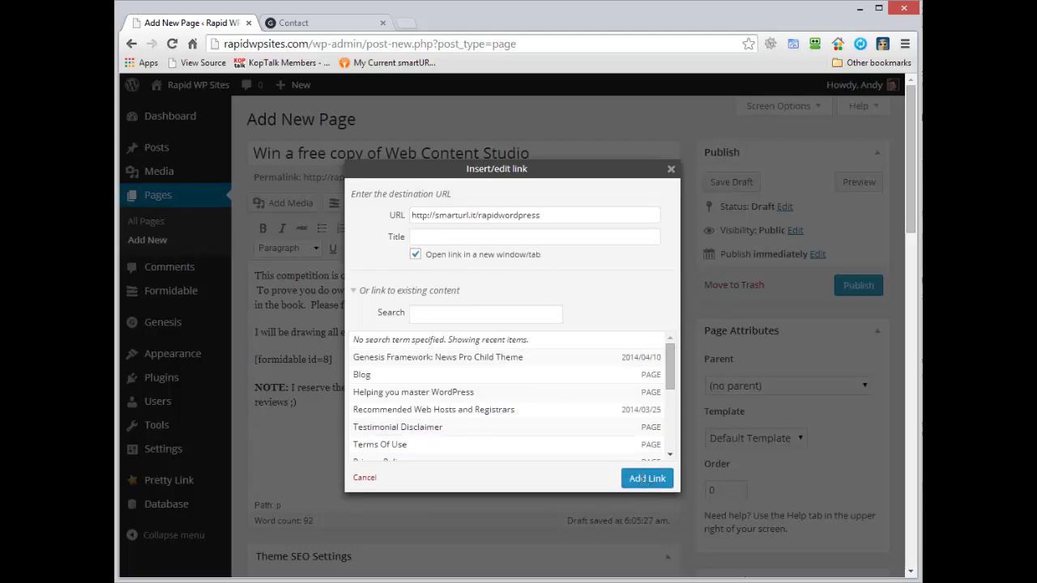
click(646, 478)
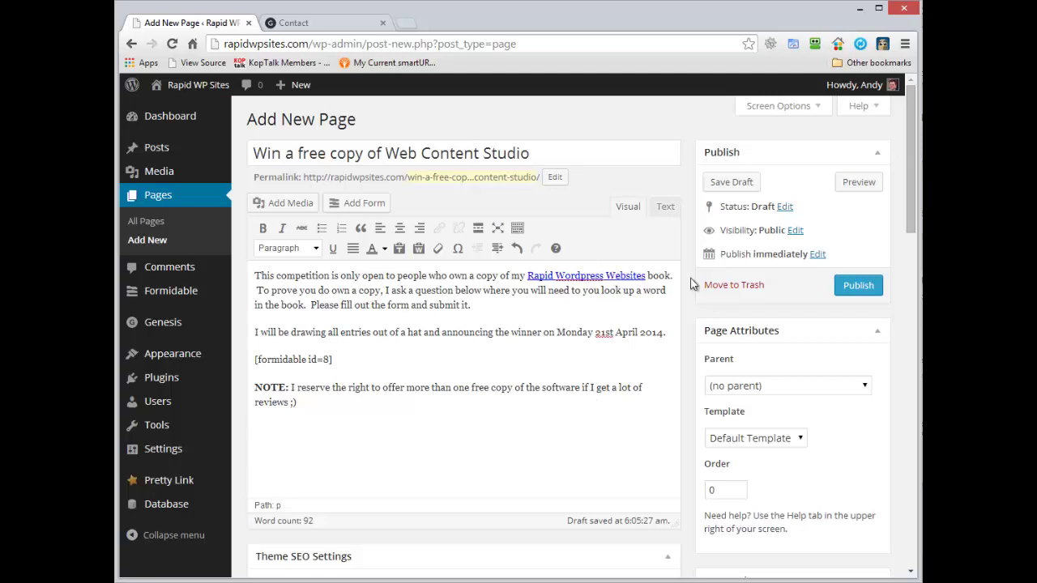
Publish the competition page and view the live page in a new browser tab.
click(853, 286)
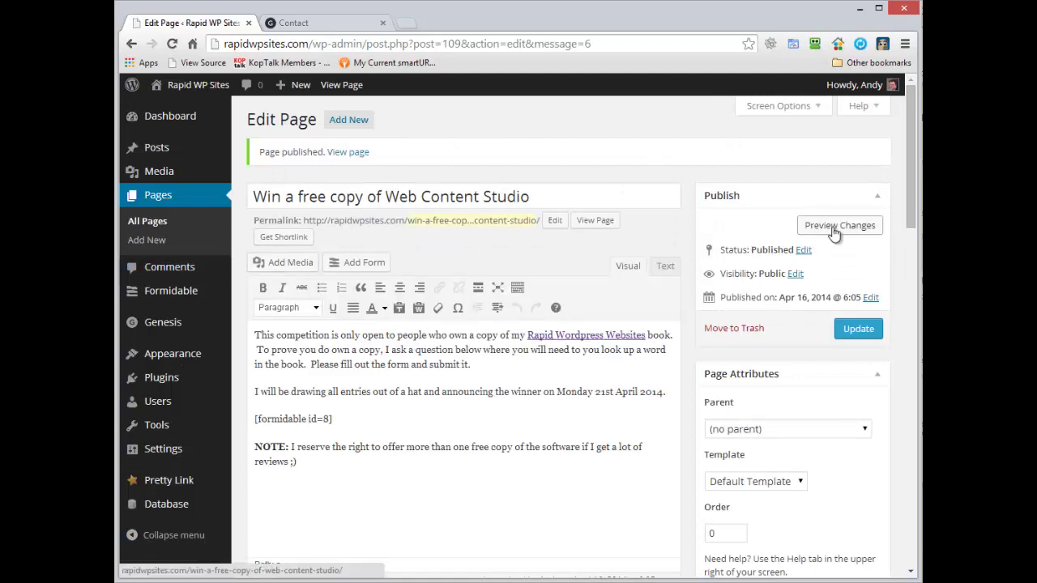
right_click(596, 223)
click(616, 234)
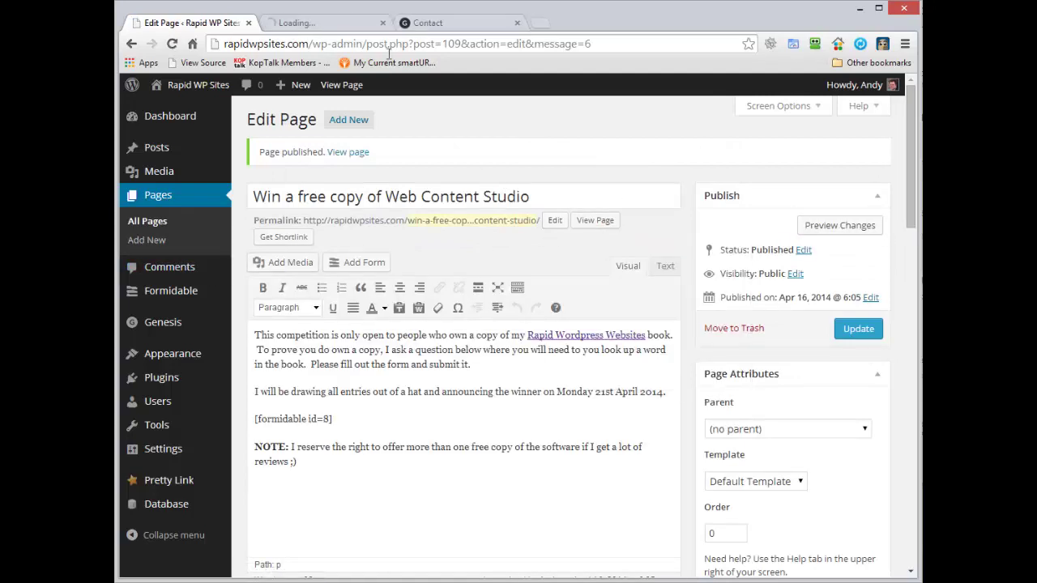
click(324, 23)
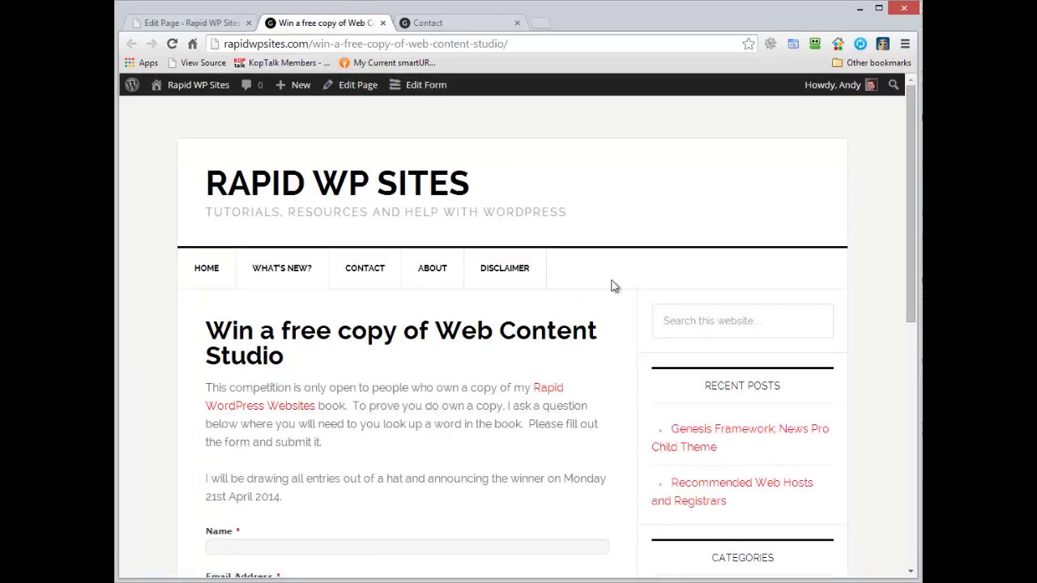
Test the book link on the published page, close the Amazon page, and examine the labels of the embedded entry form.
click(557, 389)
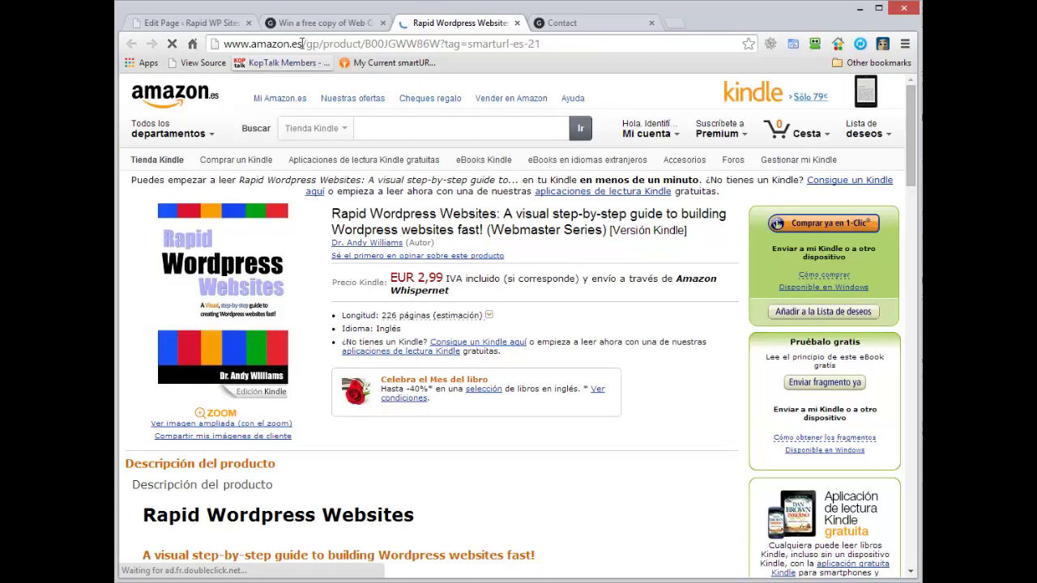
click(517, 23)
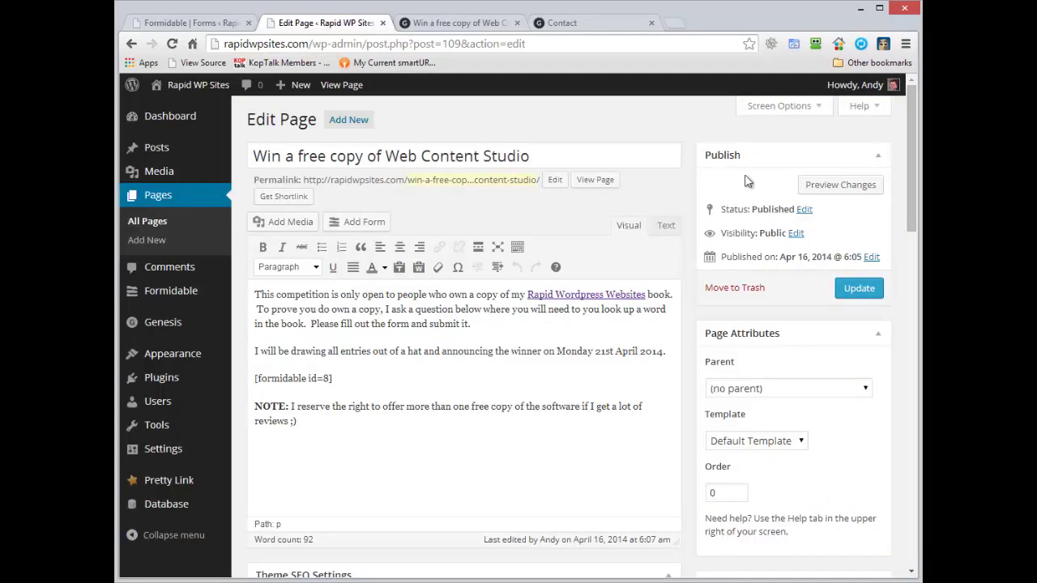
click(442, 19)
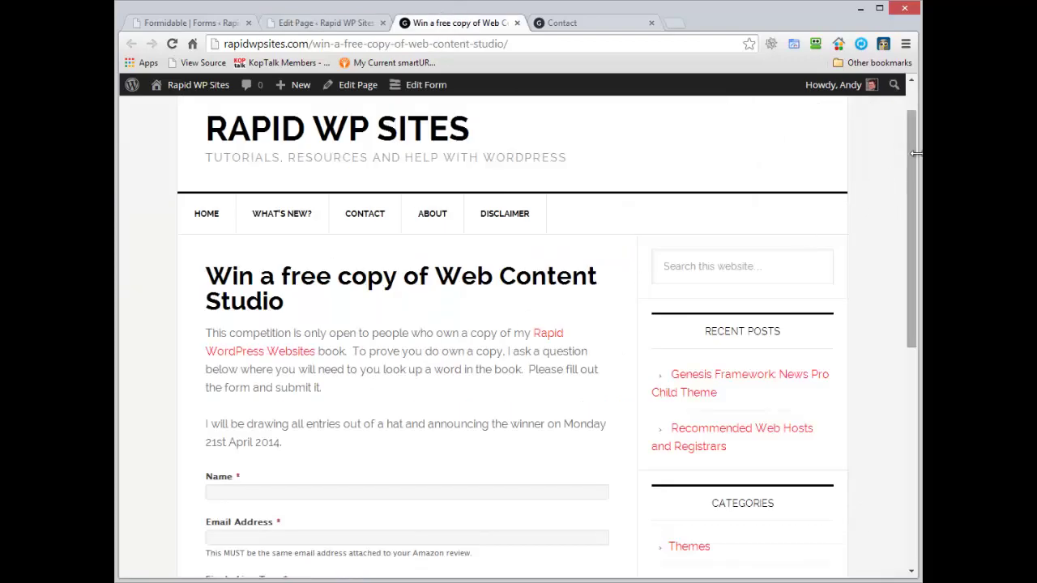
drag(913, 162, 915, 291)
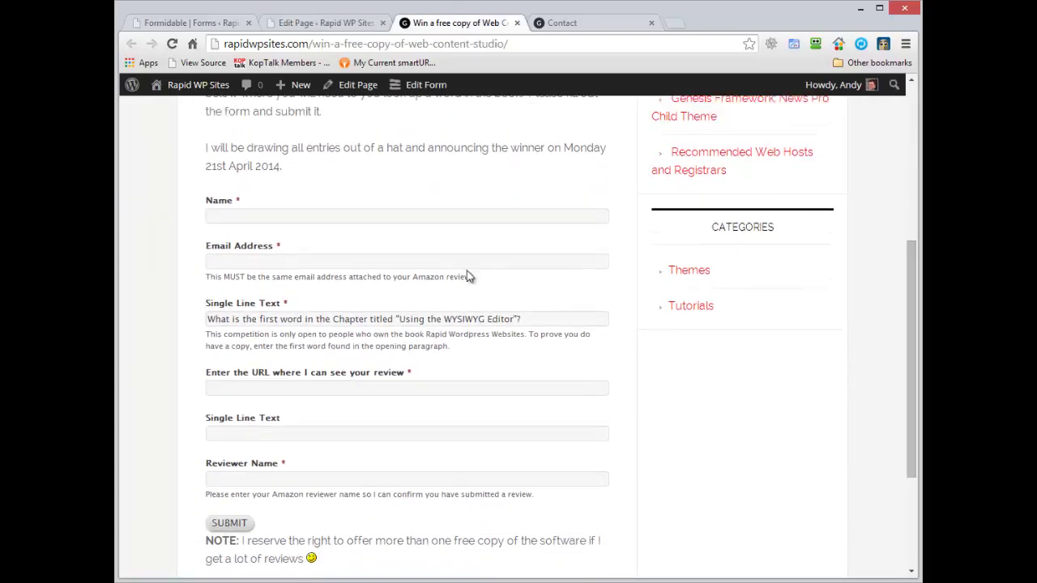
triple_click(241, 306)
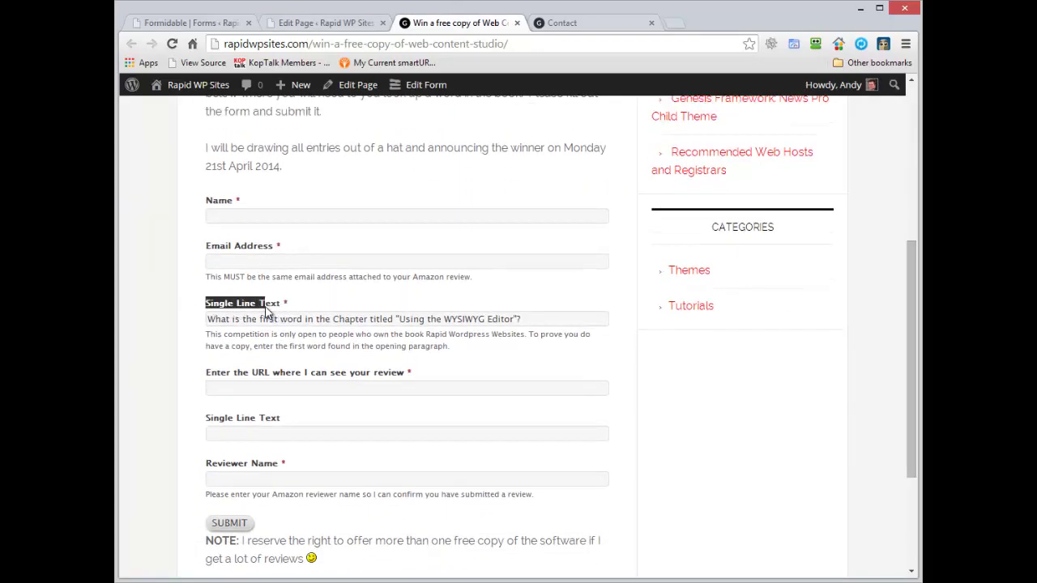
triple_click(262, 317)
click(327, 343)
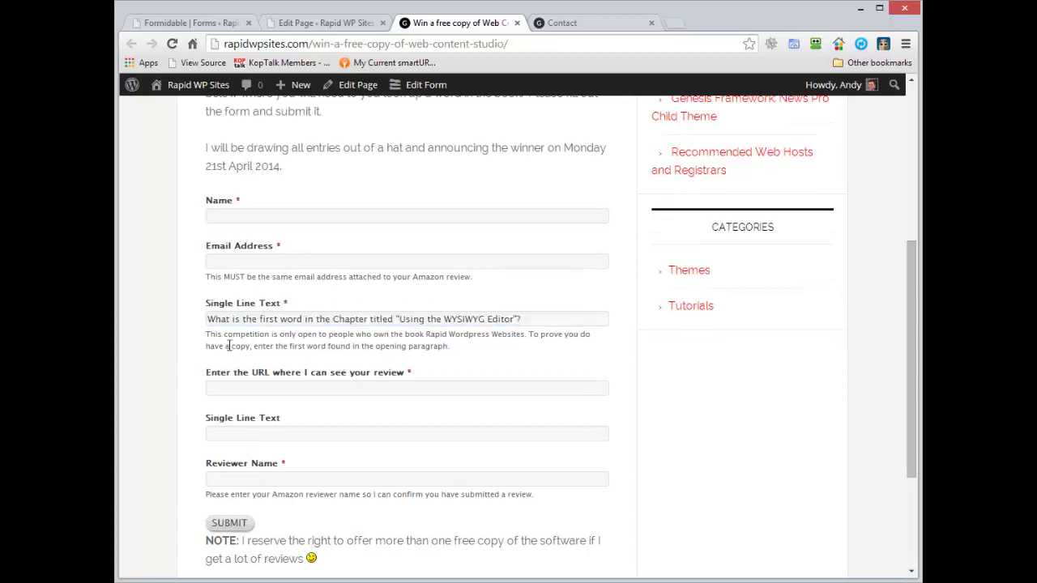
Relabel the book question field in the Competition Entry form as "Ownership check....", save the form and reload the published page.
click(310, 24)
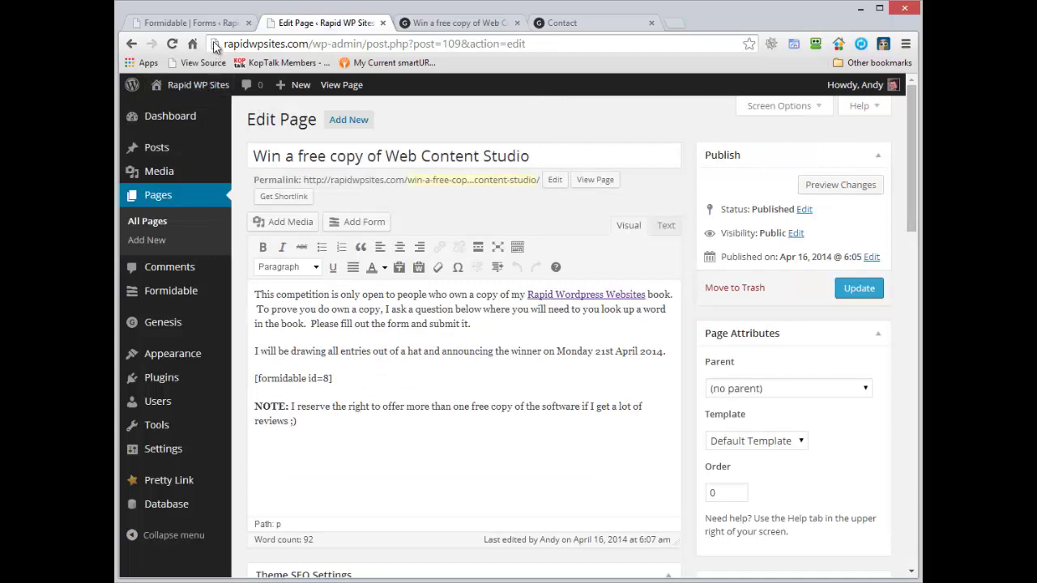
click(209, 24)
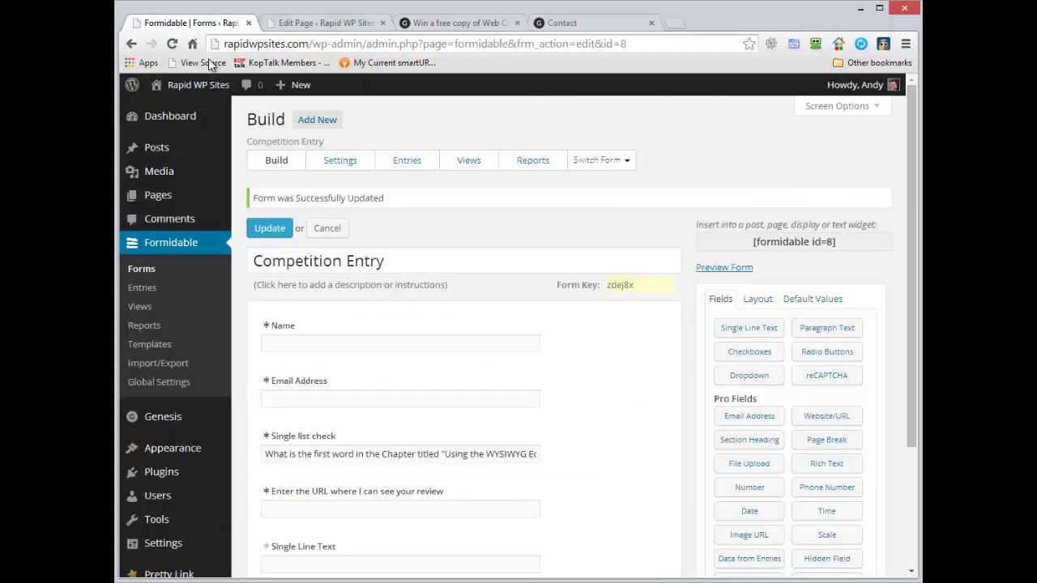
click(312, 436)
click(322, 436)
text(O)
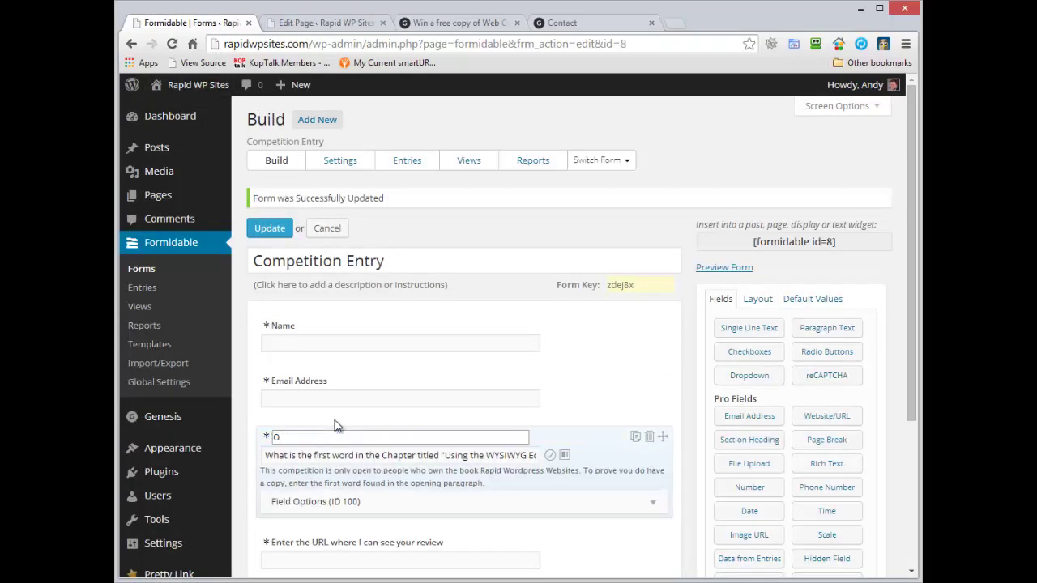
text(wnership check....)
click(580, 348)
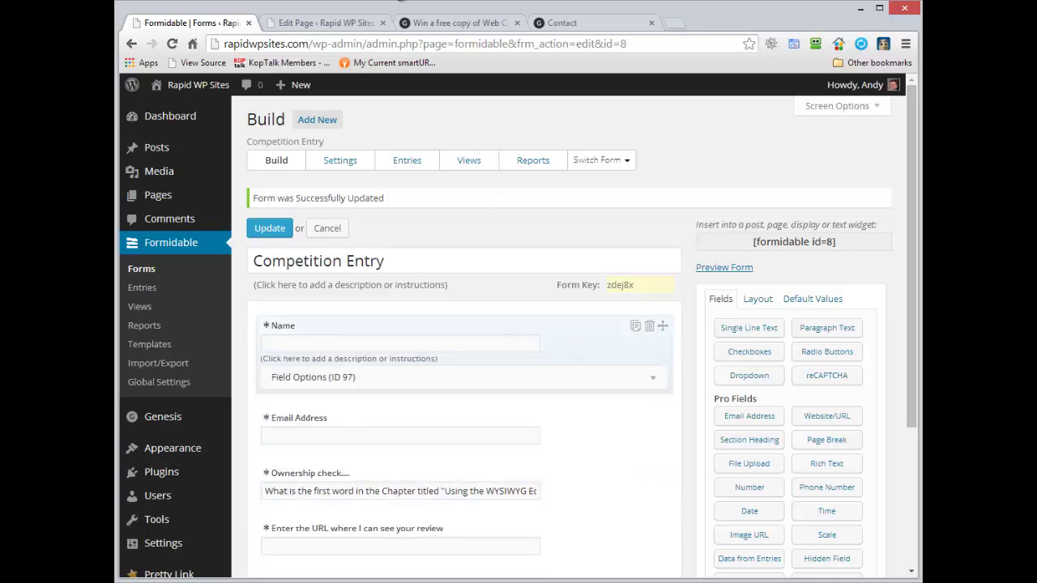
click(270, 228)
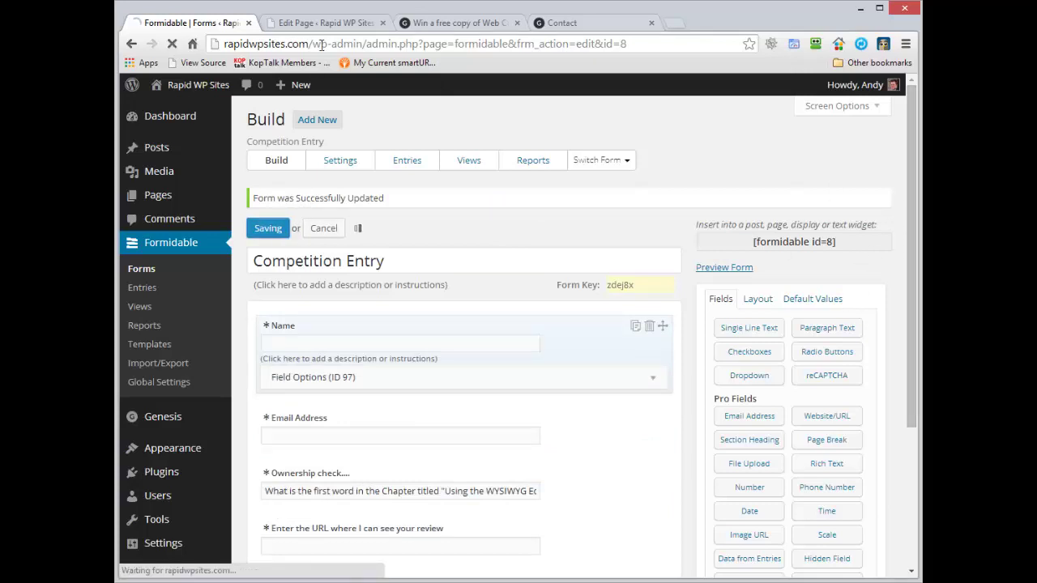
click(457, 22)
click(173, 44)
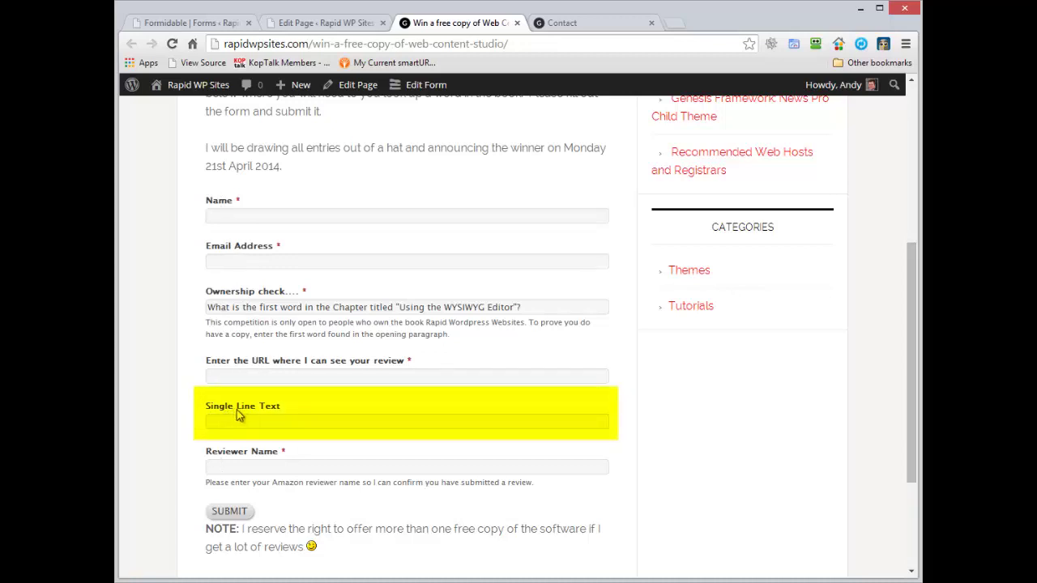
Delete the unused Single Line Text field from the Competition Entry form in the form builder and save the form.
click(166, 23)
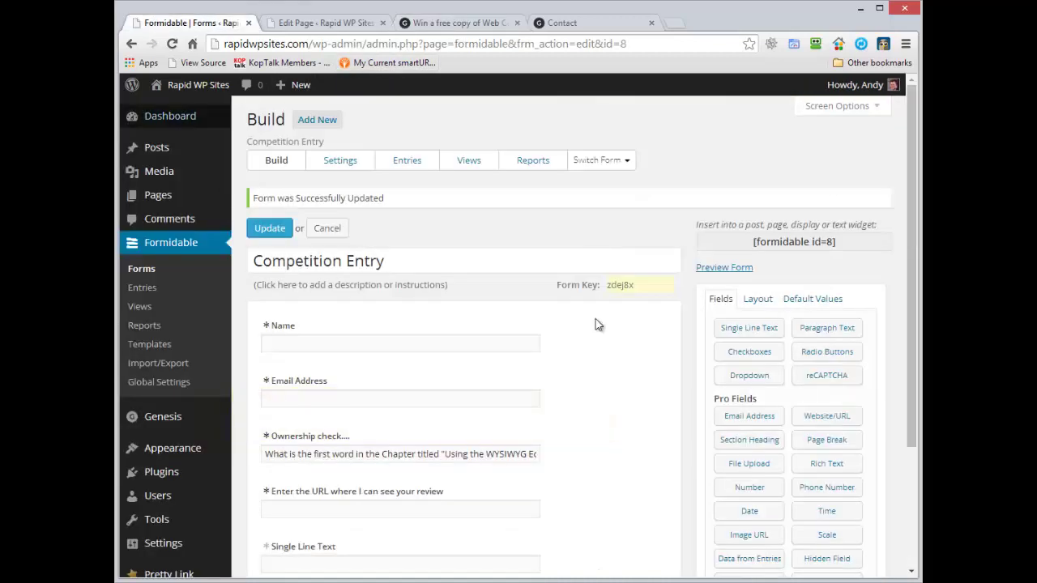
drag(913, 149, 893, 255)
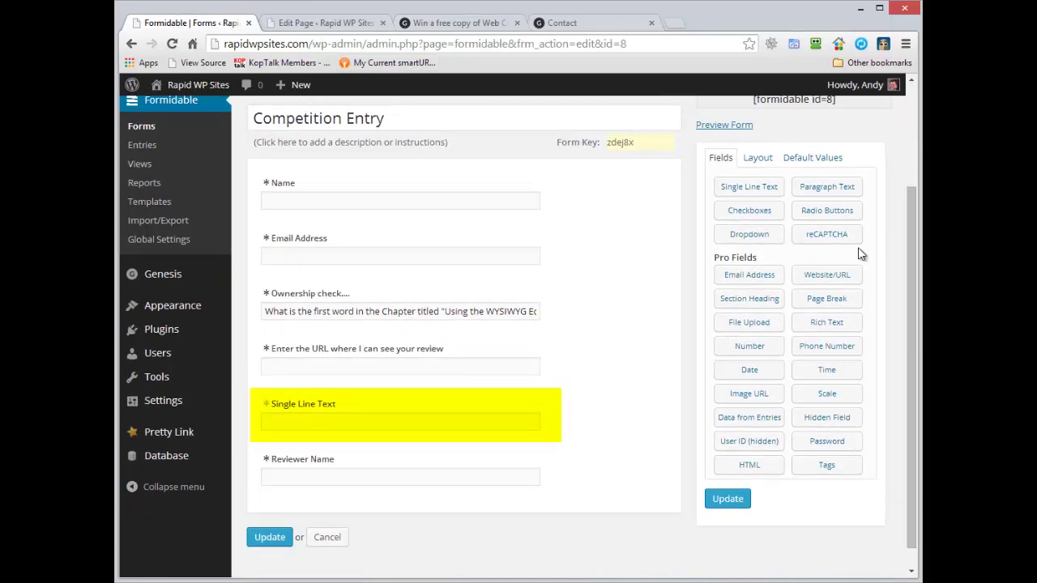
click(609, 427)
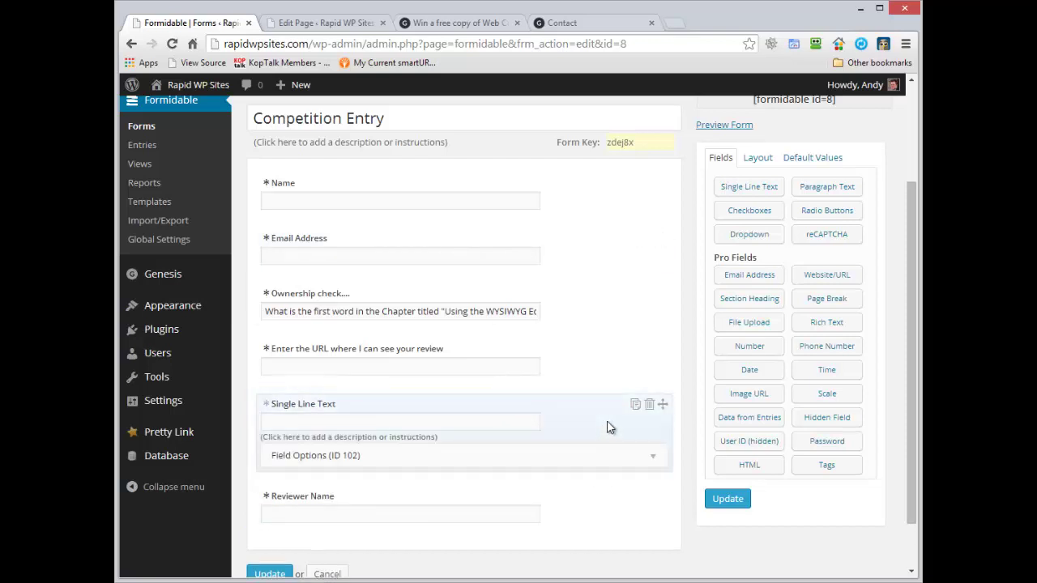
click(650, 408)
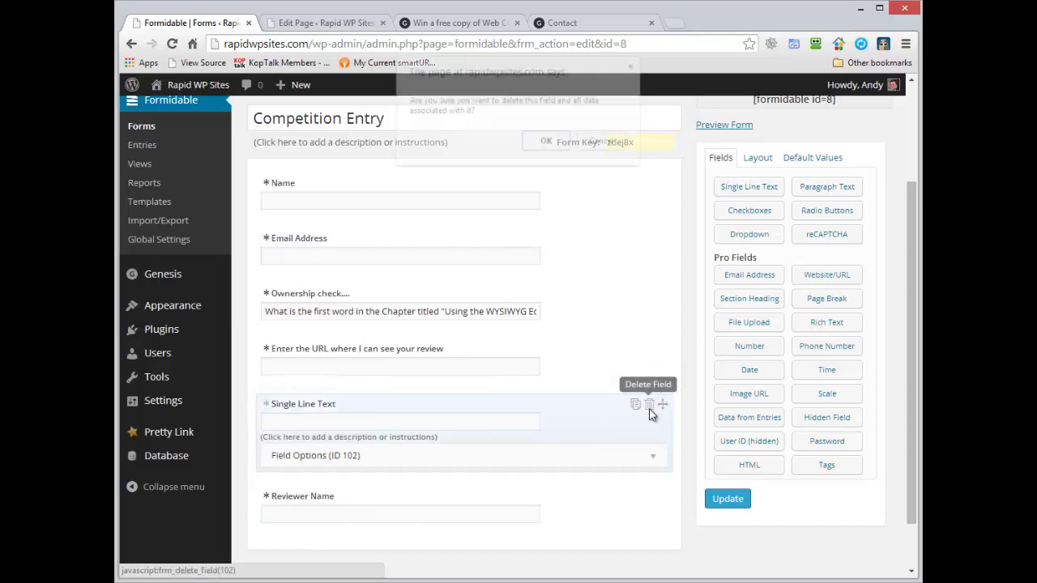
click(548, 141)
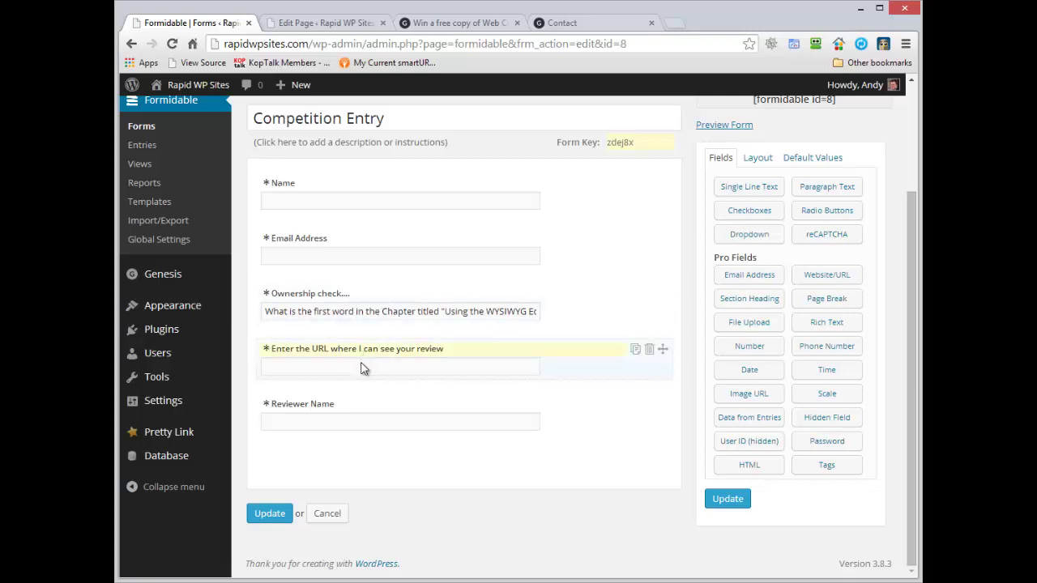
click(278, 515)
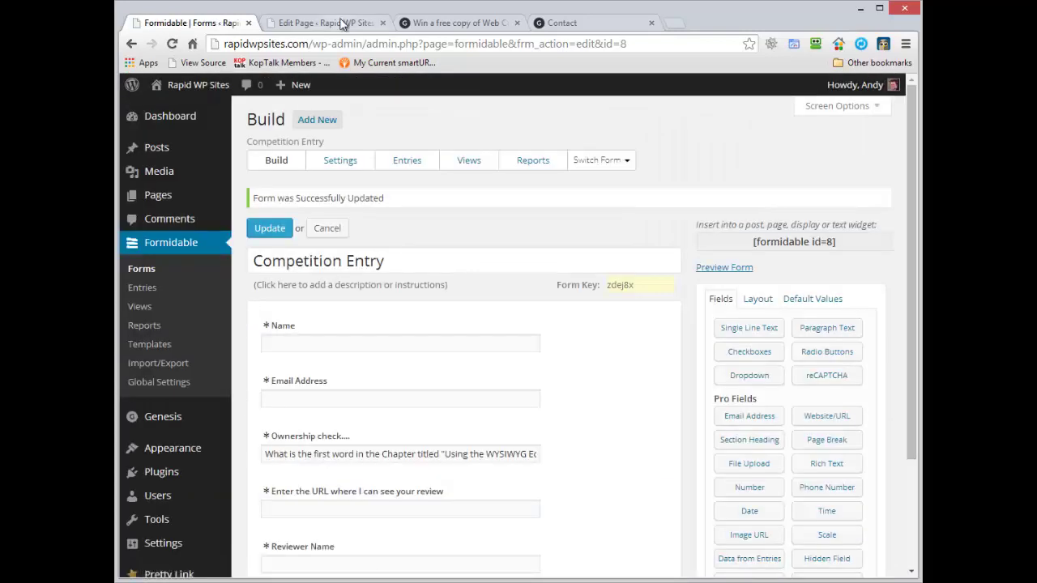
Apply noindex and noarchive to the "Win a free copy of Web Content Studio" page and update the page.
click(342, 24)
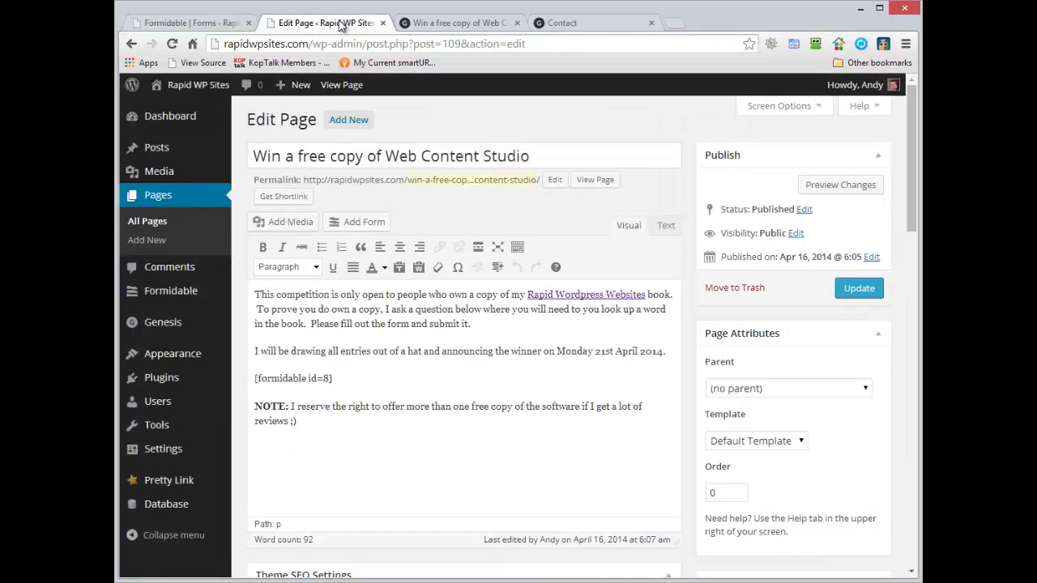
drag(910, 131, 894, 306)
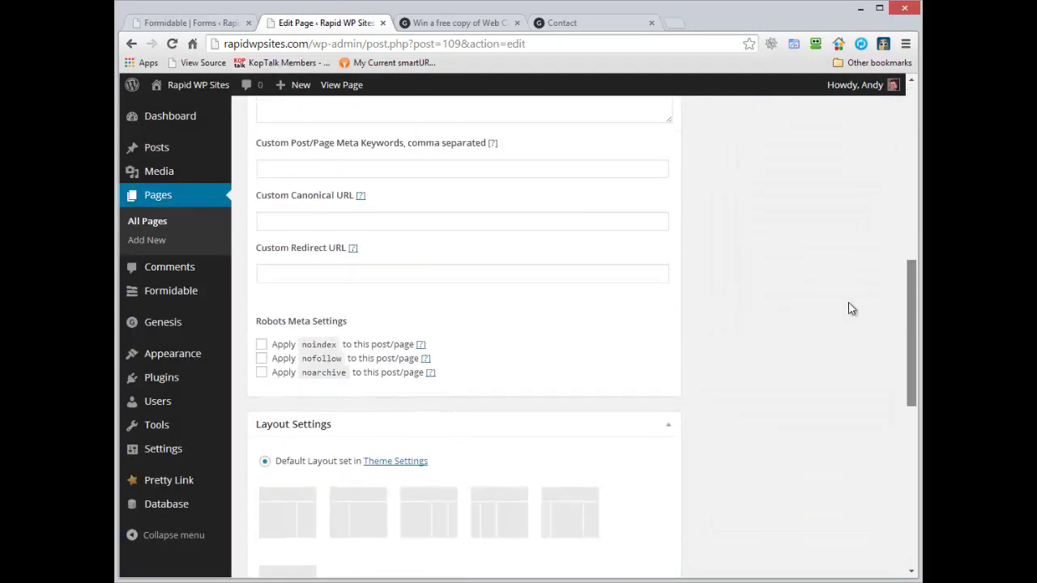
click(261, 342)
click(260, 370)
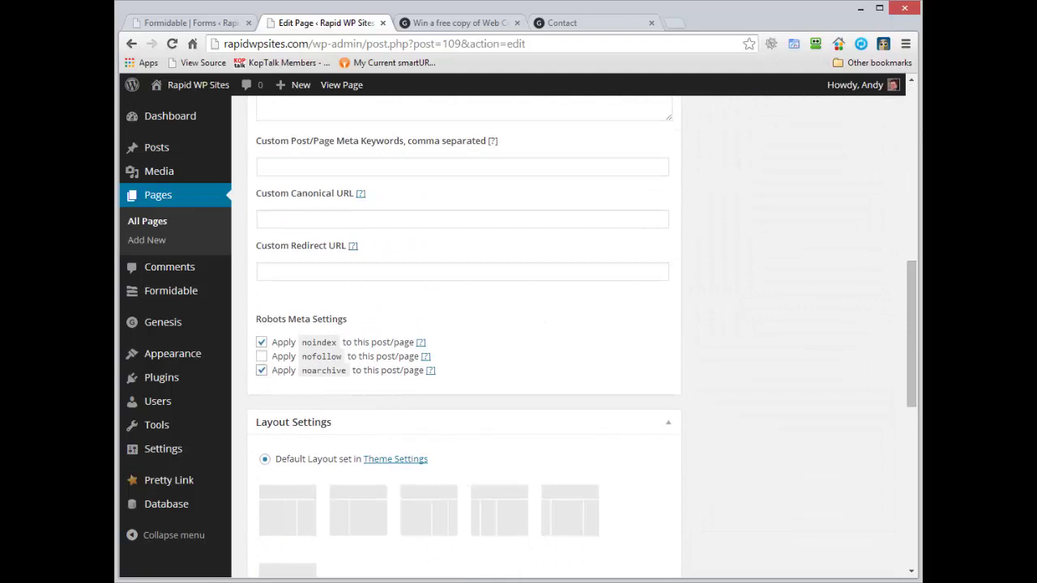
click(916, 222)
click(861, 120)
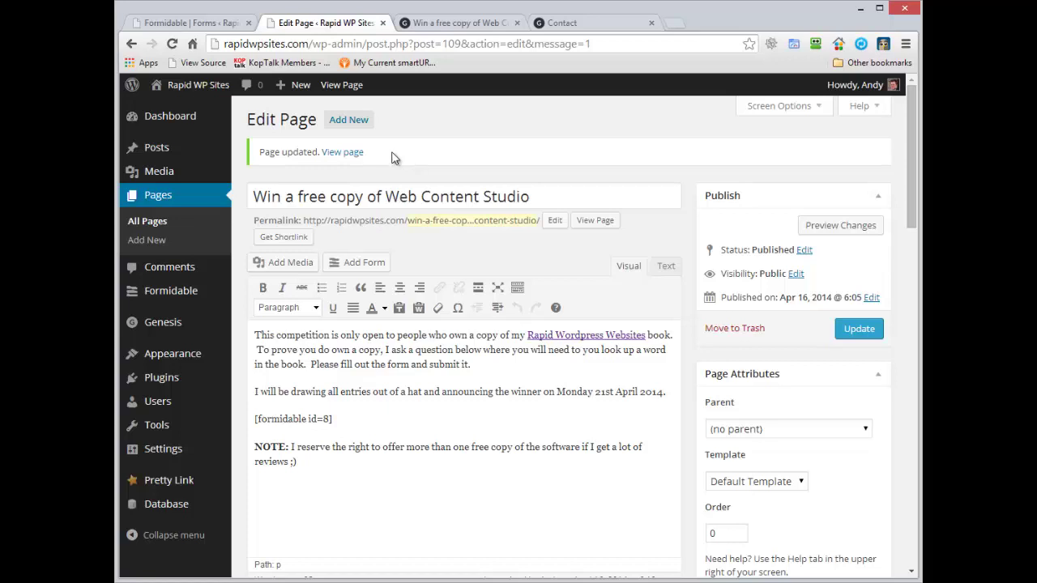
On the live competition page, enter a test entrant's name and e-mail address in the entry form.
key(ctrl+Tab)
drag(908, 340, 910, 304)
click(397, 180)
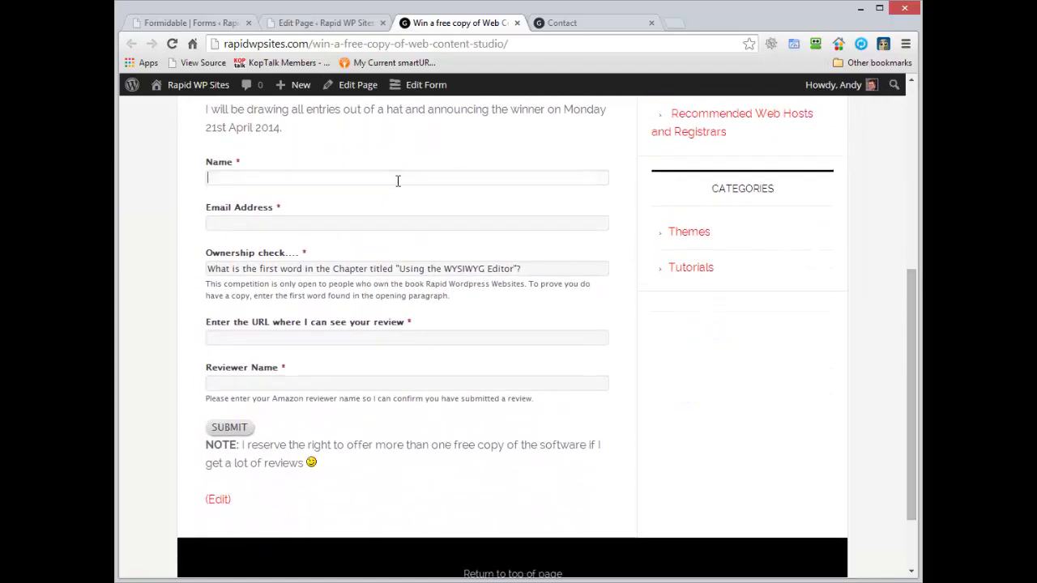
text(Andy)
key(Tab)
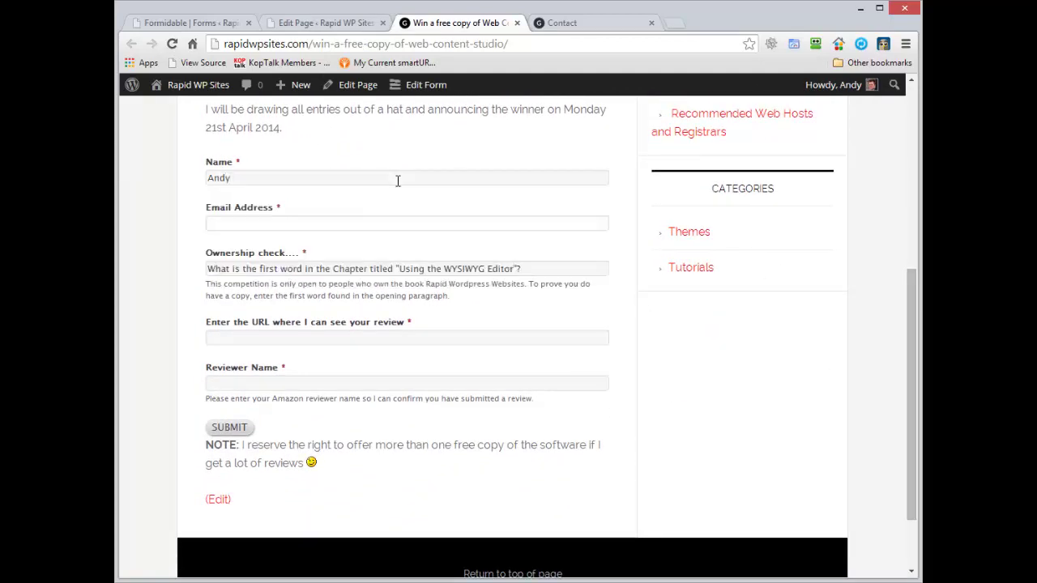
text(andrew)
key(Down)
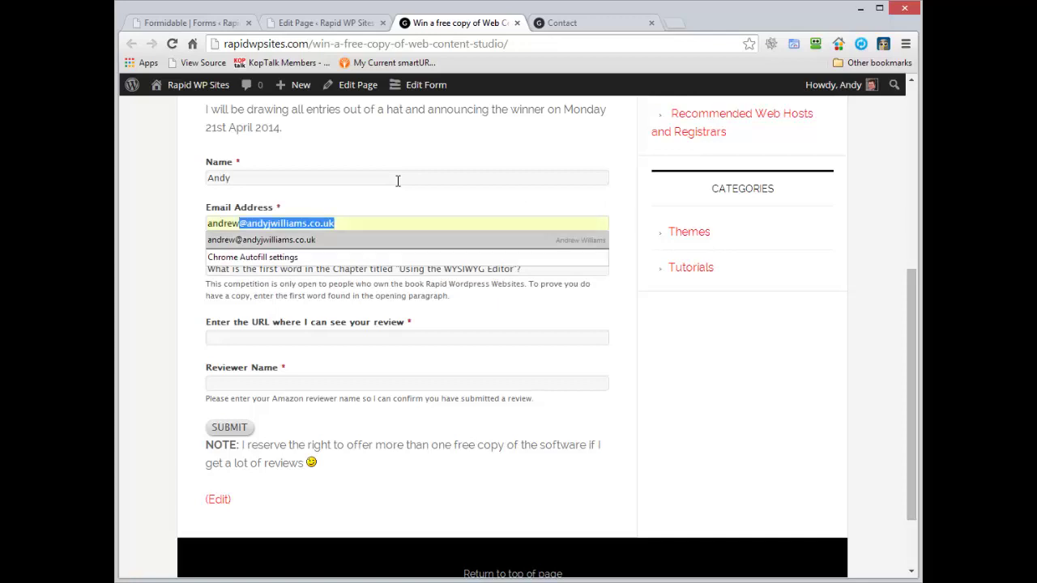
key(Return)
key(Tab)
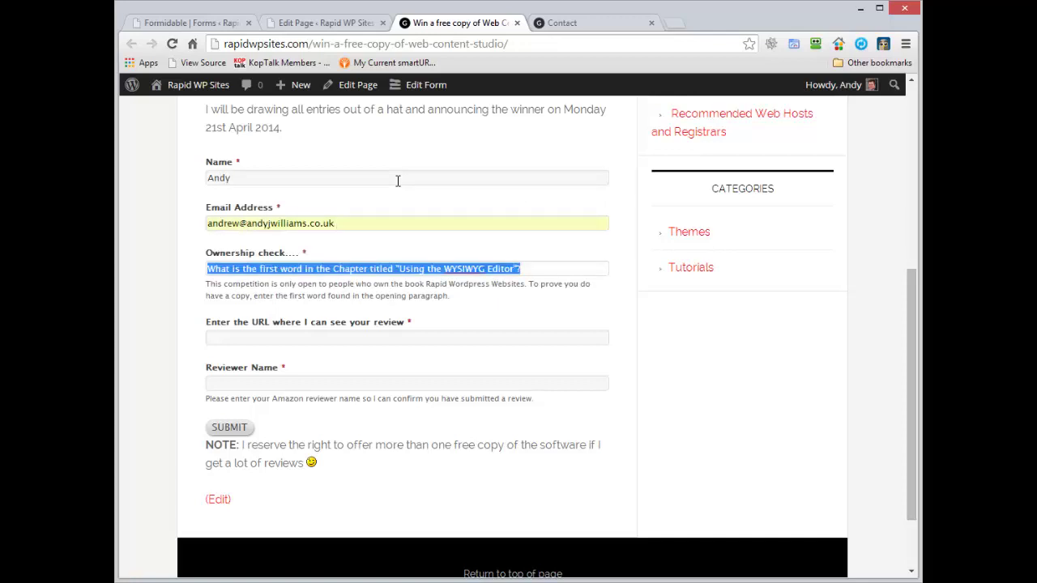
text(potato)
key(Tab)
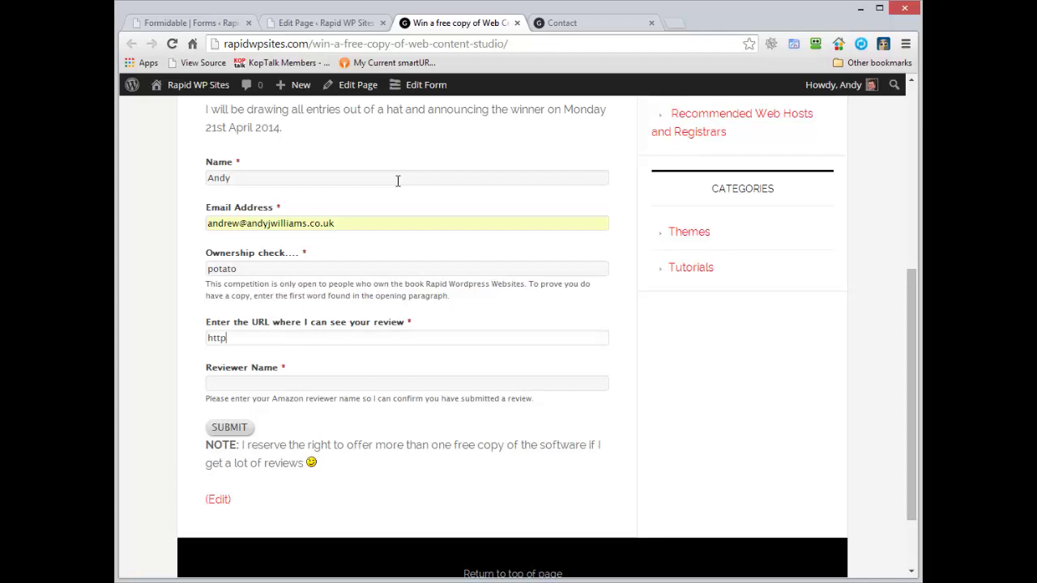
text(omeurl.com)
key(Tab)
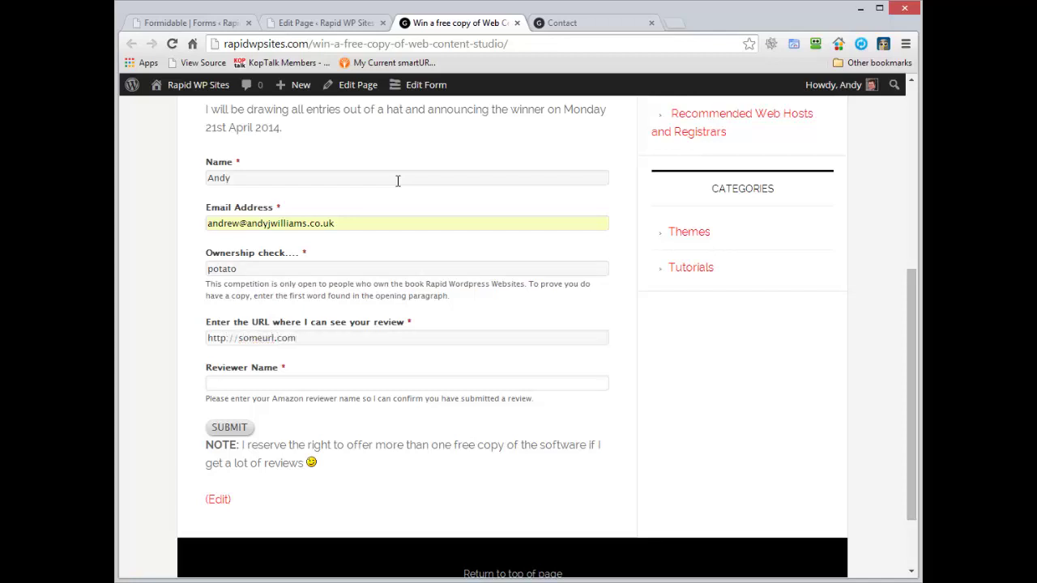
text(Some)
key(BackSpace)
key(BackSpace)
text(review)
click(225, 429)
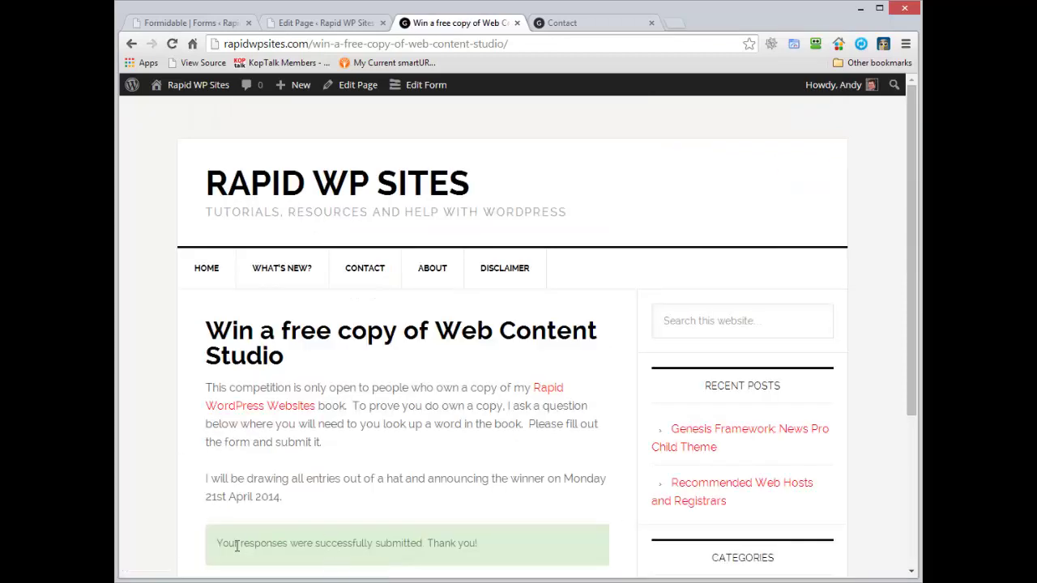
scroll(910, 179, down, 3)
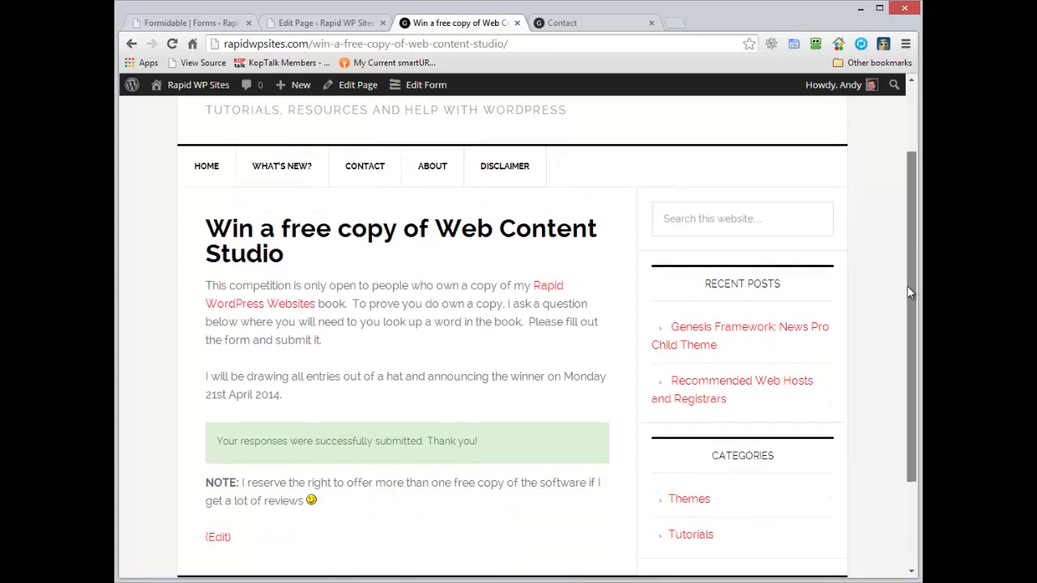
In the Competition Entry form's settings, replace the first sentence of the submission message with "I will announce the winner on Monday 21st April.".
click(192, 27)
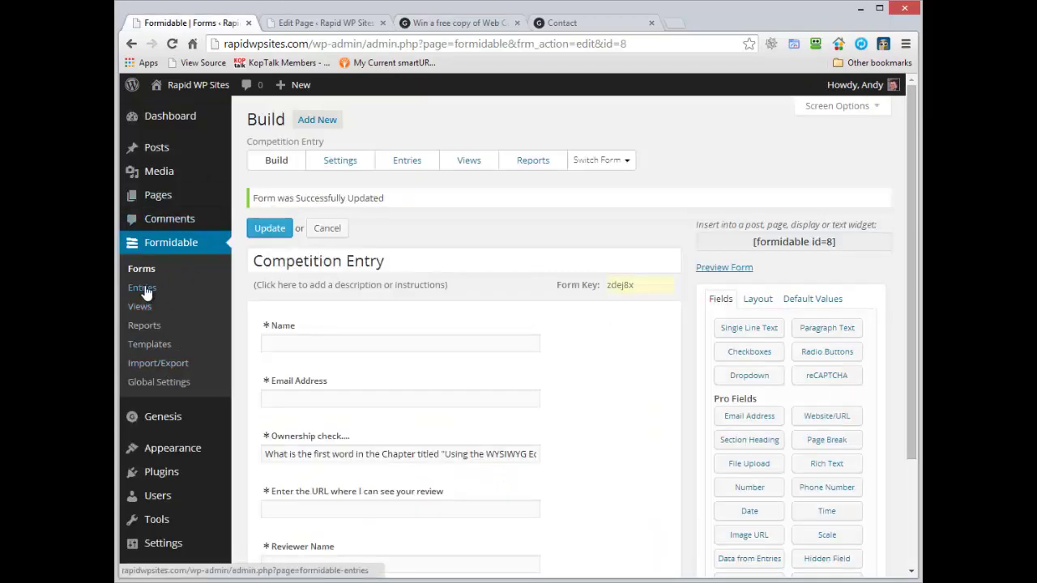
click(341, 161)
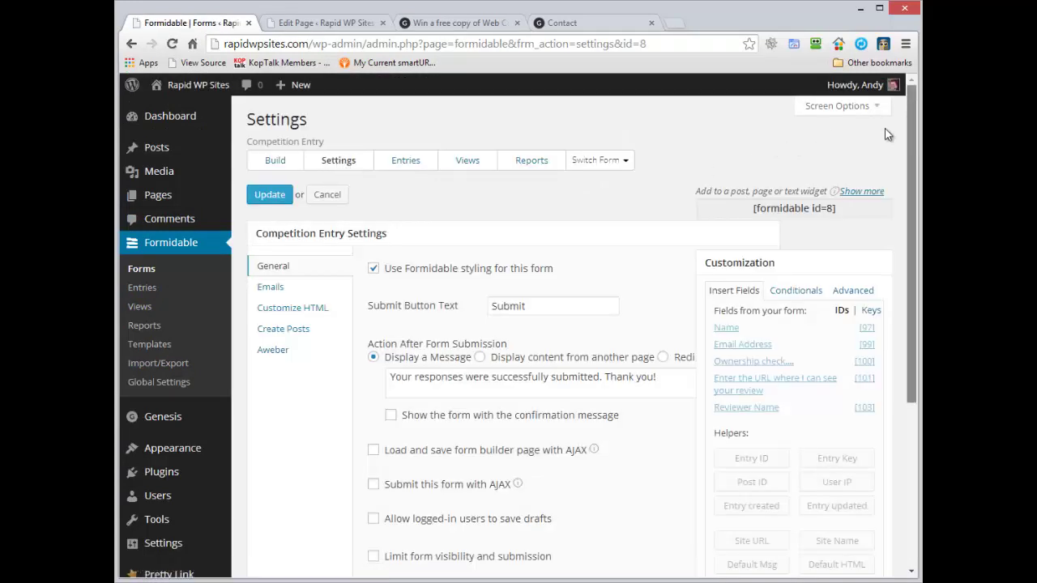
click(674, 379)
click(599, 377)
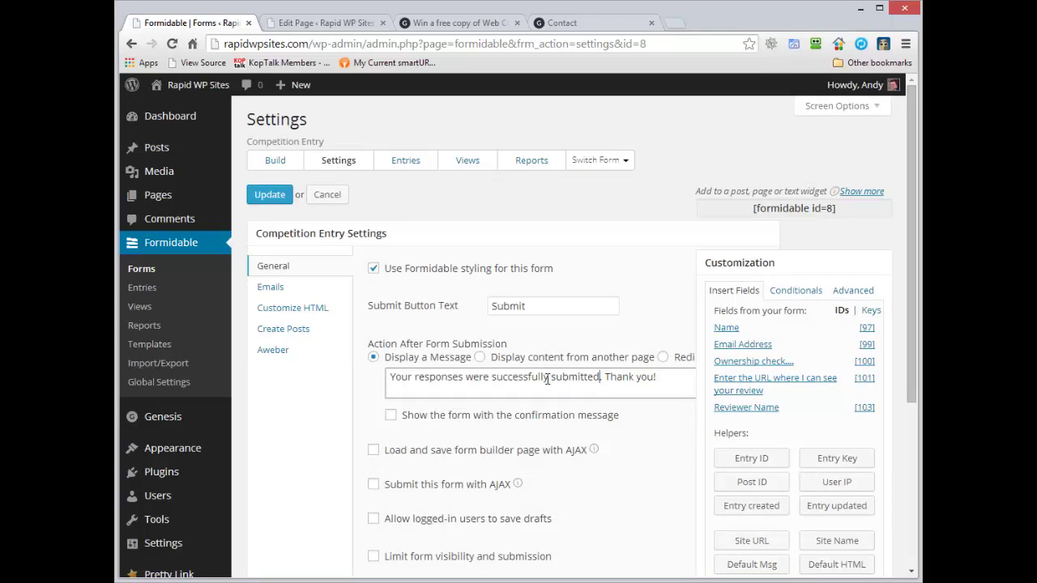
shift+click(360, 378)
text(I will annou)
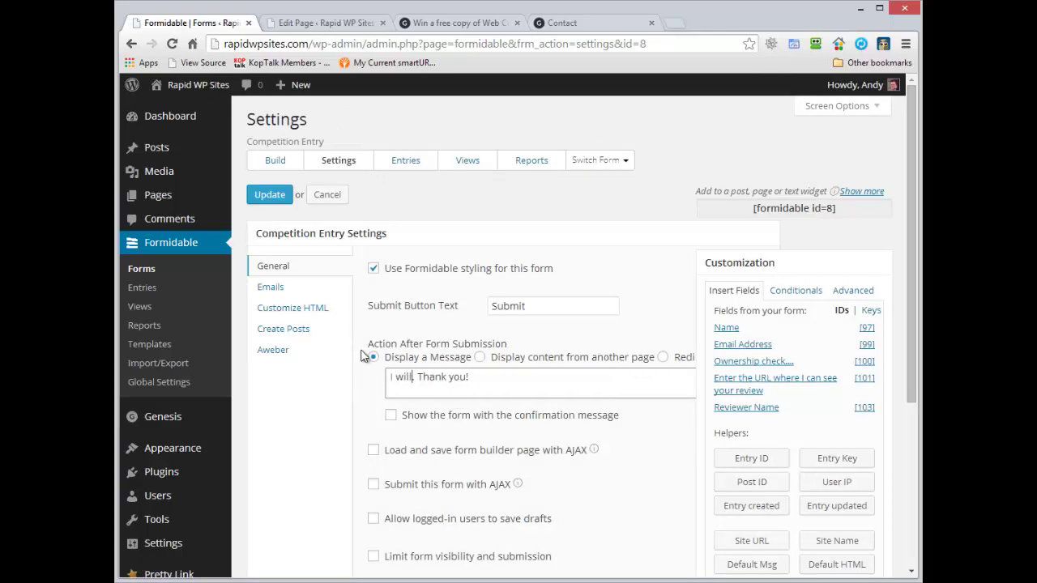
text(nce wind)
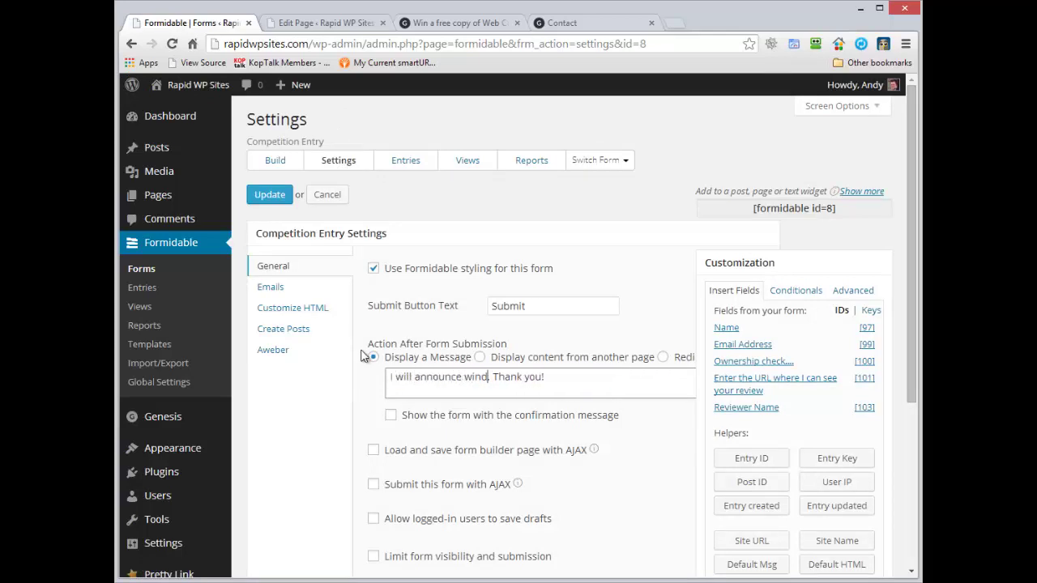
key(BackSpace)
key(BackSpace)
text(the winnder on)
key(BackSpace)
key(BackSpace)
key(BackSpace)
key(BackSpace)
key(BackSpace)
key(BackSpace)
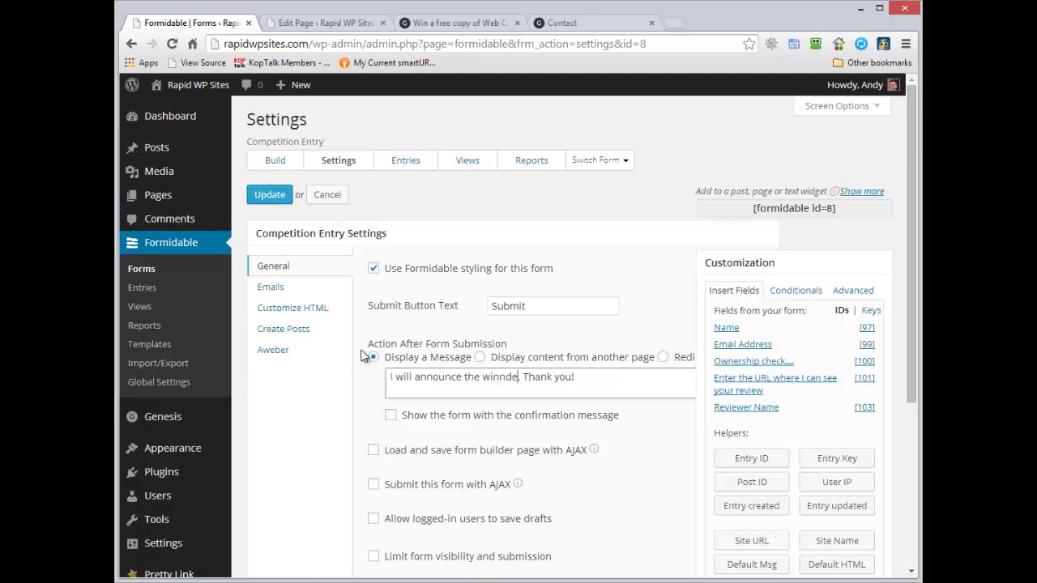
text(er on )
text(Monday 21s)
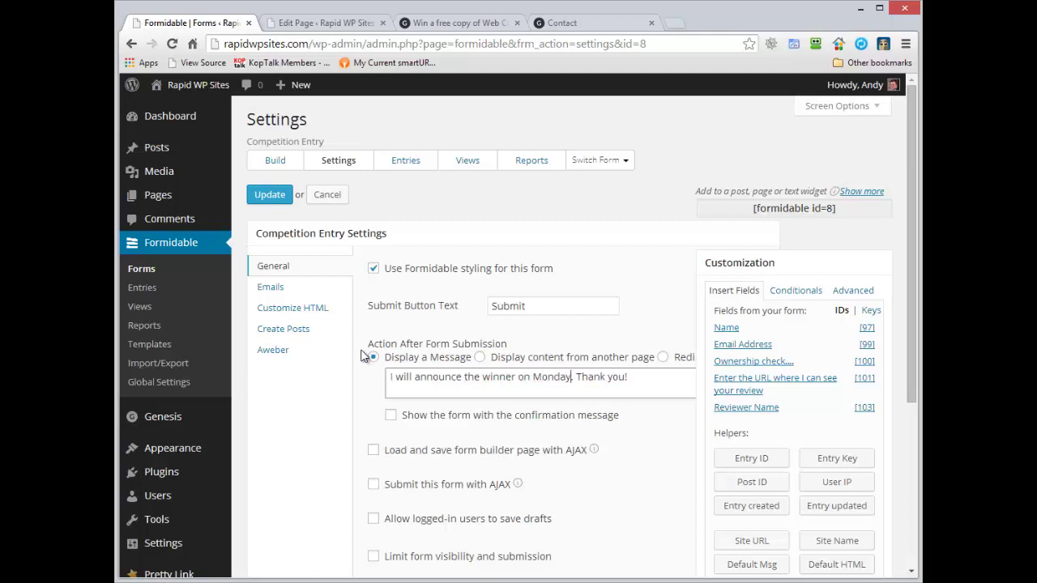
text(t April)
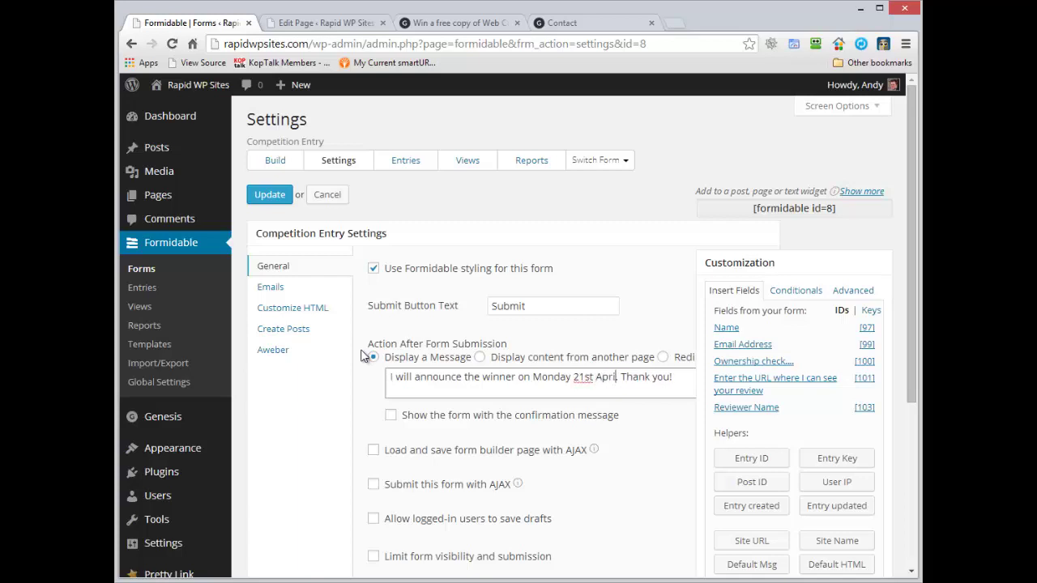
text(.)
Remove the closing "Thank you!", add "Thank you. I have received your submission." as the message's first line, and save the settings.
key(shift+End)
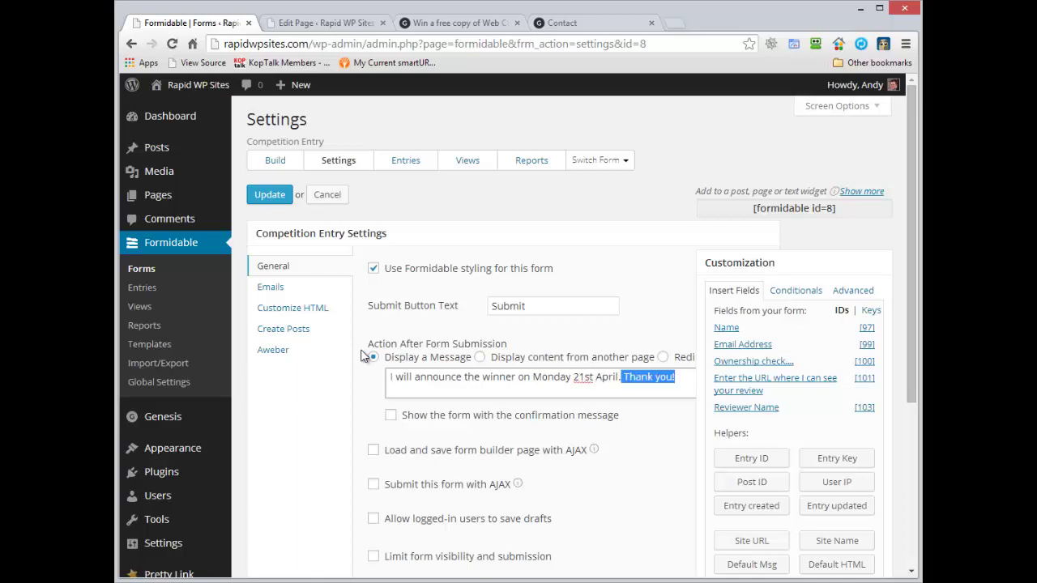
key(Delete)
key(Return)
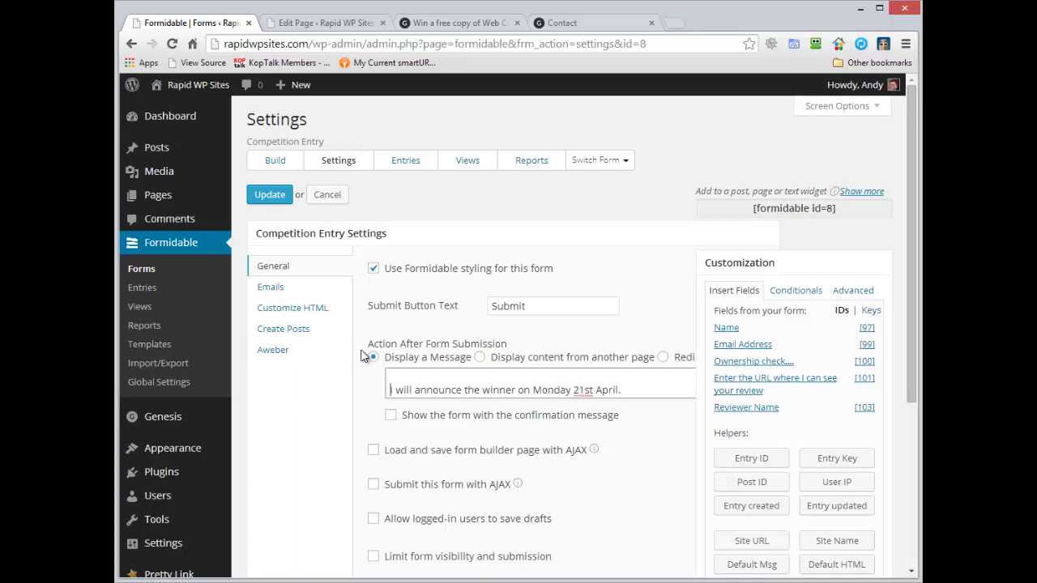
text(Thank you )
text(  I have received your submission.)
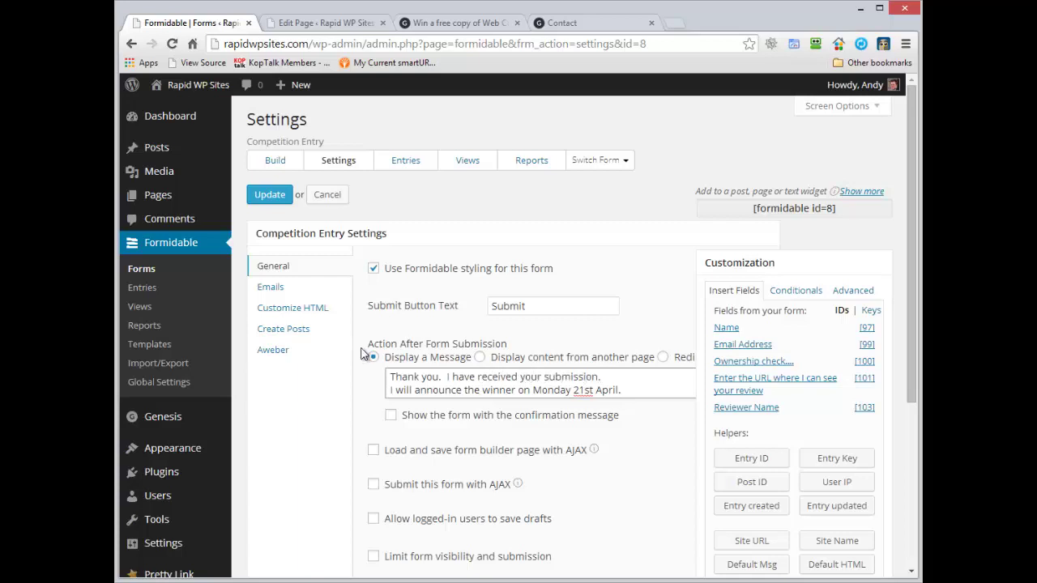
scroll(908, 267, down, 1)
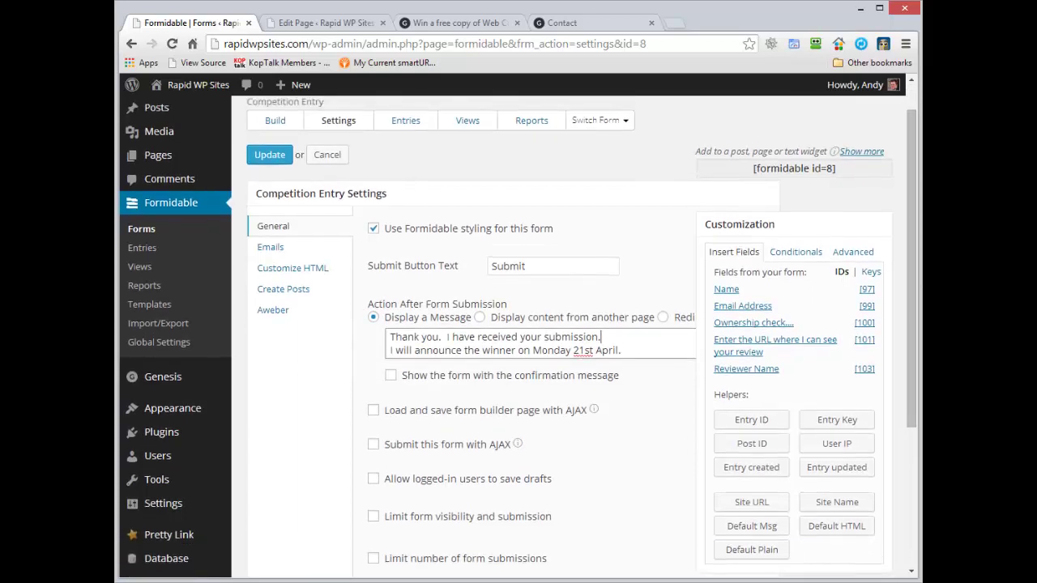
click(270, 156)
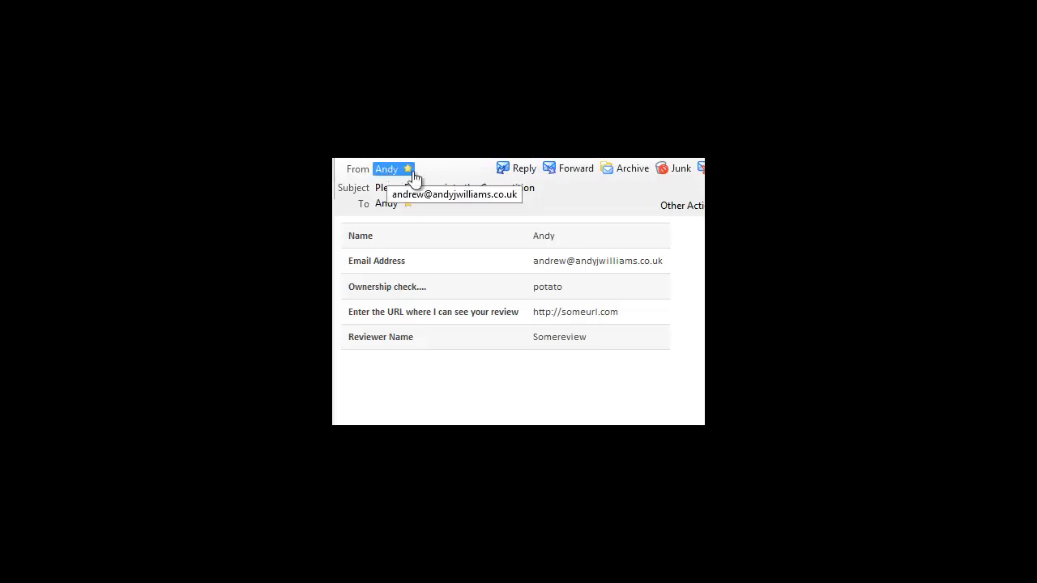
In the e-mail client, examine the subject, ownership answer, review URL and reviewer name in the competition entry notification.
drag(392, 188, 514, 184)
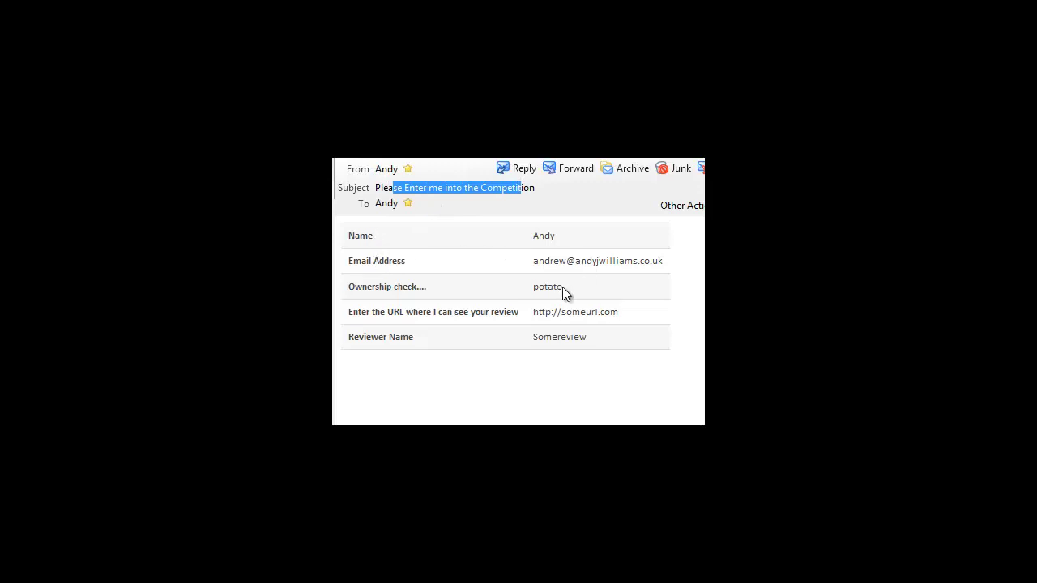
drag(562, 286, 535, 290)
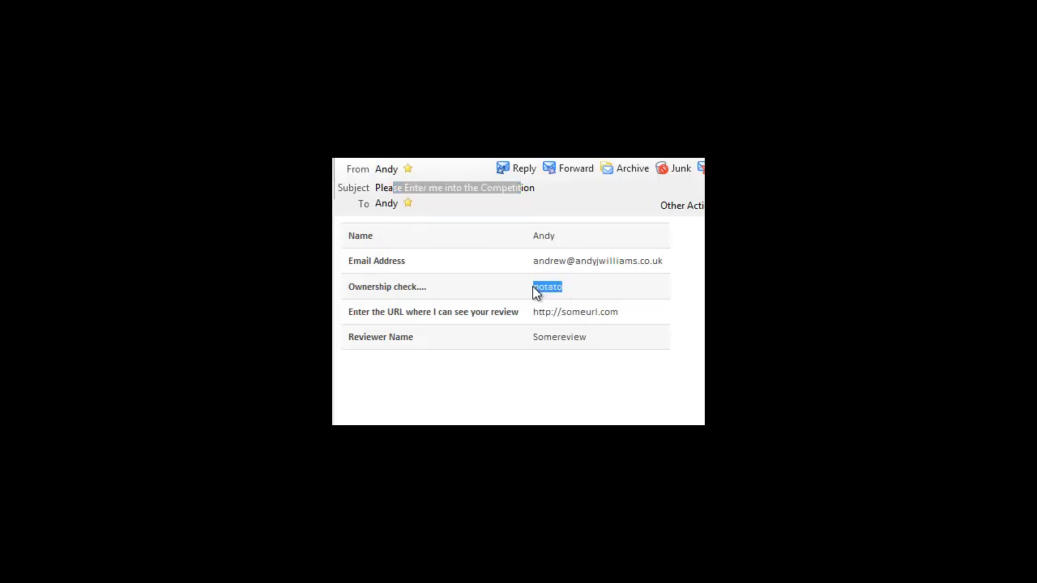
click(558, 286)
mouse_move(541, 286)
mouse_down()
mouse_move(572, 291)
mouse_move(549, 285)
mouse_up()
drag(619, 312, 531, 313)
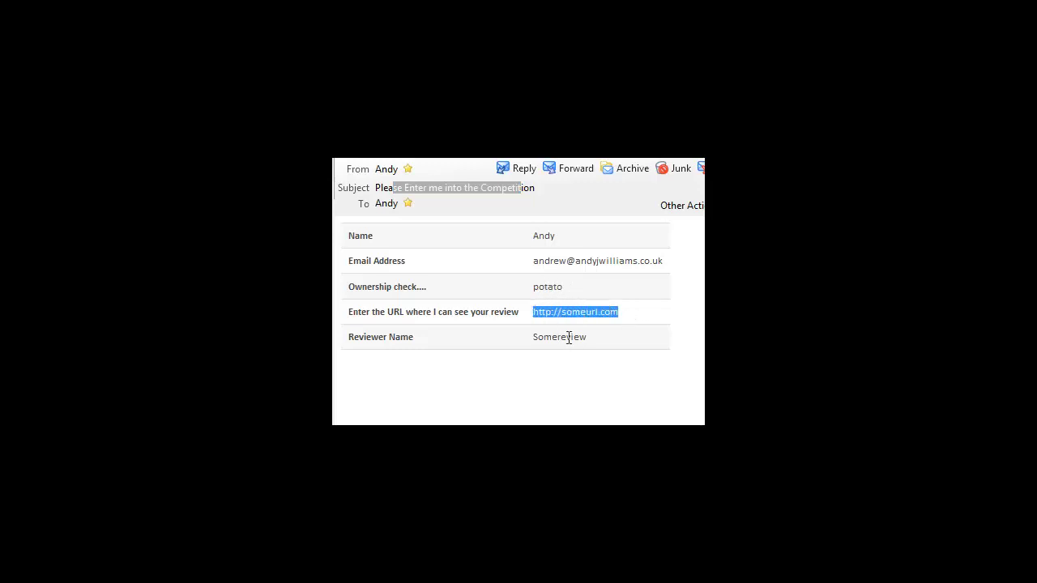
click(565, 341)
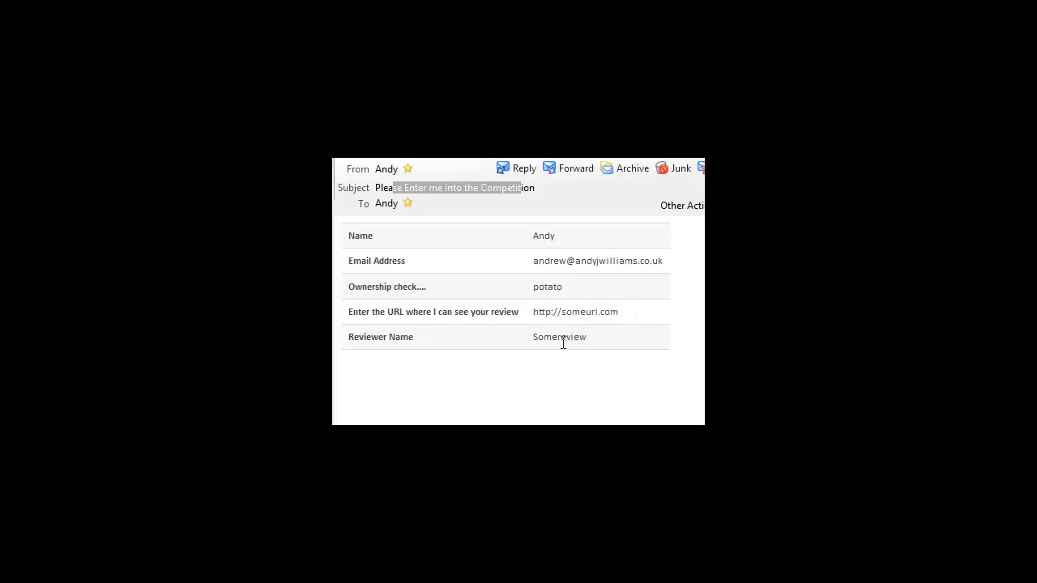